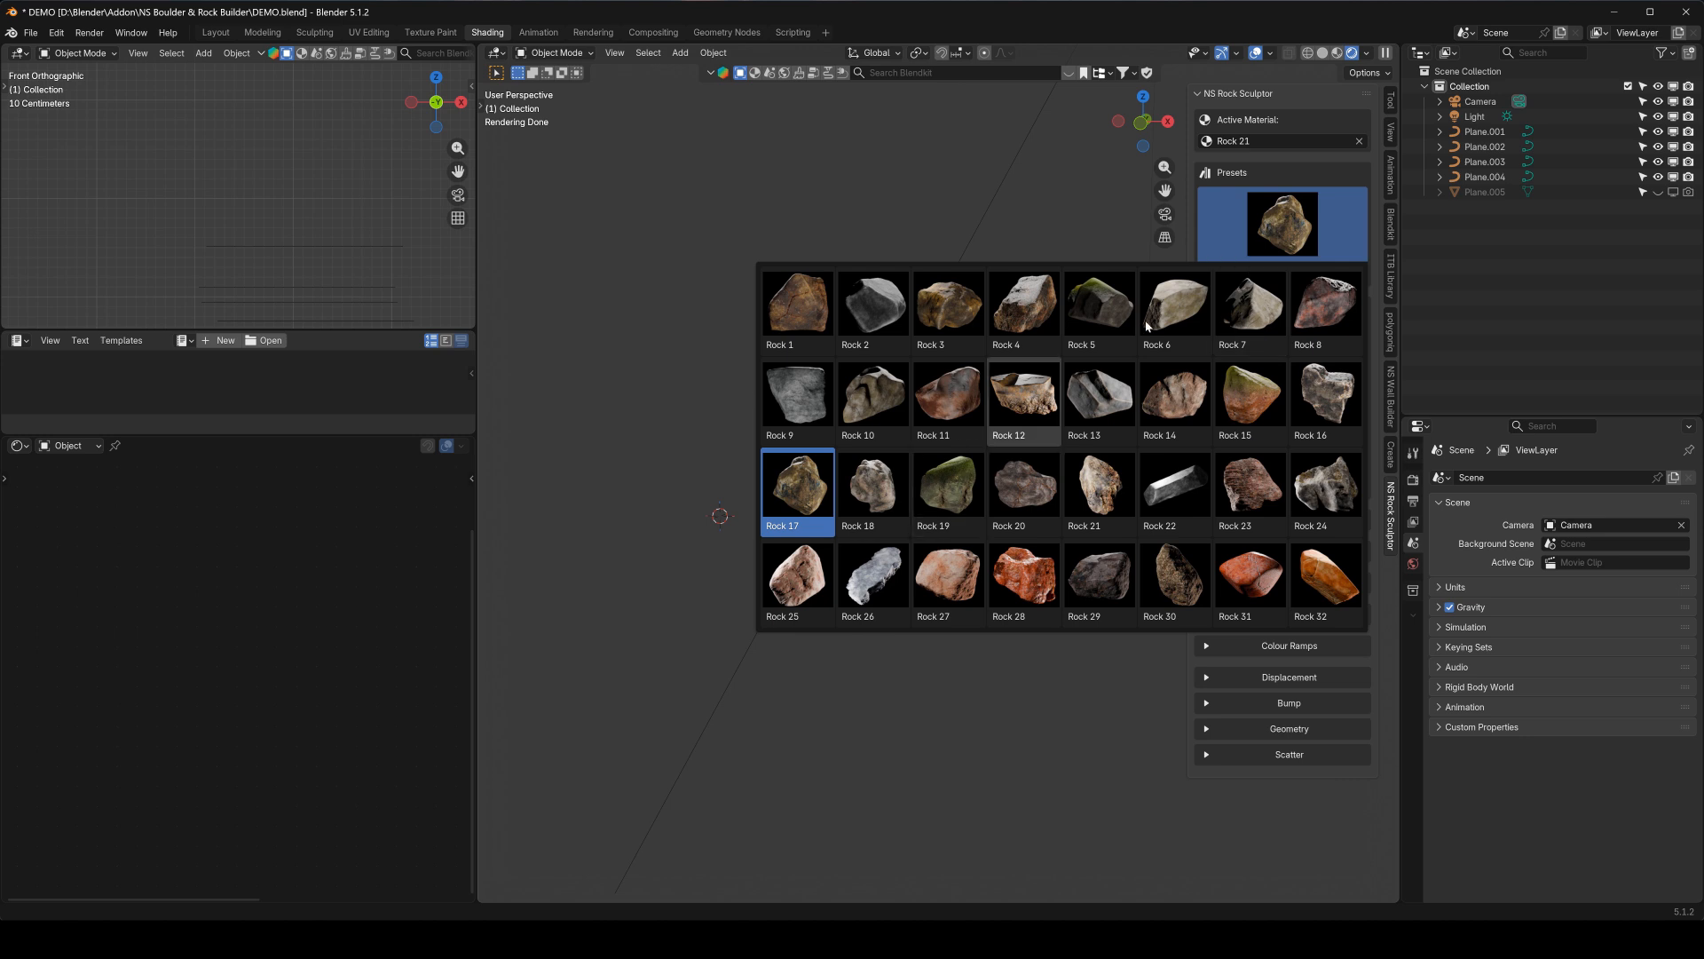
Close the rock preset gallery without changing the preset and add a cube mesh to the scene
left_click(1252, 228)
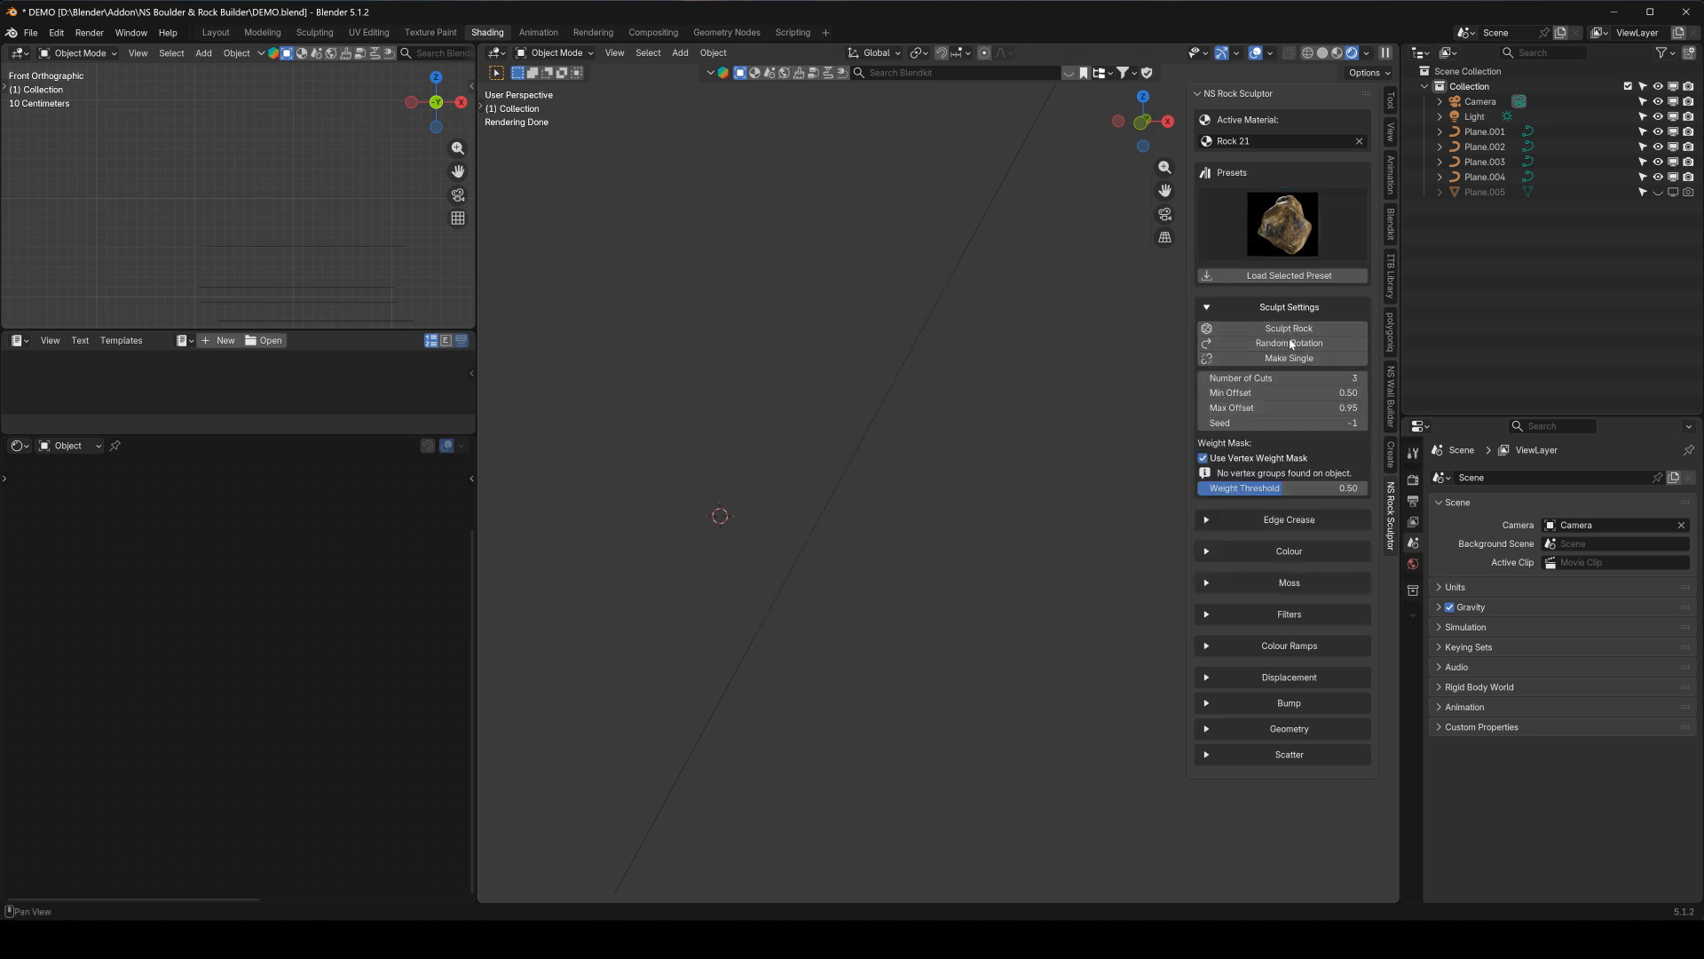
scroll(863, 513, "up", 3)
scroll(863, 513, "down", 2)
key("shift+a")
mouse_move(896, 424)
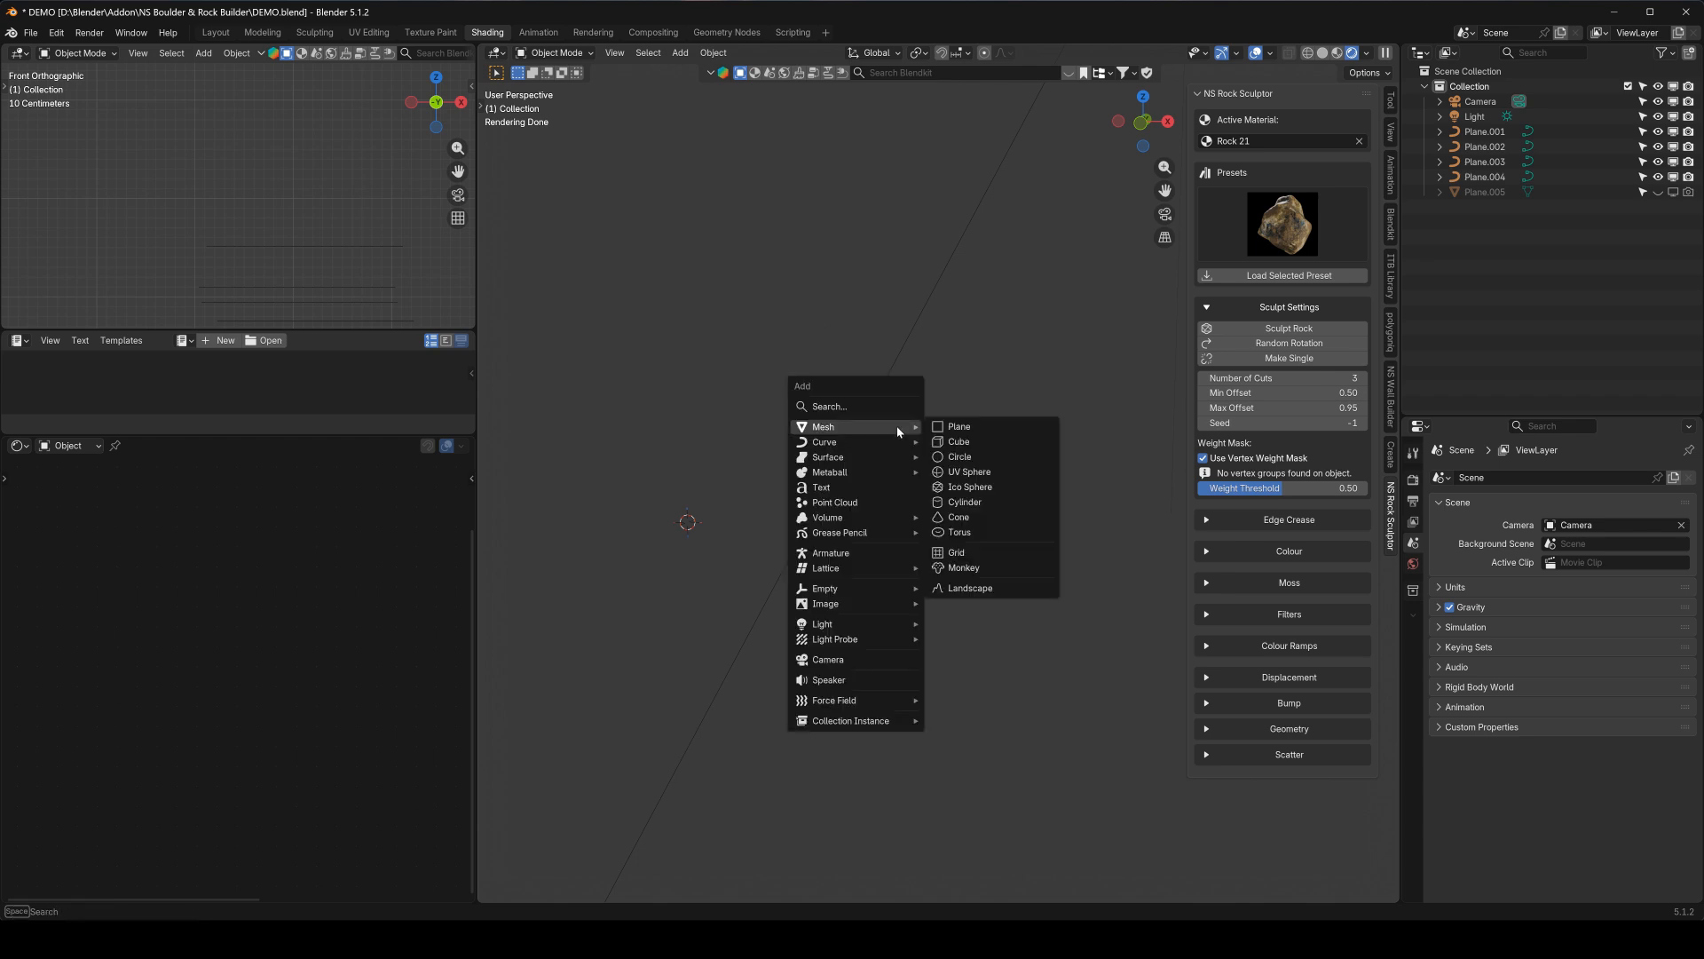
left_click(976, 442)
Set the rock sculpting Min Offset to 0.3 and the Number of Cuts to 1
mouse_move(855, 491)
middle_mouse_down()
mouse_move(775, 506)
mouse_move(747, 556)
mouse_move(884, 504)
mouse_move(874, 490)
middle_mouse_up()
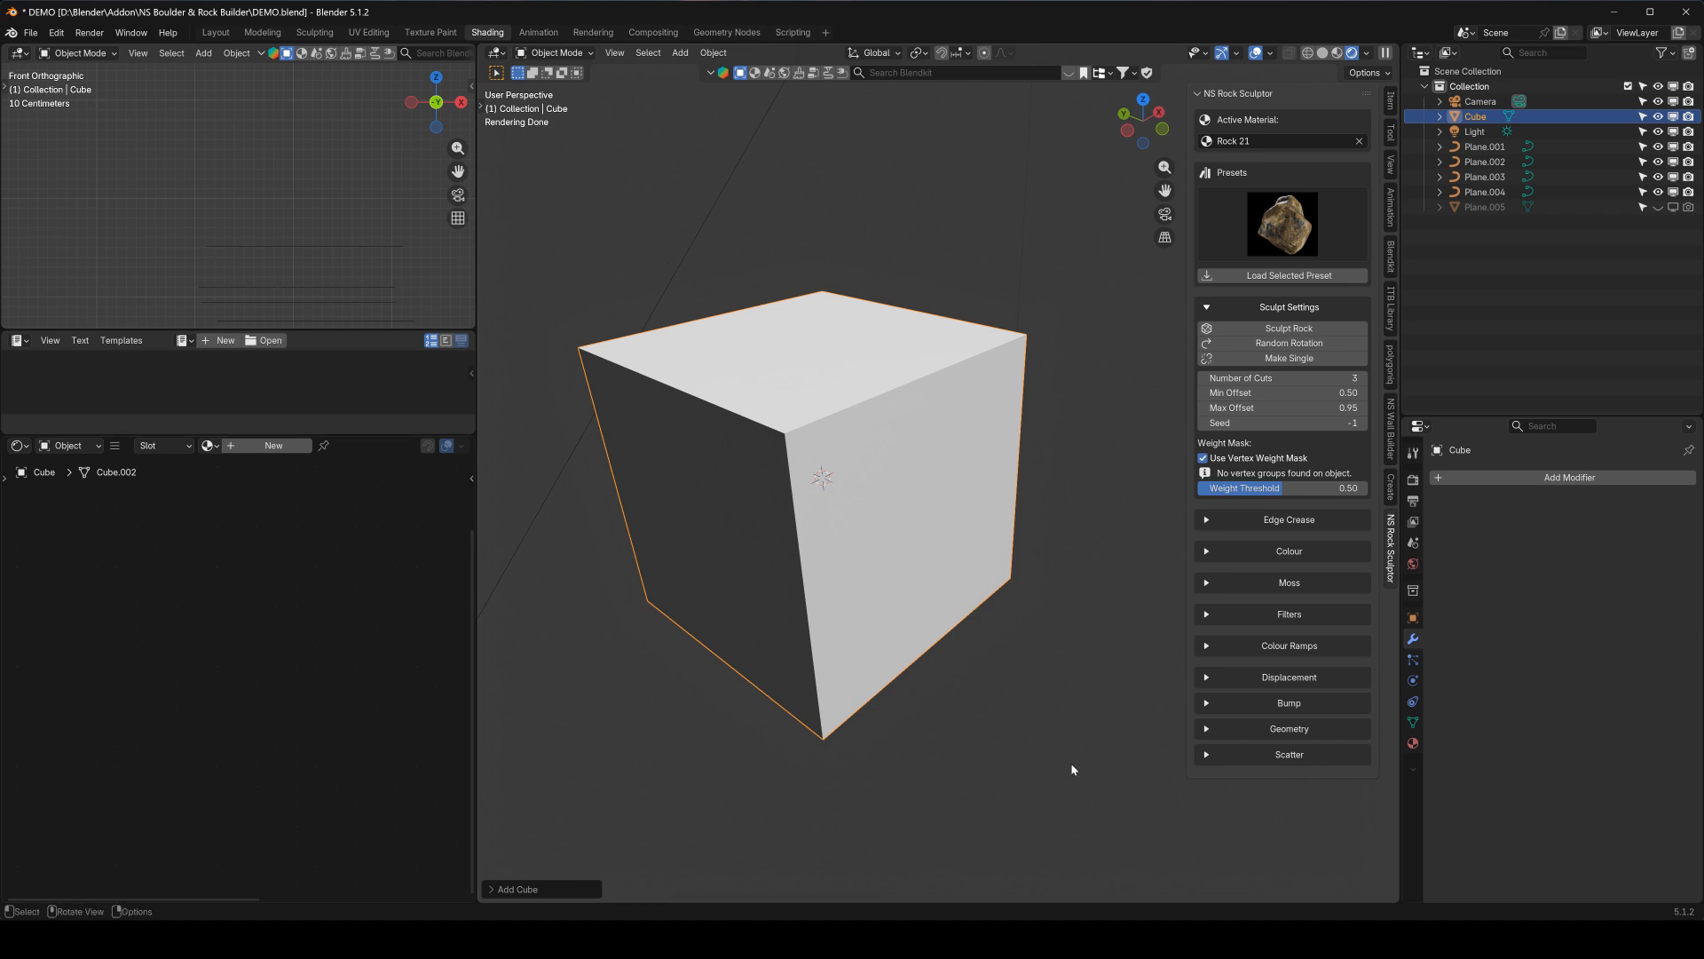
middle_click_drag(768, 361, 664, 411)
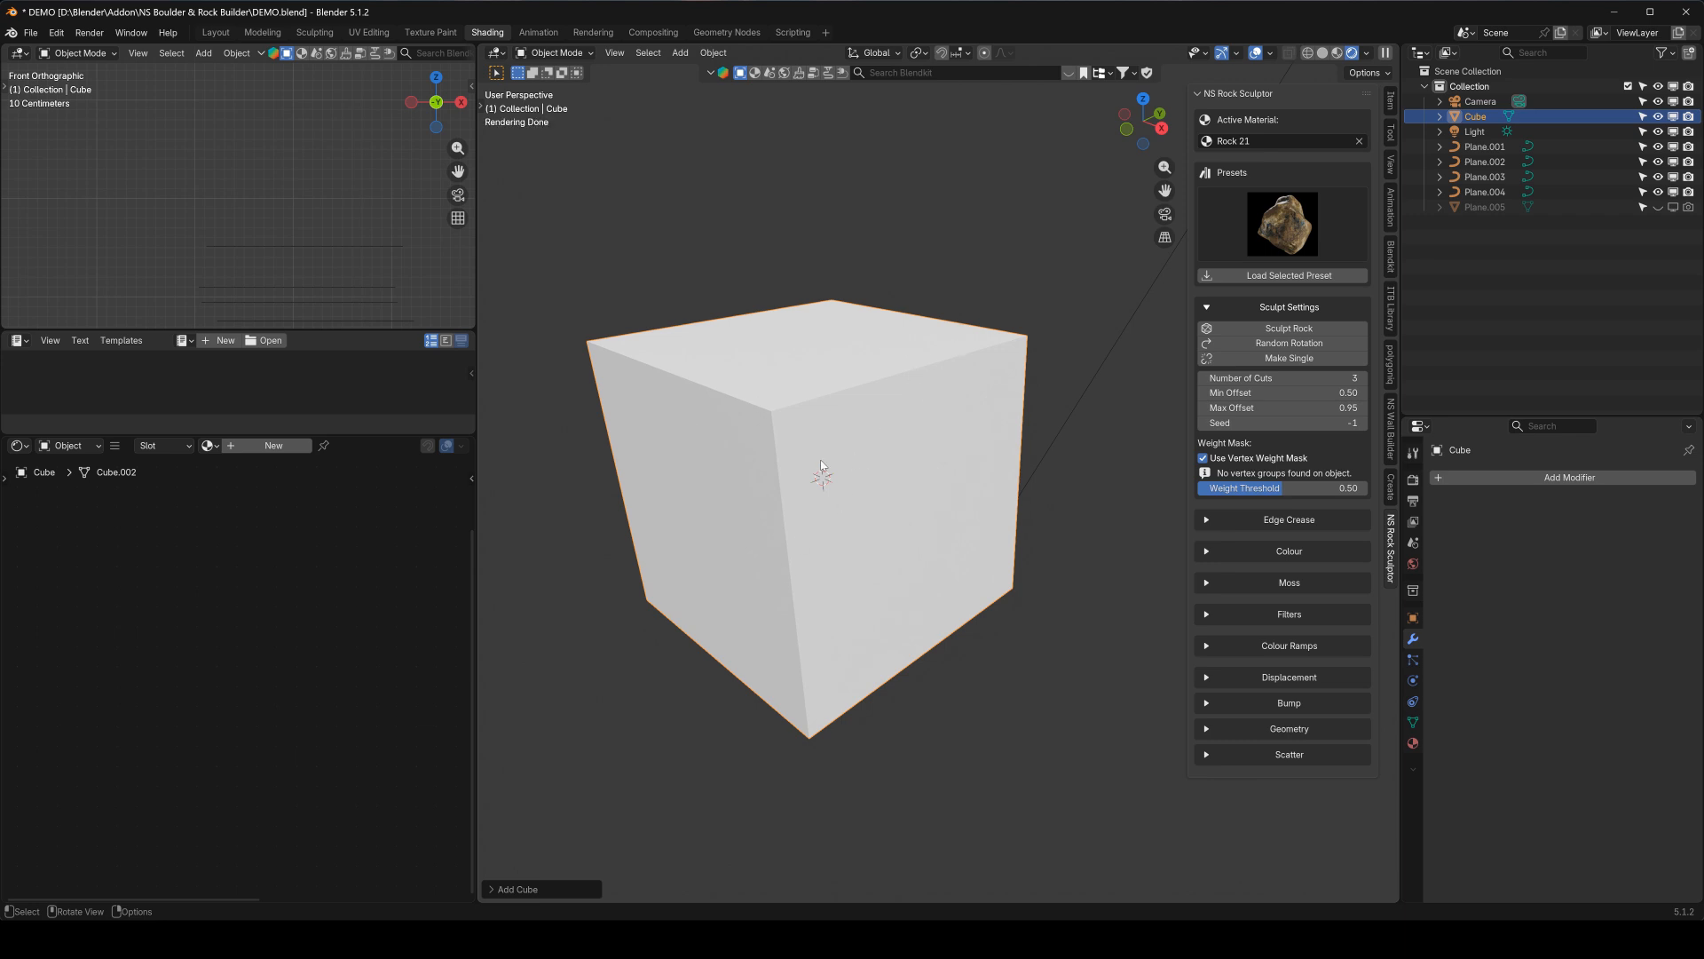
scroll(821, 464, "down", 2)
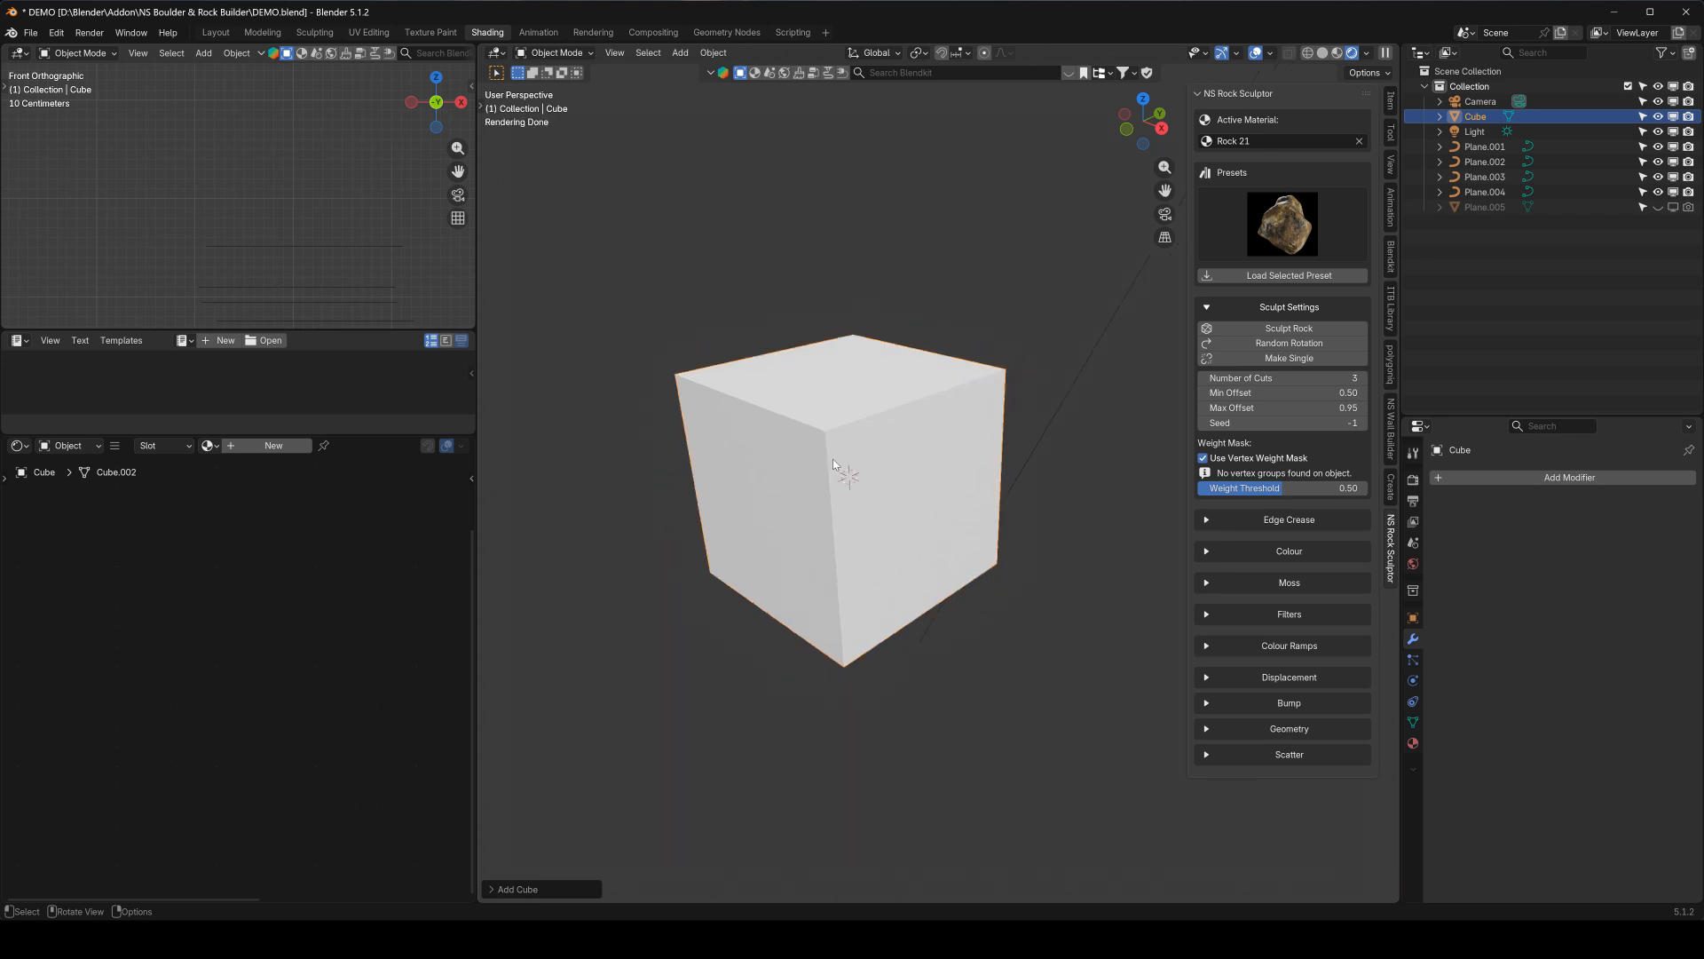
middle_click_drag(833, 460, 762, 423)
scroll(962, 422, "up", 2)
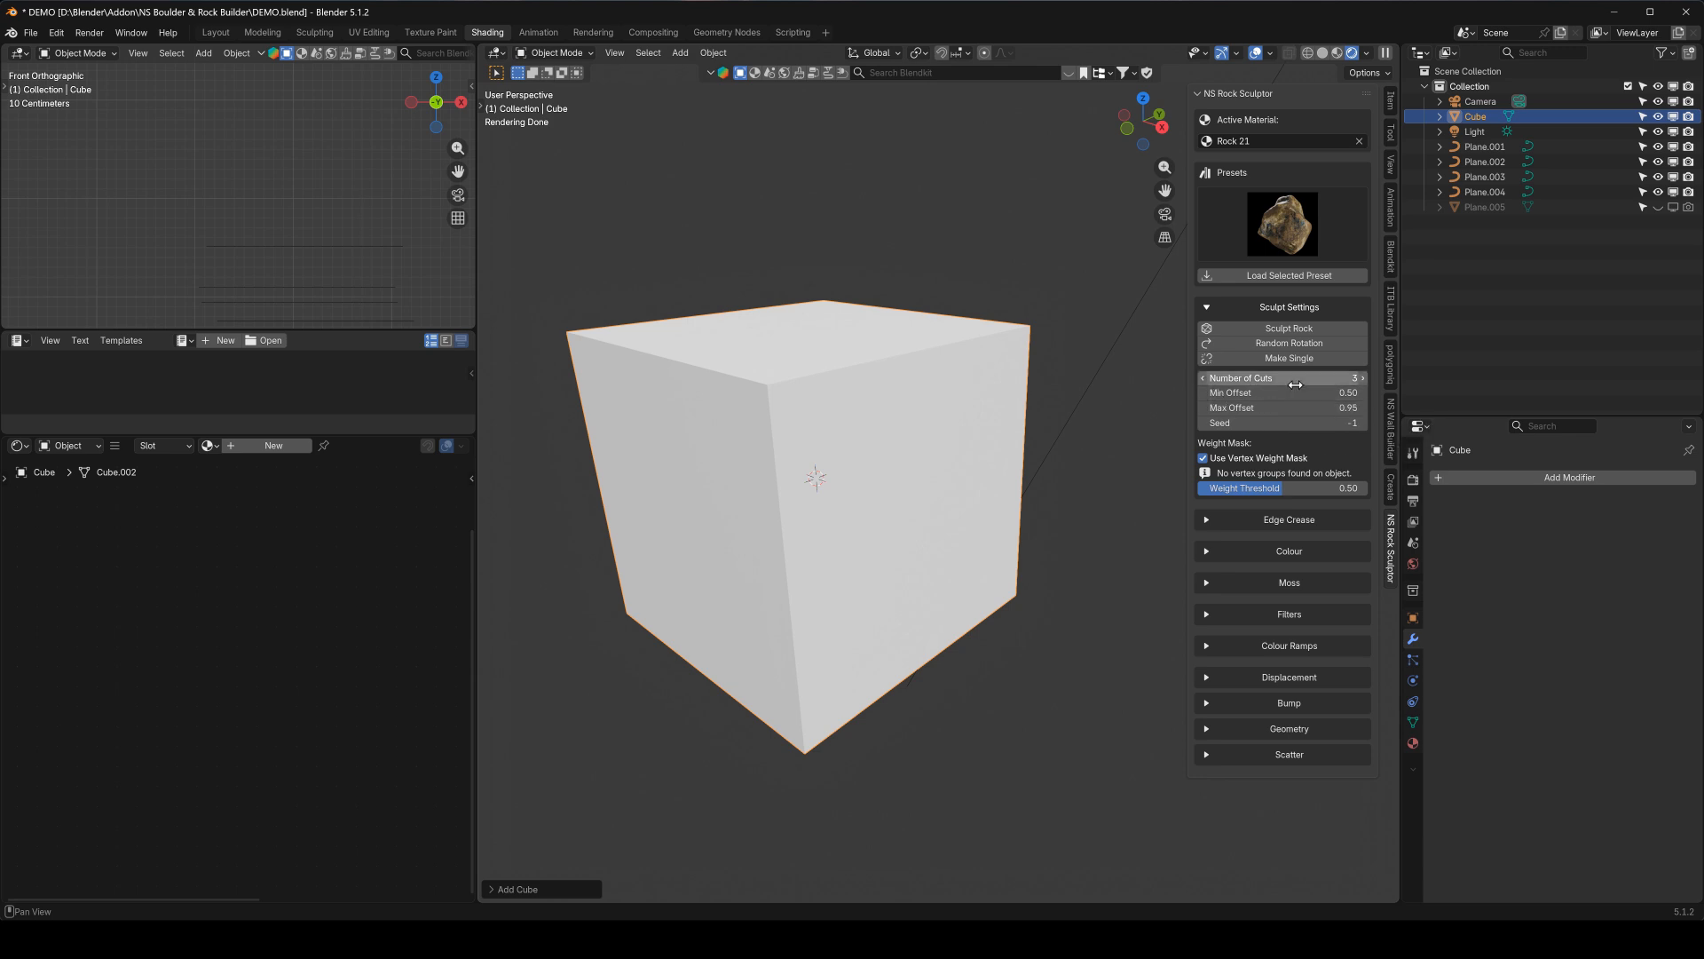
middle_click_drag(794, 423, 896, 471)
key("KP_1")
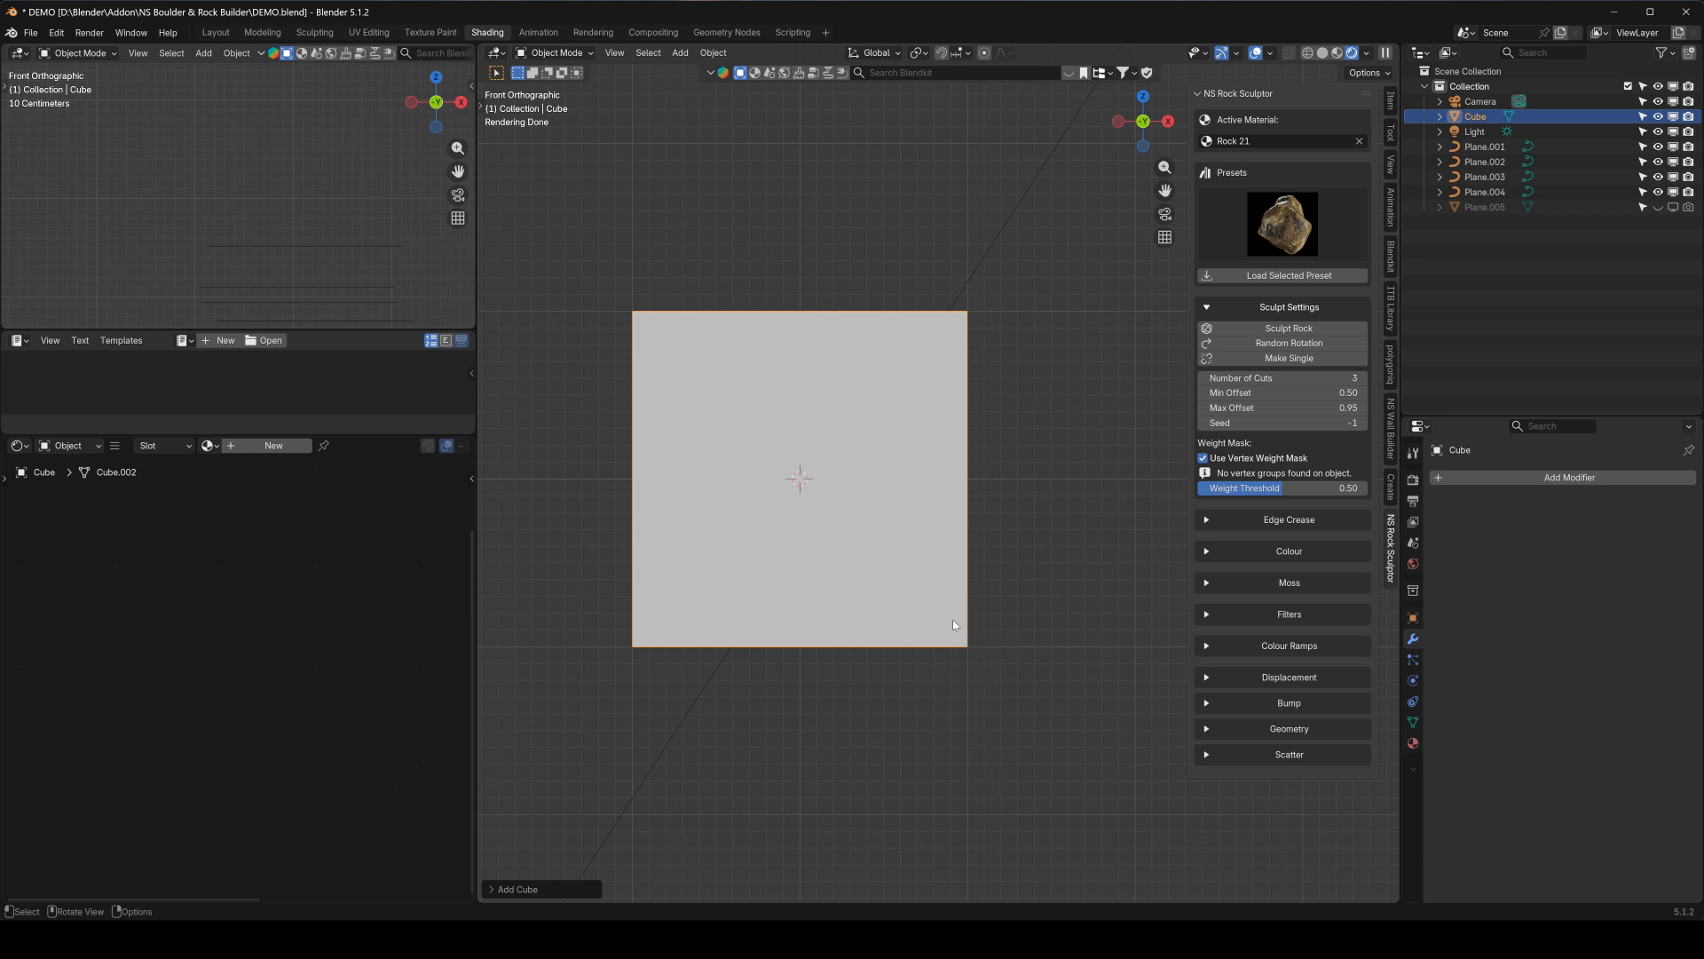
left_click(1276, 392)
type(".3")
key("Return")
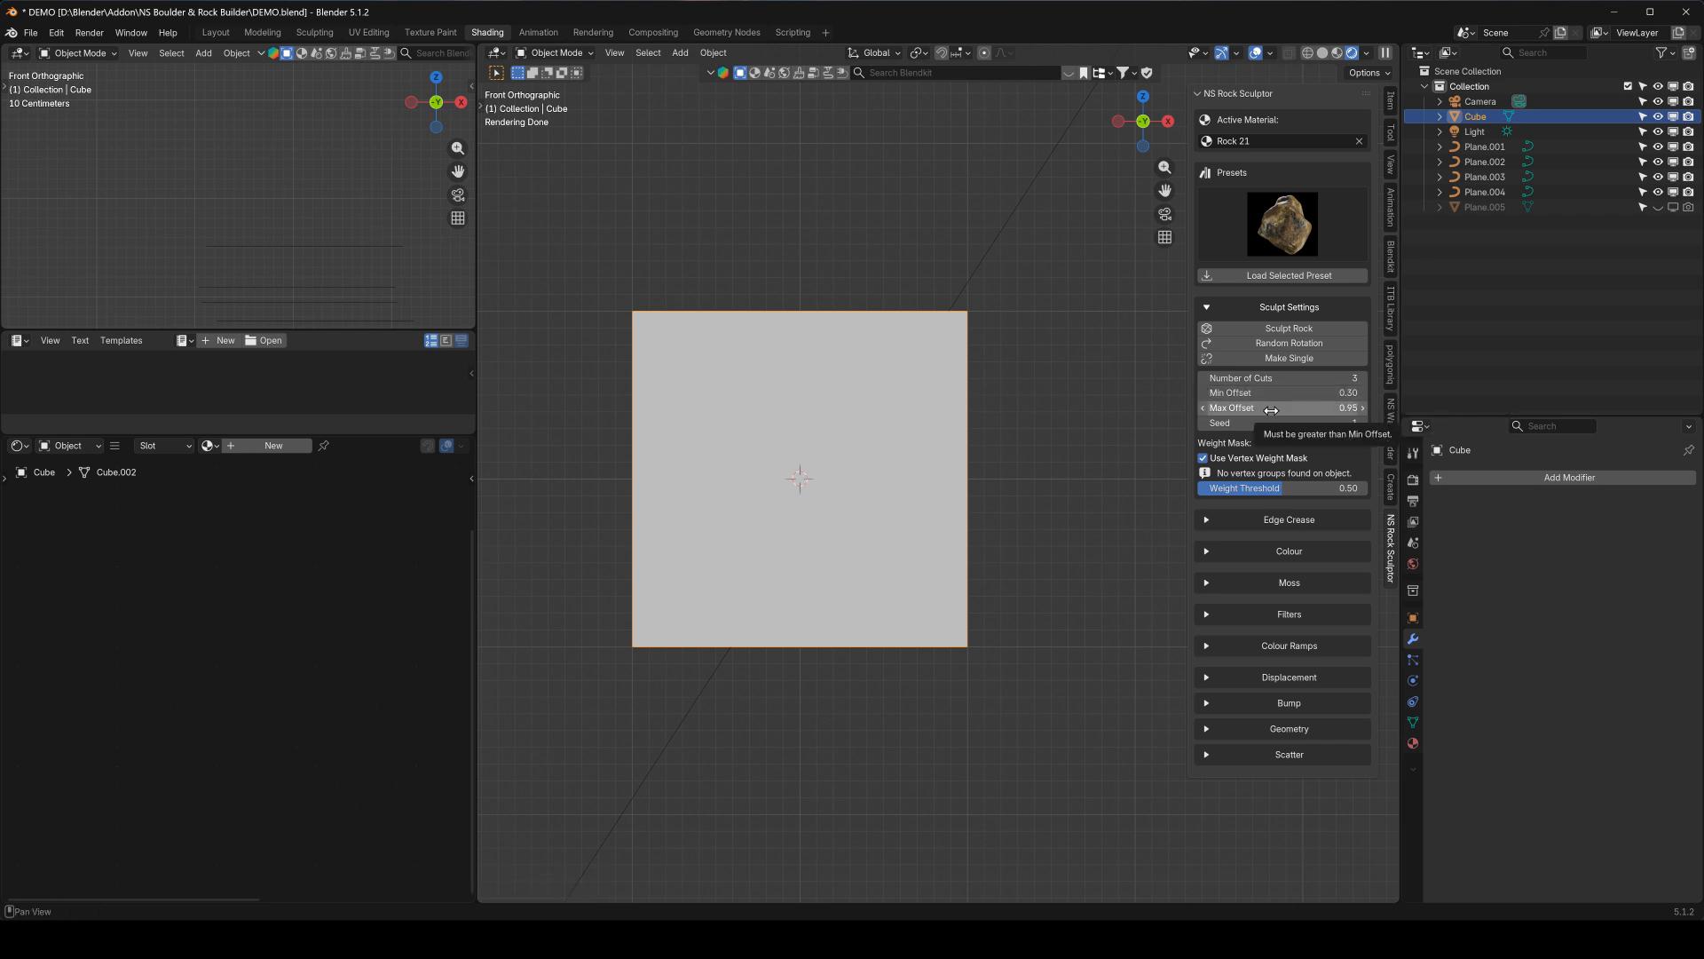
left_click(1271, 378)
type("1")
key("Return")
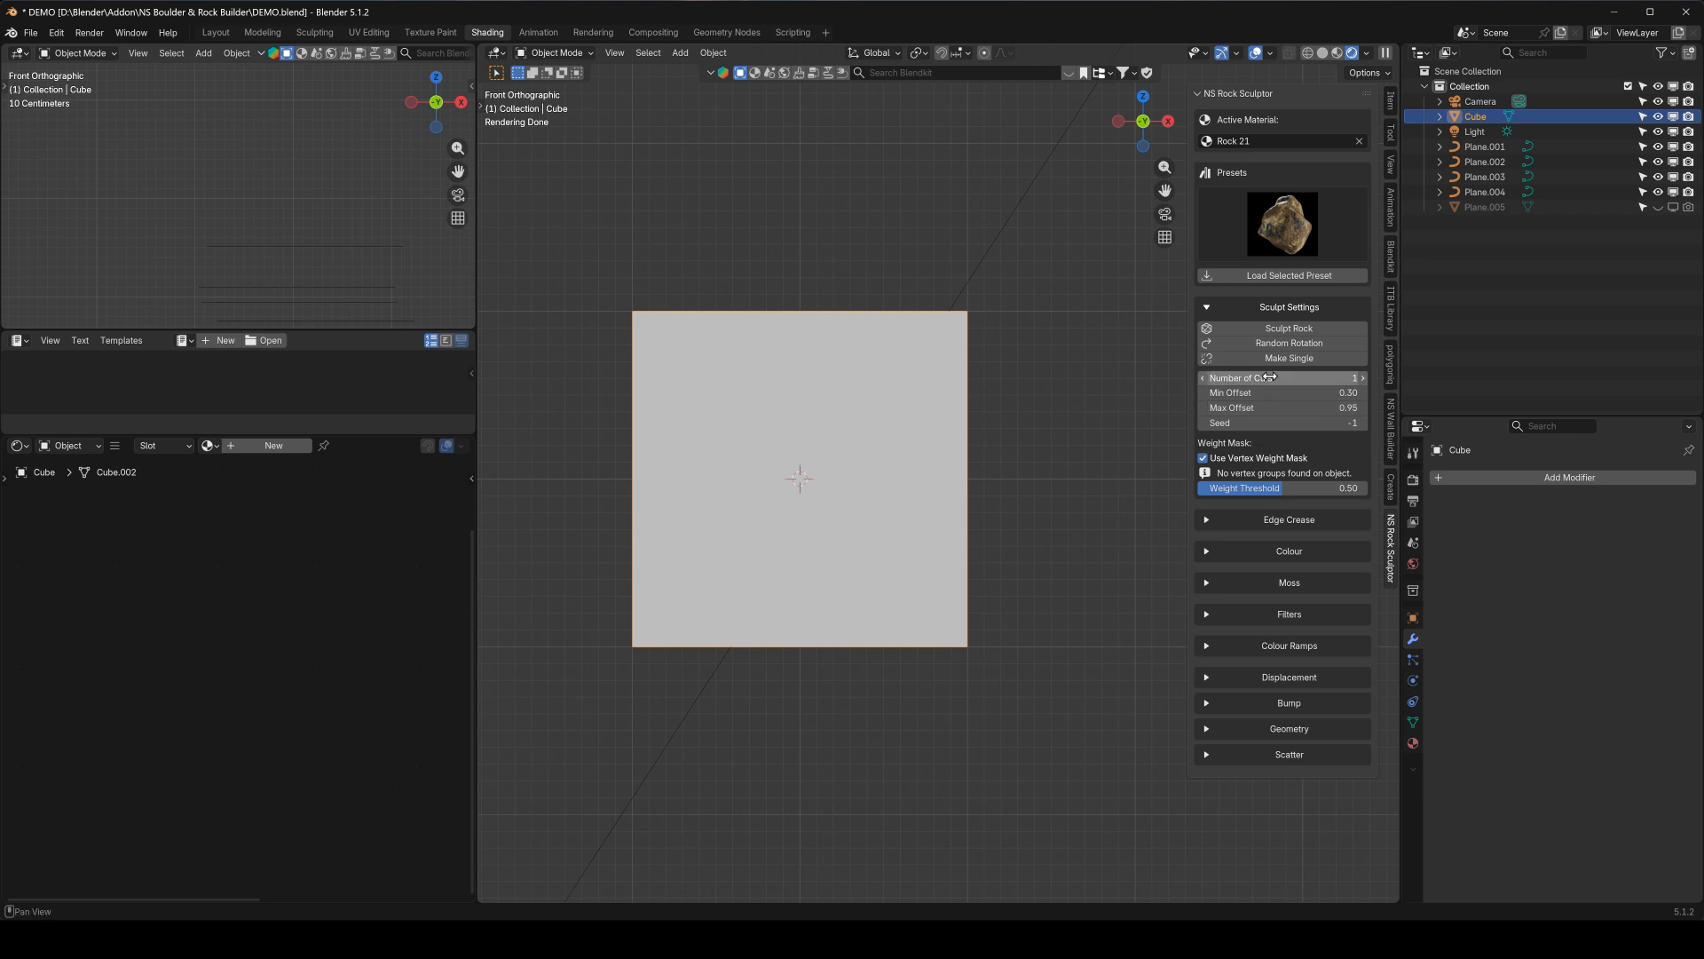
Sculpt the cube into a rock and inspect the resulting cut from several angles
left_click(1286, 330)
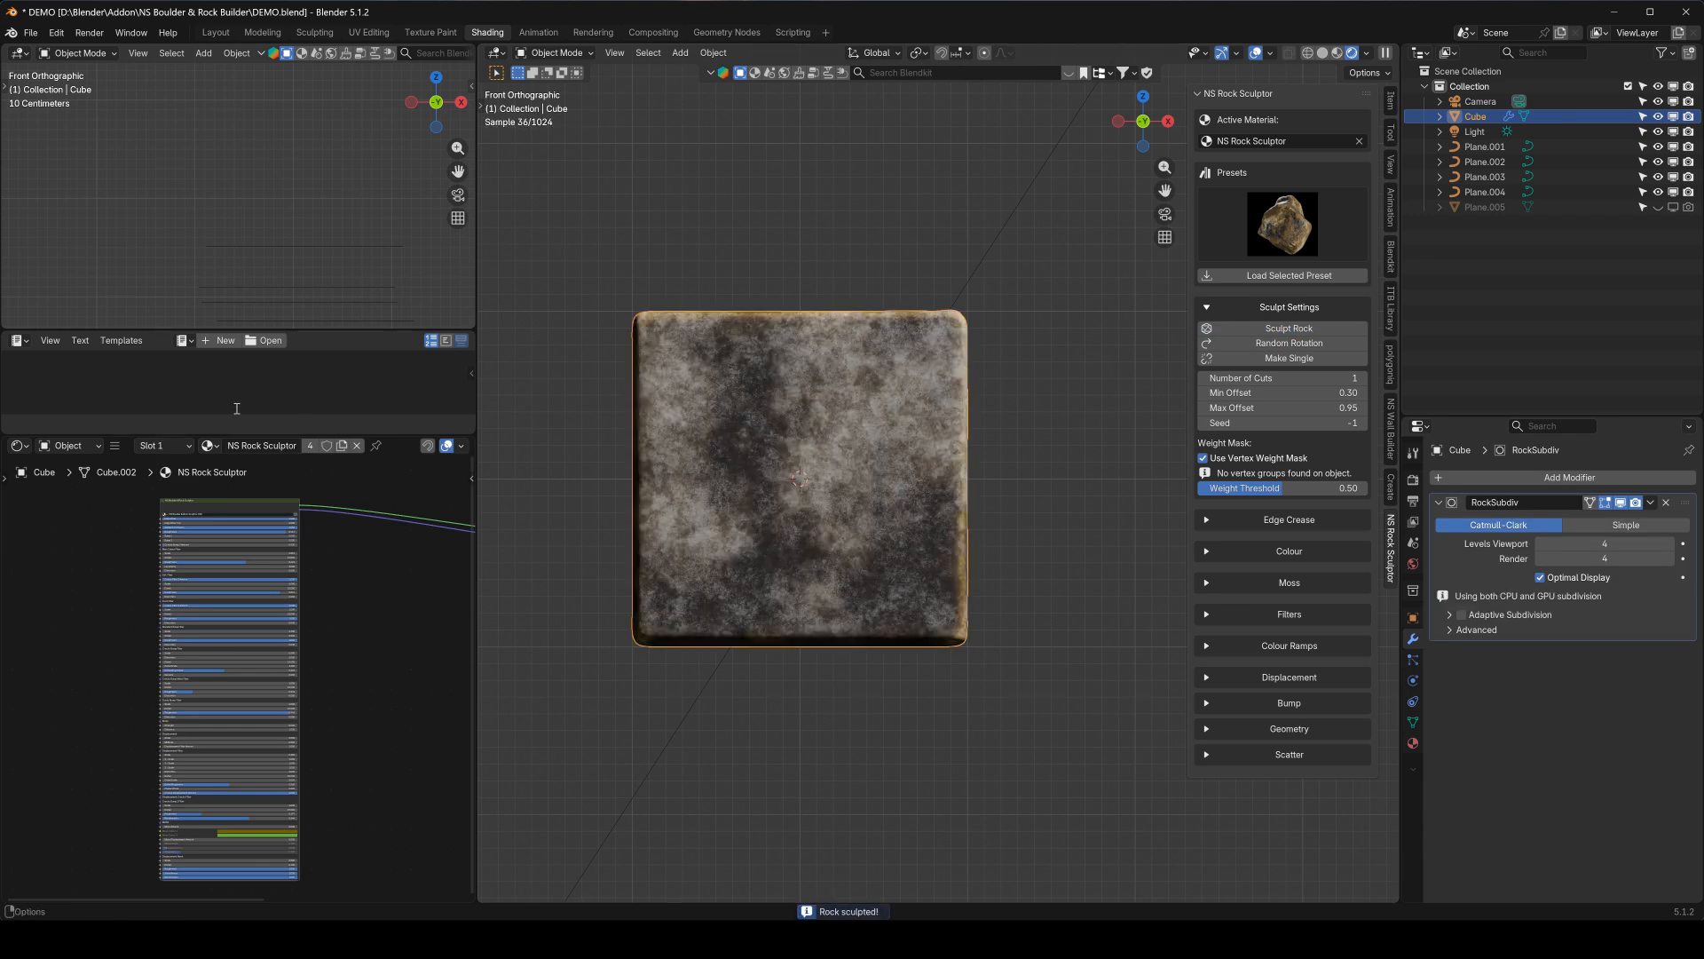
middle_click_drag(886, 364, 799, 458)
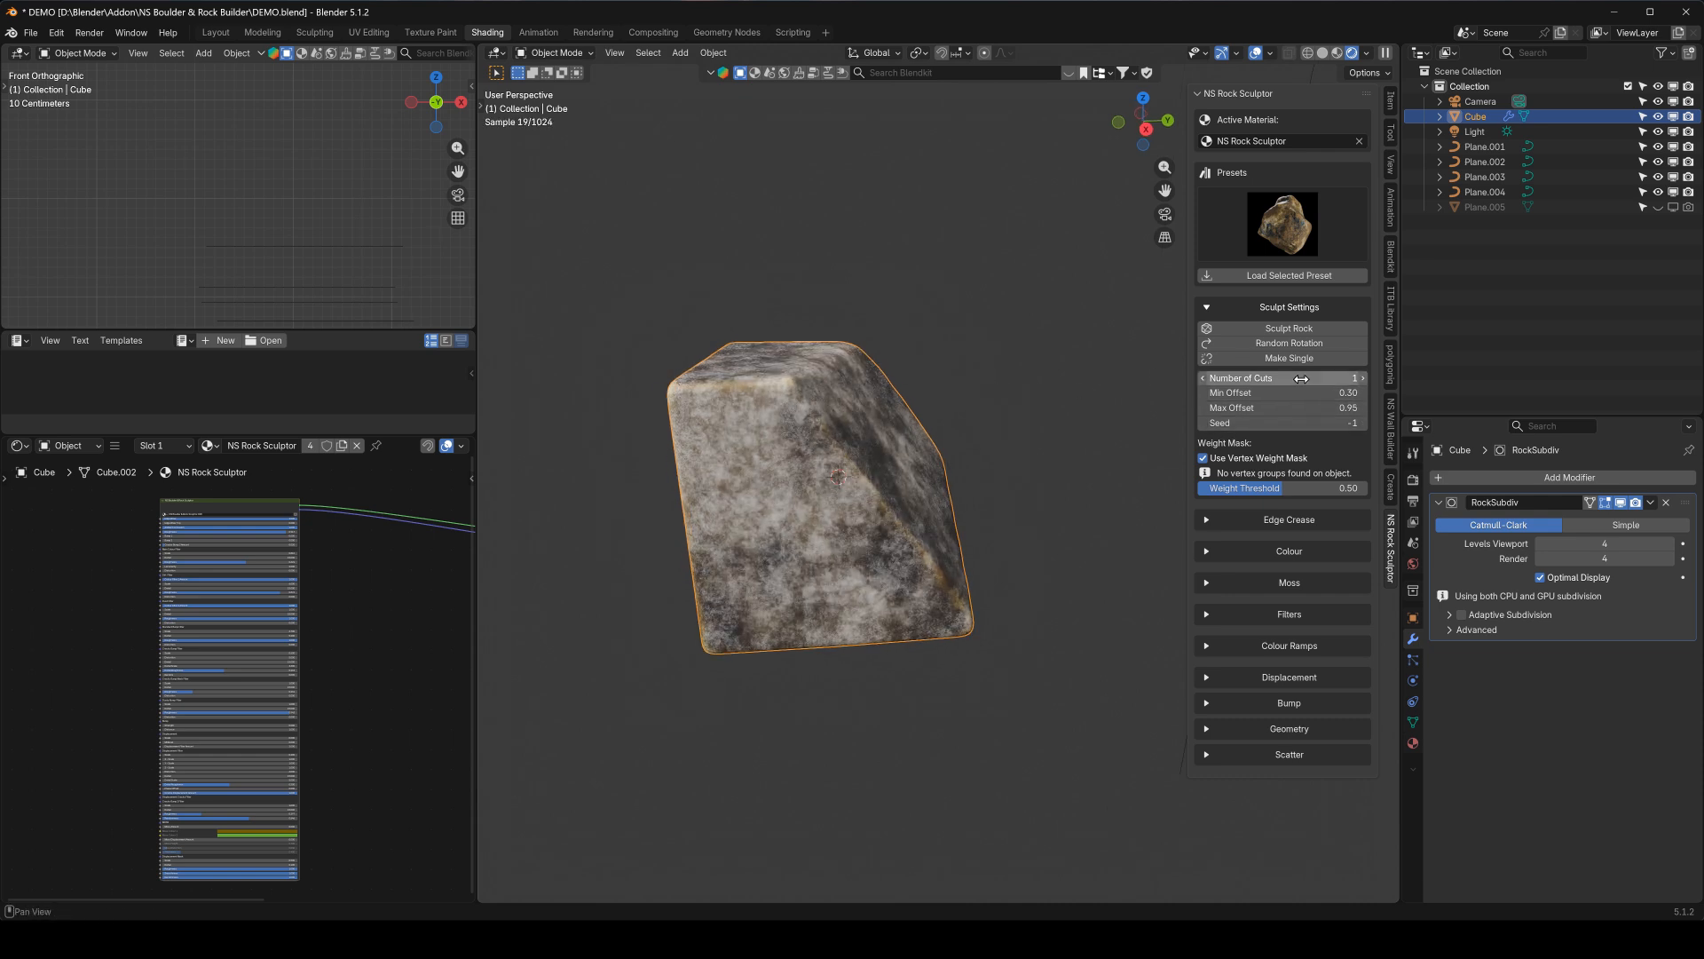
mouse_move(716, 402)
middle_mouse_down()
mouse_move(785, 436)
mouse_move(701, 418)
middle_mouse_up()
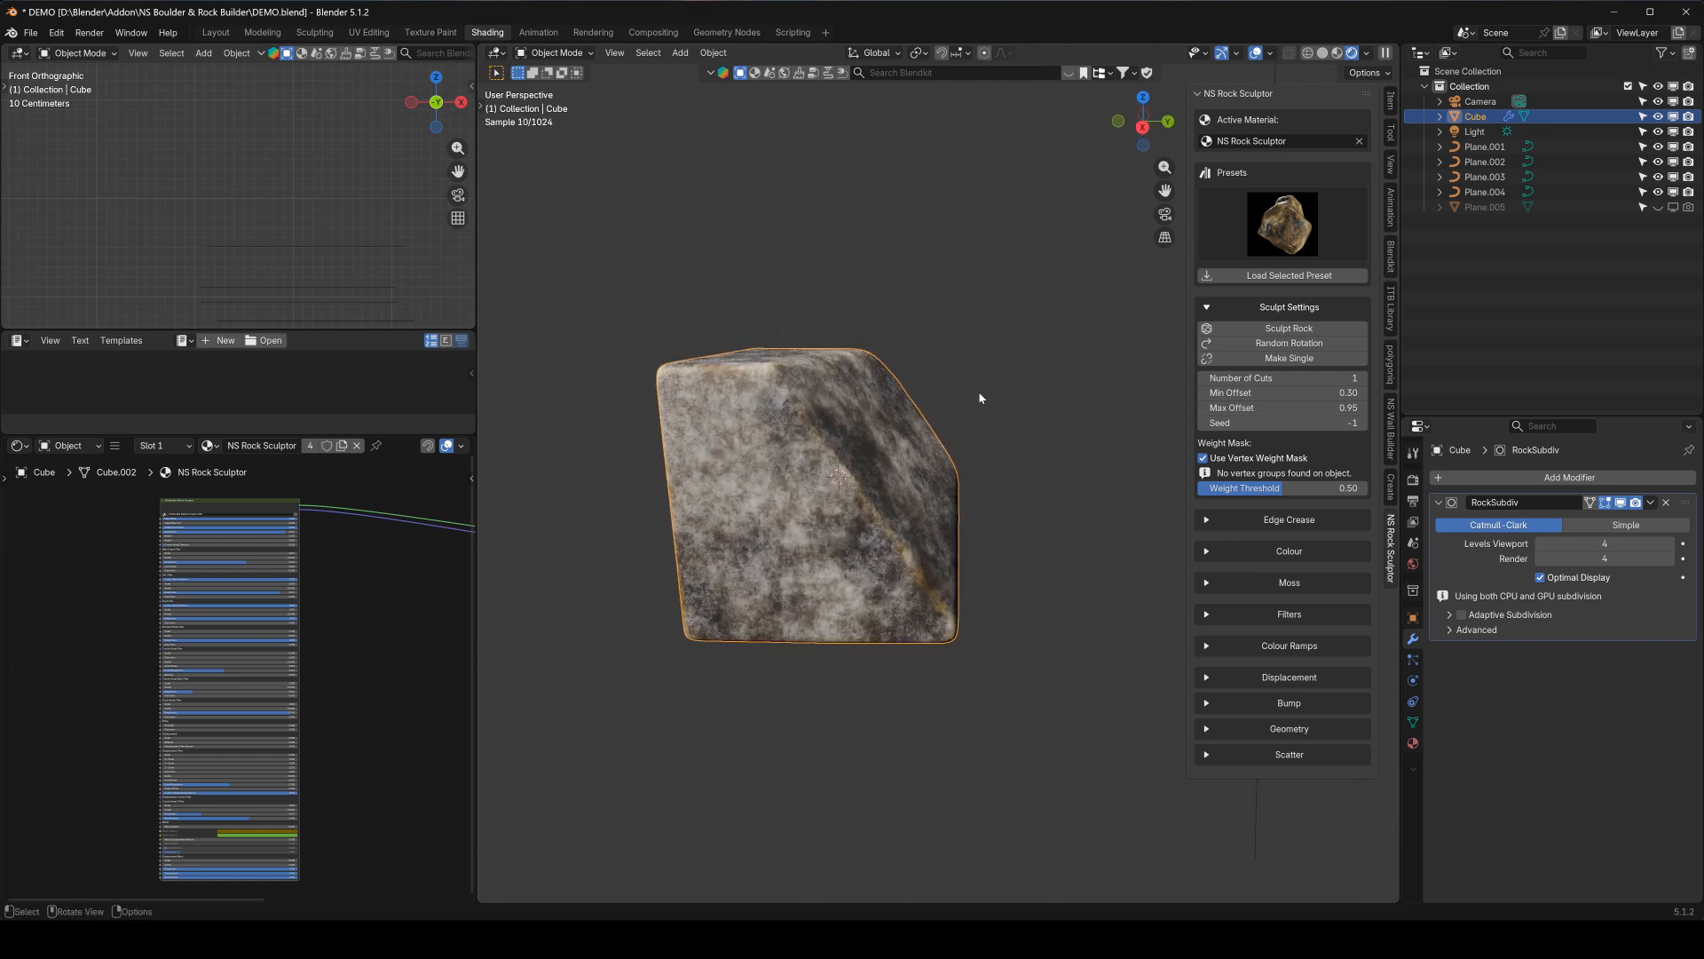
middle_click_drag(890, 686, 781, 435)
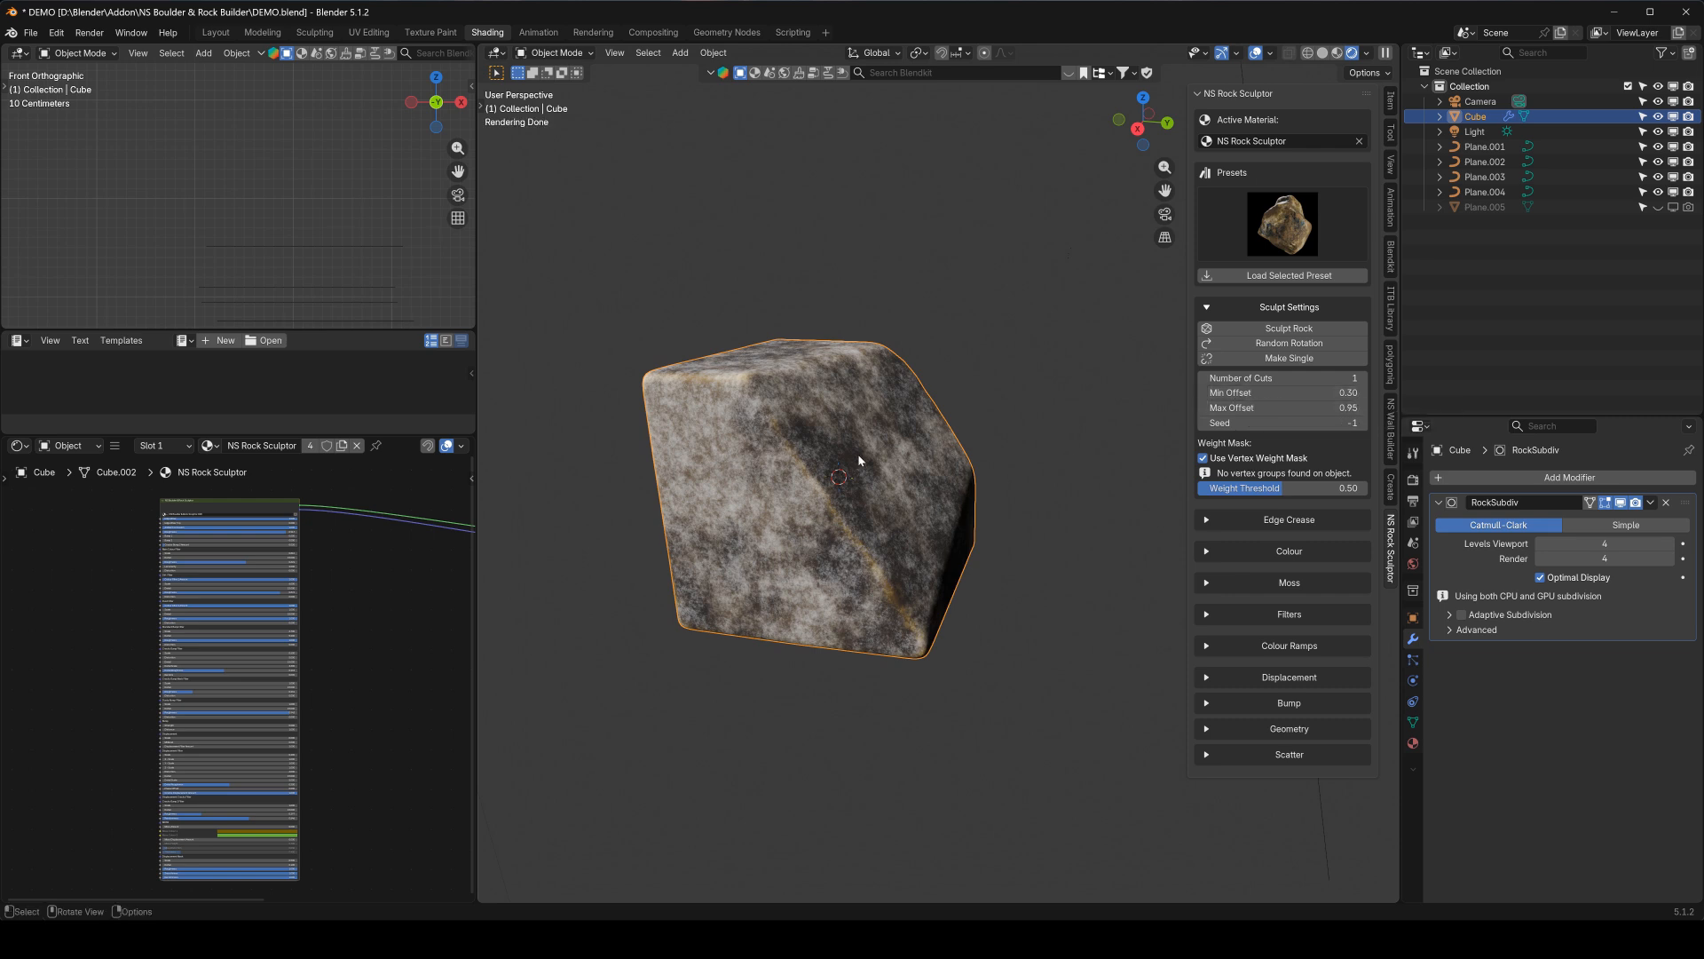
Set the sculpting Min Offset to 0.7 and the Max Offset to 0.9
key("KP_1")
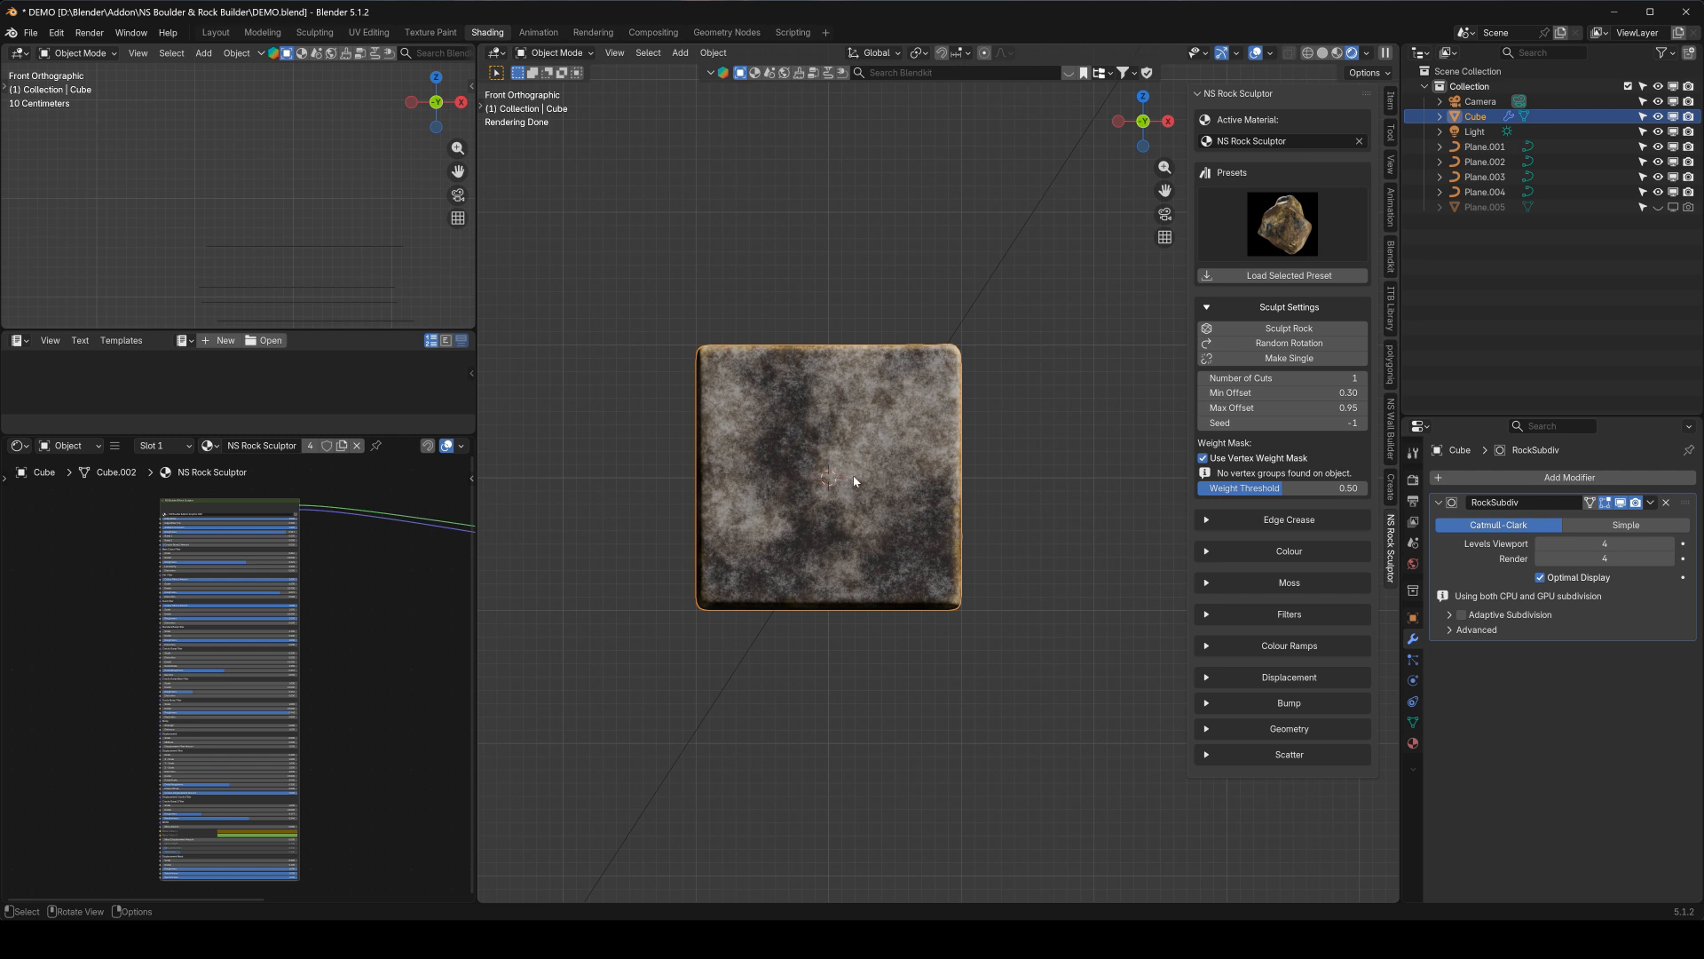
left_click_drag(1278, 393, 1278, 393)
left_click(1284, 392)
type(".7+")
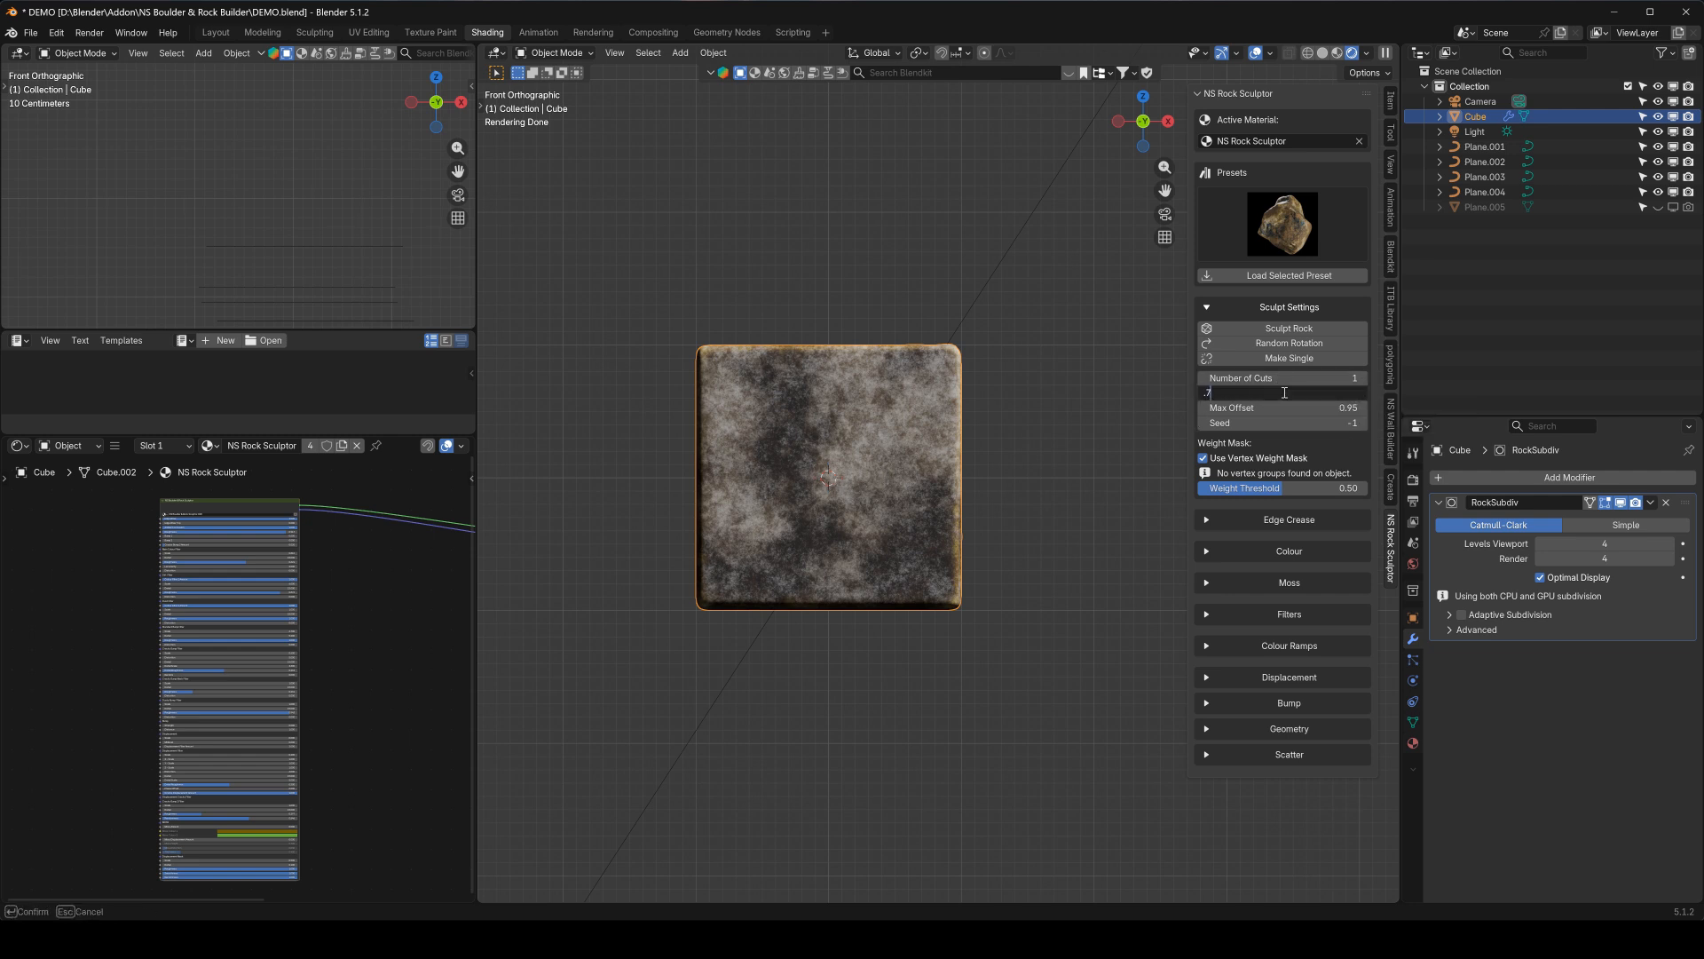
key("Return")
left_click(1283, 392)
type(".7")
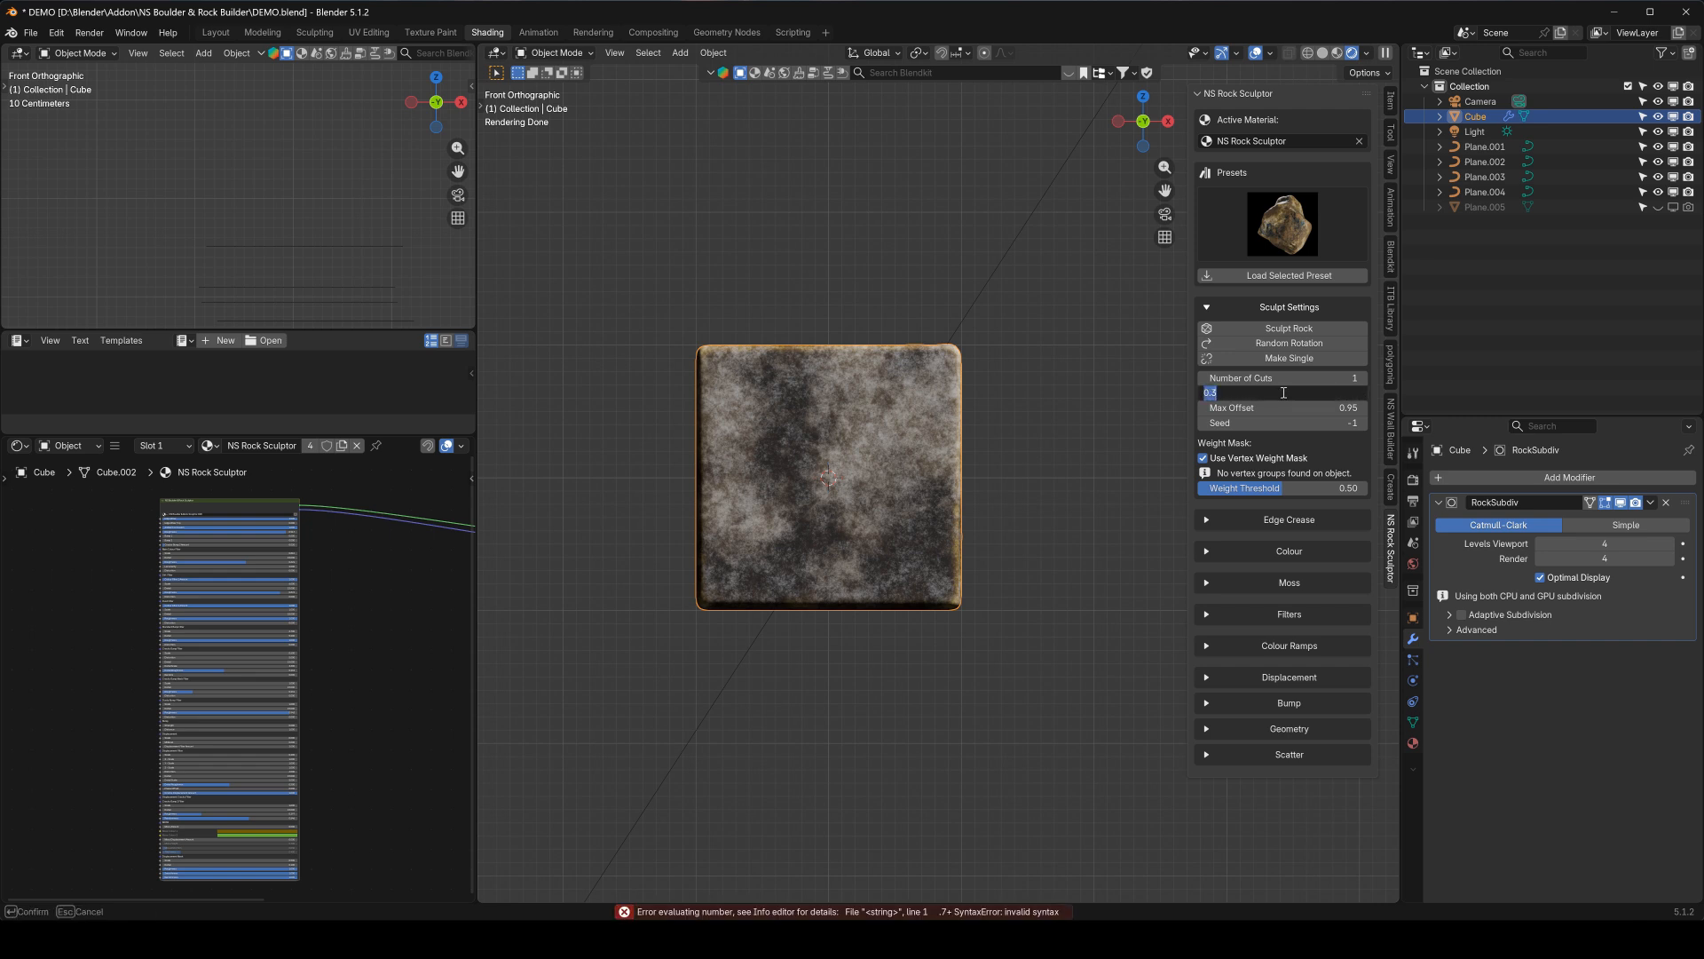
key("Return")
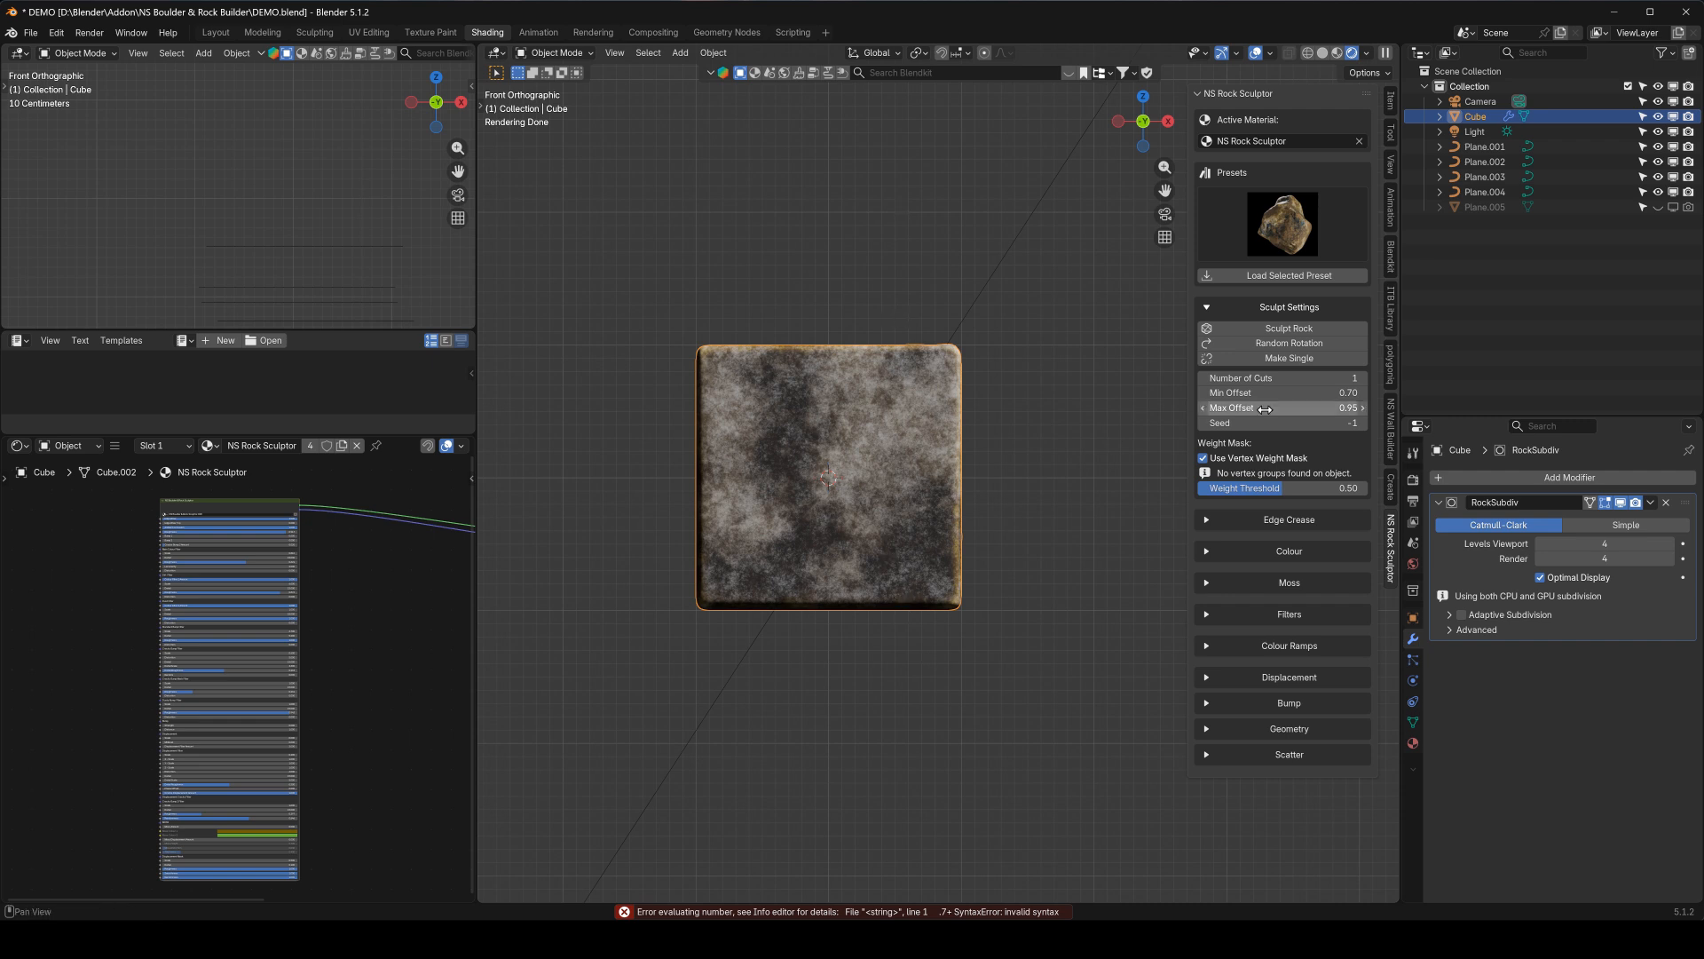
left_click(1298, 409)
type("0.9")
key("Return")
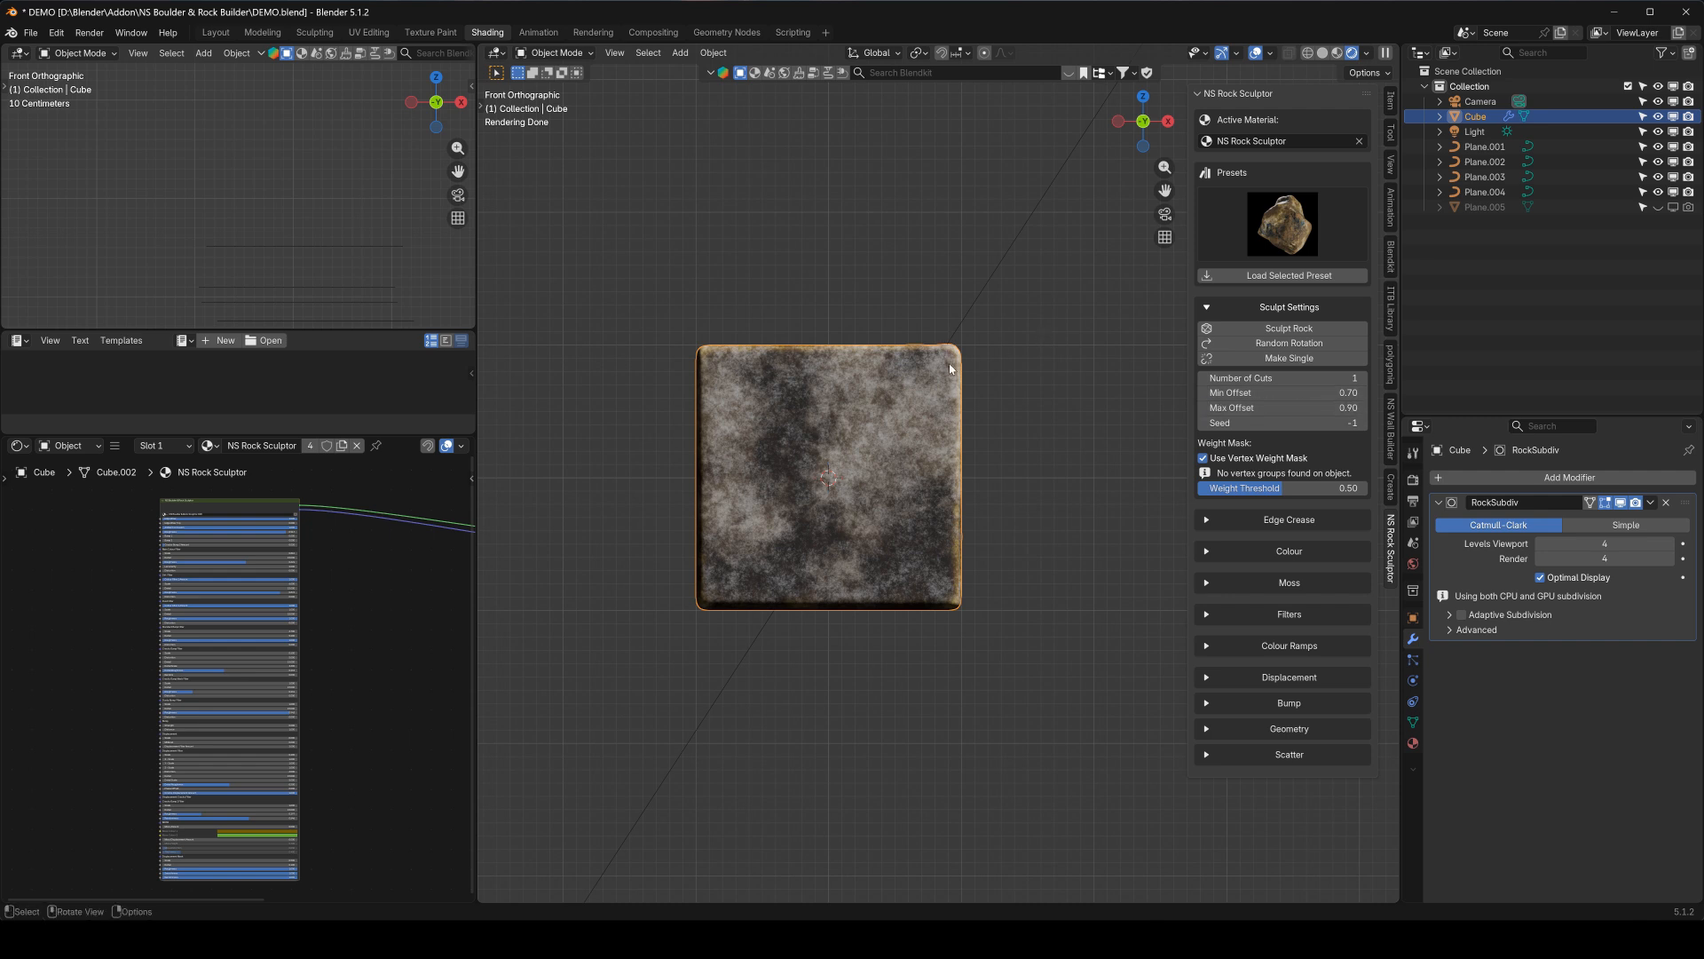
Set the Number of Cuts to 7 and sculpt the rock again, checking its shape from all sides
middle_click_drag(889, 383, 781, 444)
left_click(1330, 378)
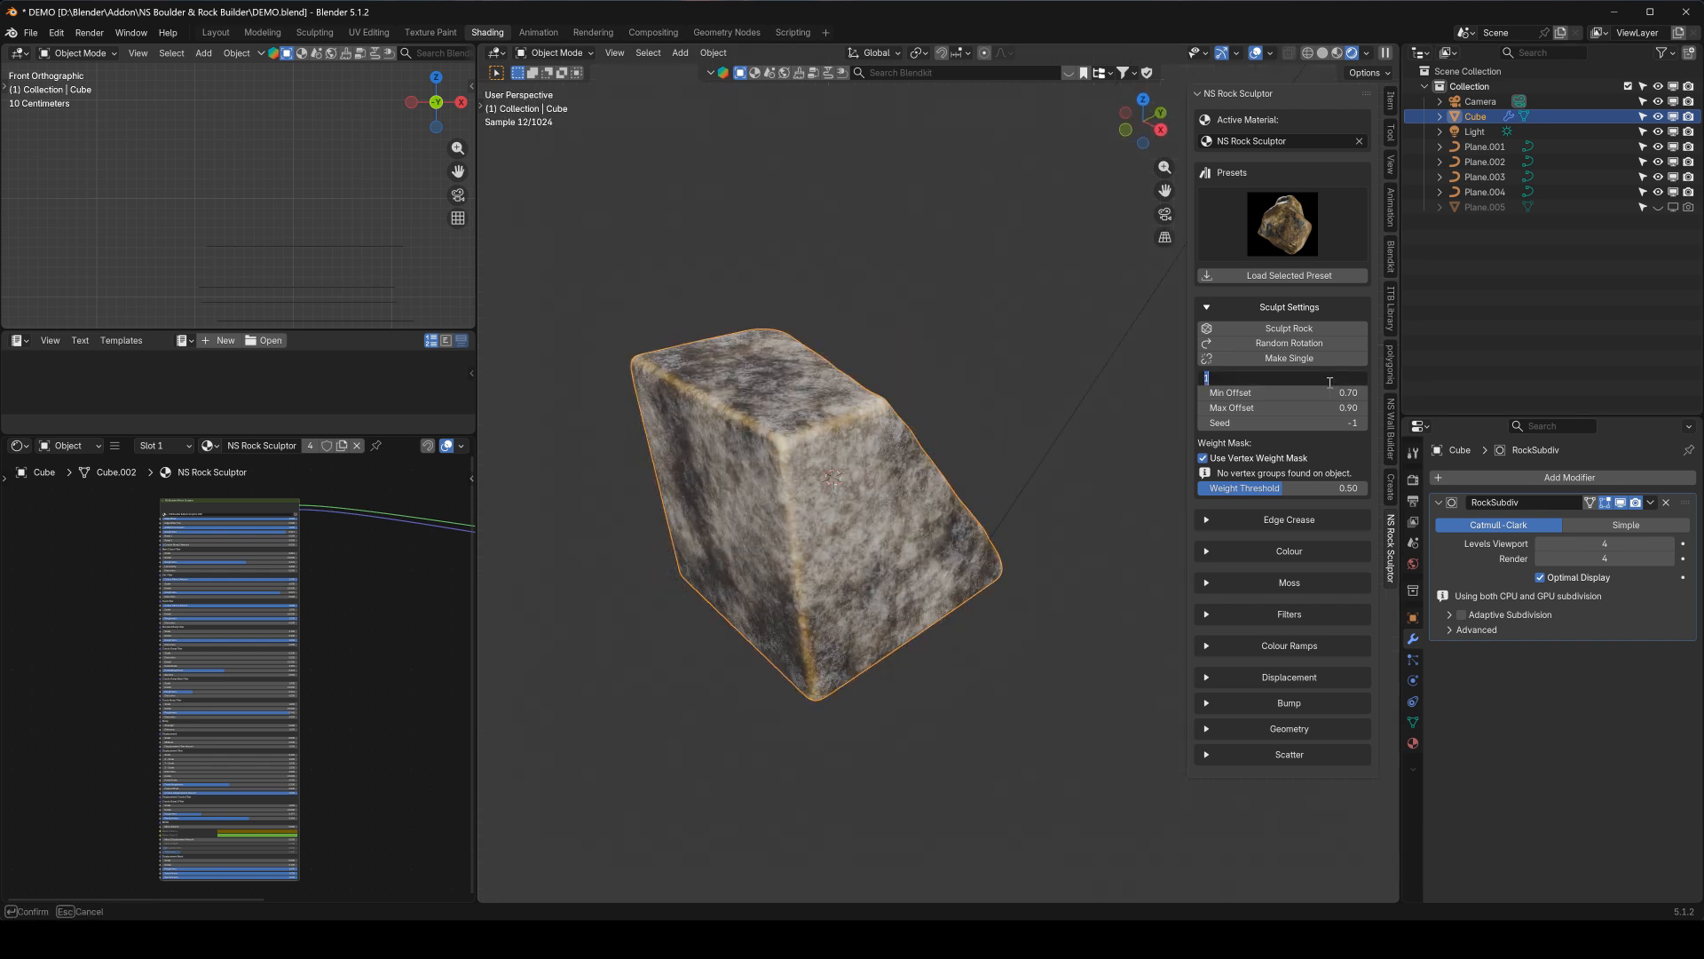
type("7")
key("Return")
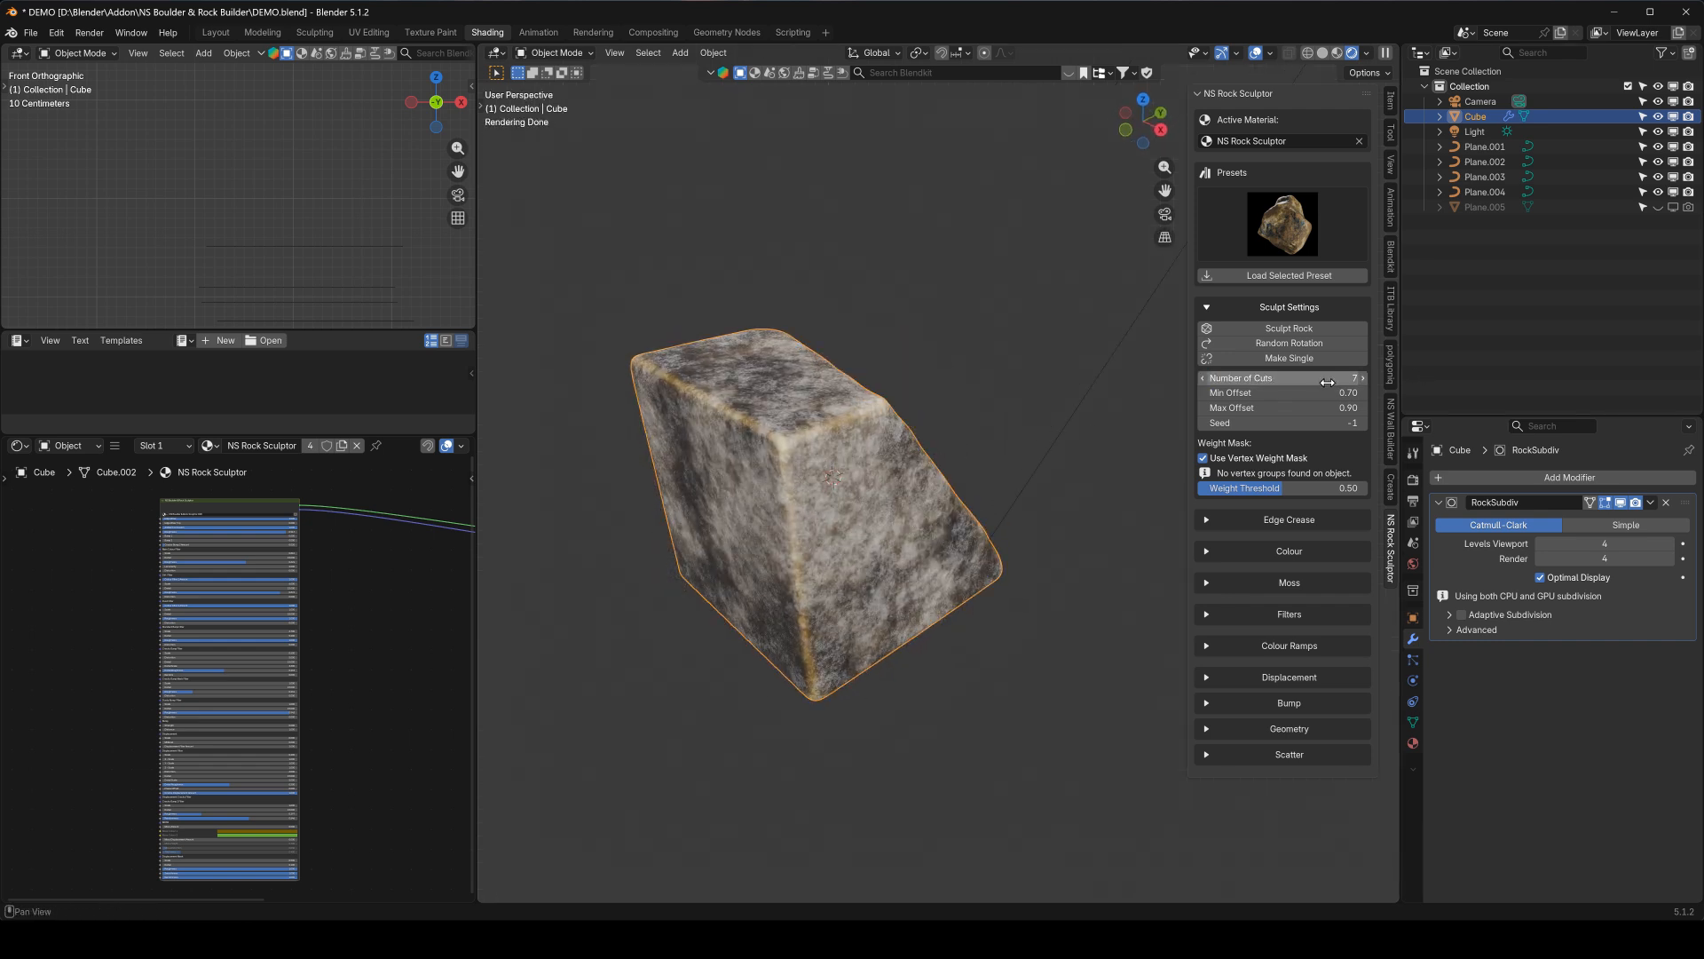
left_click(1298, 329)
middle_click_drag(800, 406, 909, 369)
middle_click_drag(955, 364, 523, 341)
middle_click_drag(819, 566, 651, 639)
mouse_move(777, 521)
middle_mouse_down()
mouse_move(947, 616)
mouse_move(1000, 495)
mouse_move(769, 489)
middle_mouse_up()
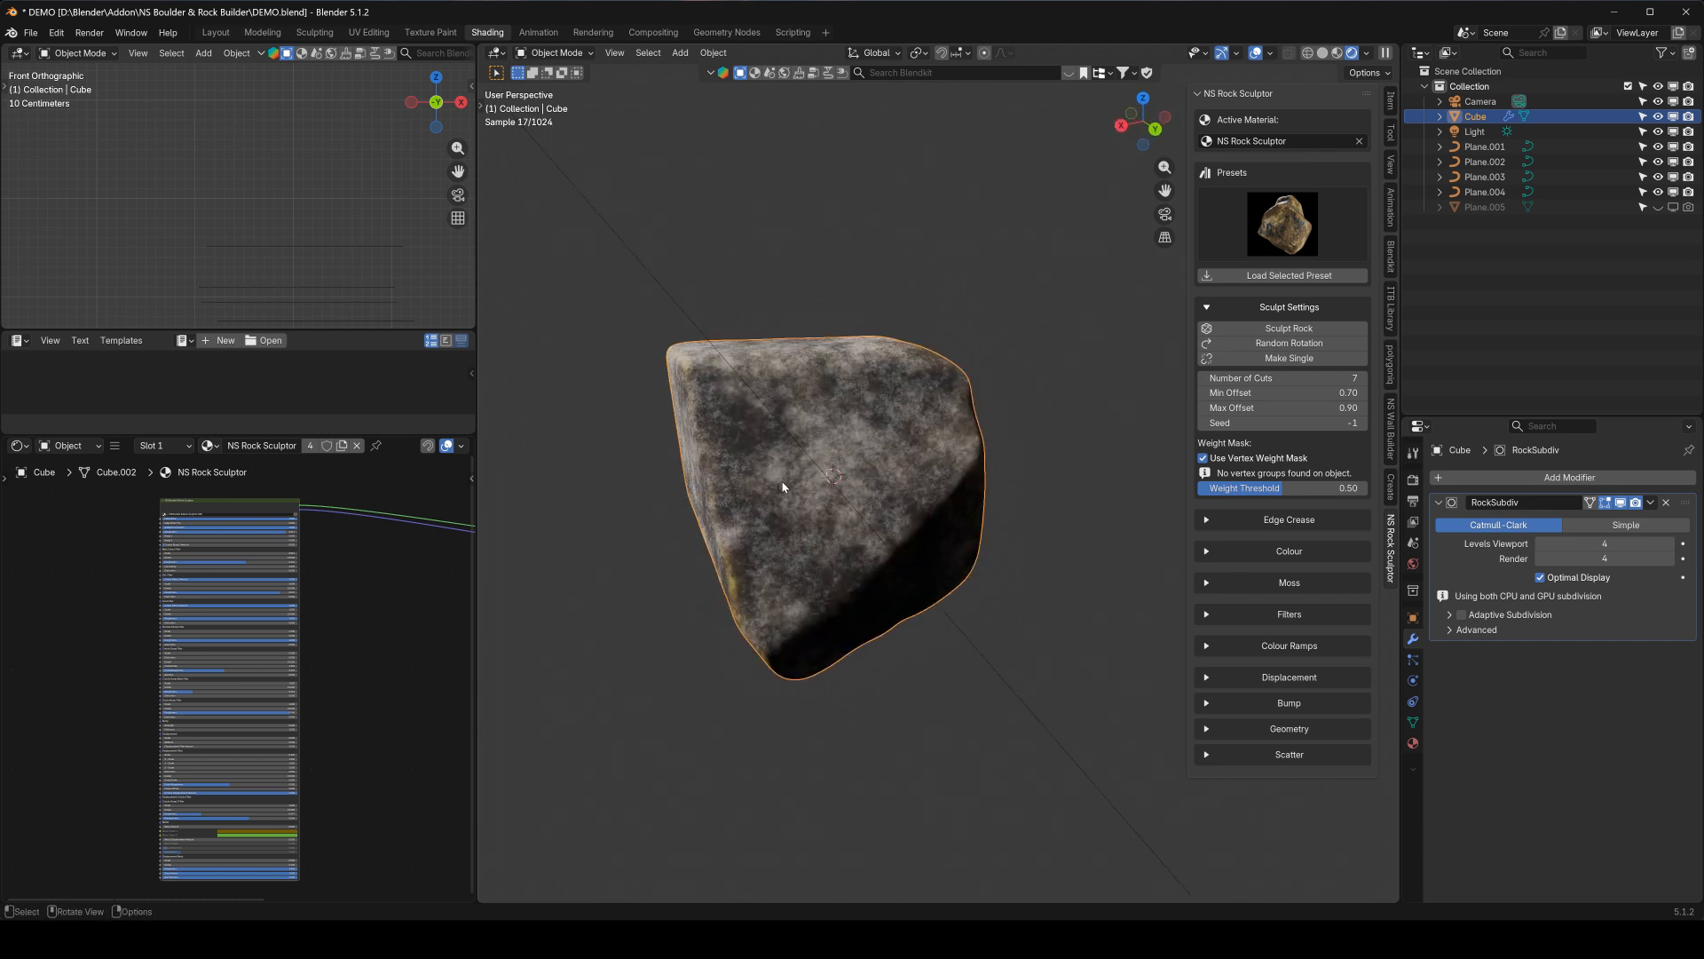
middle_click_drag(767, 477, 781, 466)
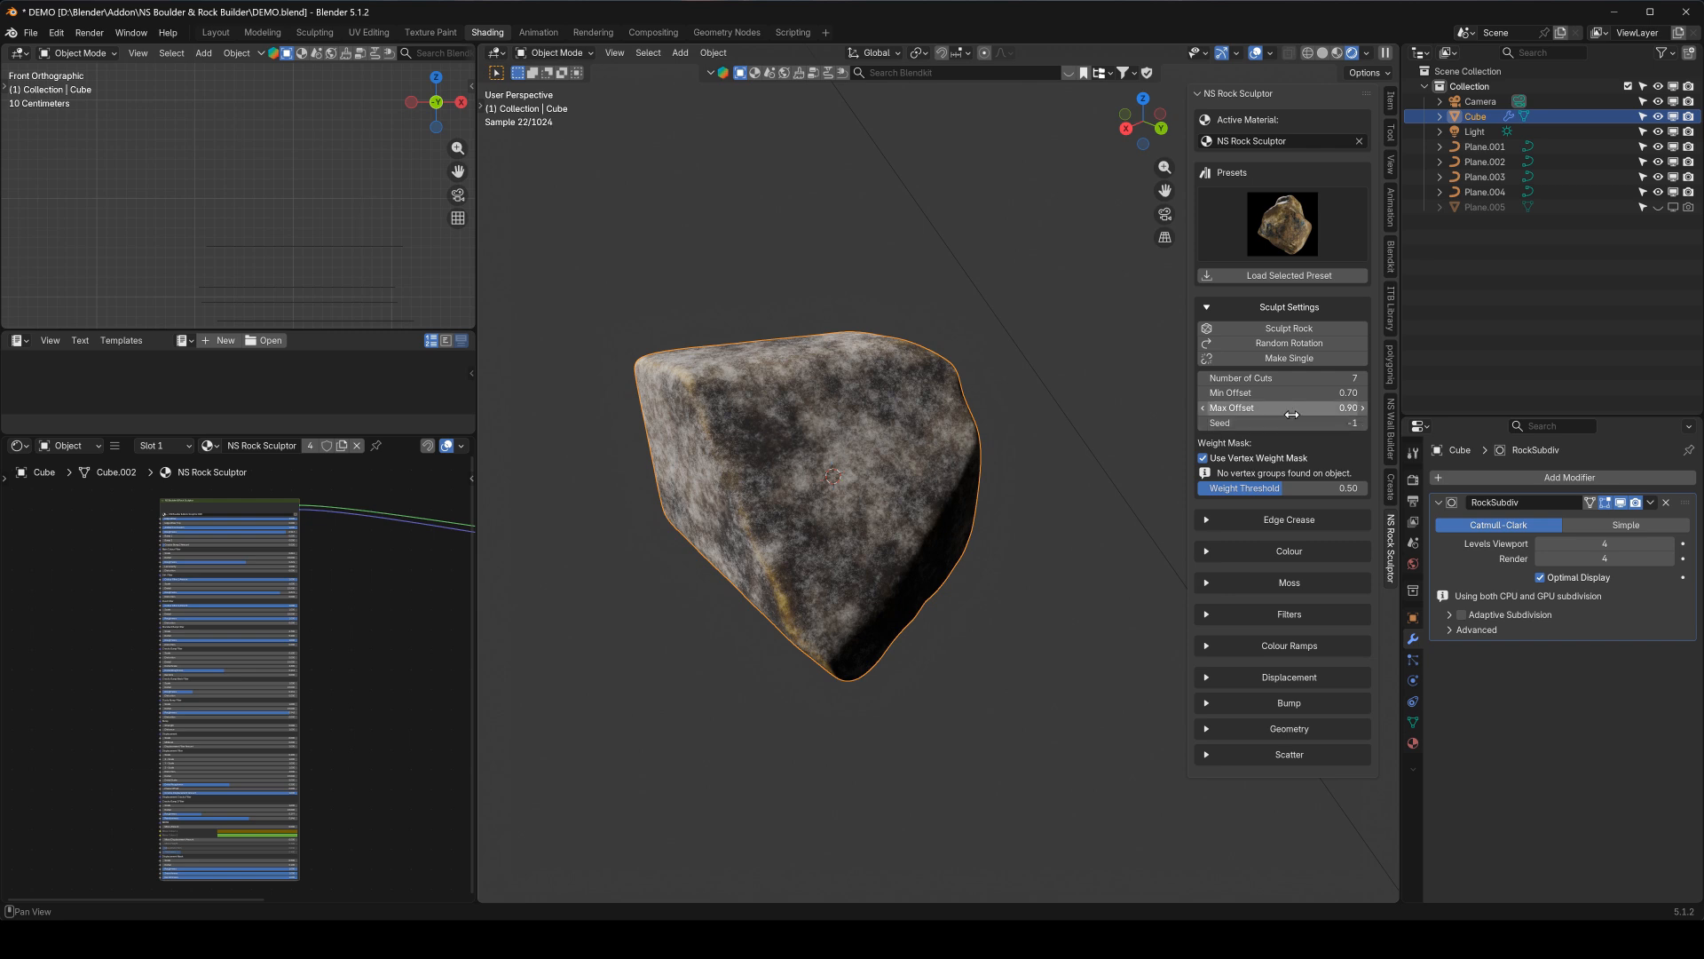
mouse_move(895, 463)
middle_mouse_down()
mouse_move(894, 444)
mouse_move(879, 460)
middle_mouse_up()
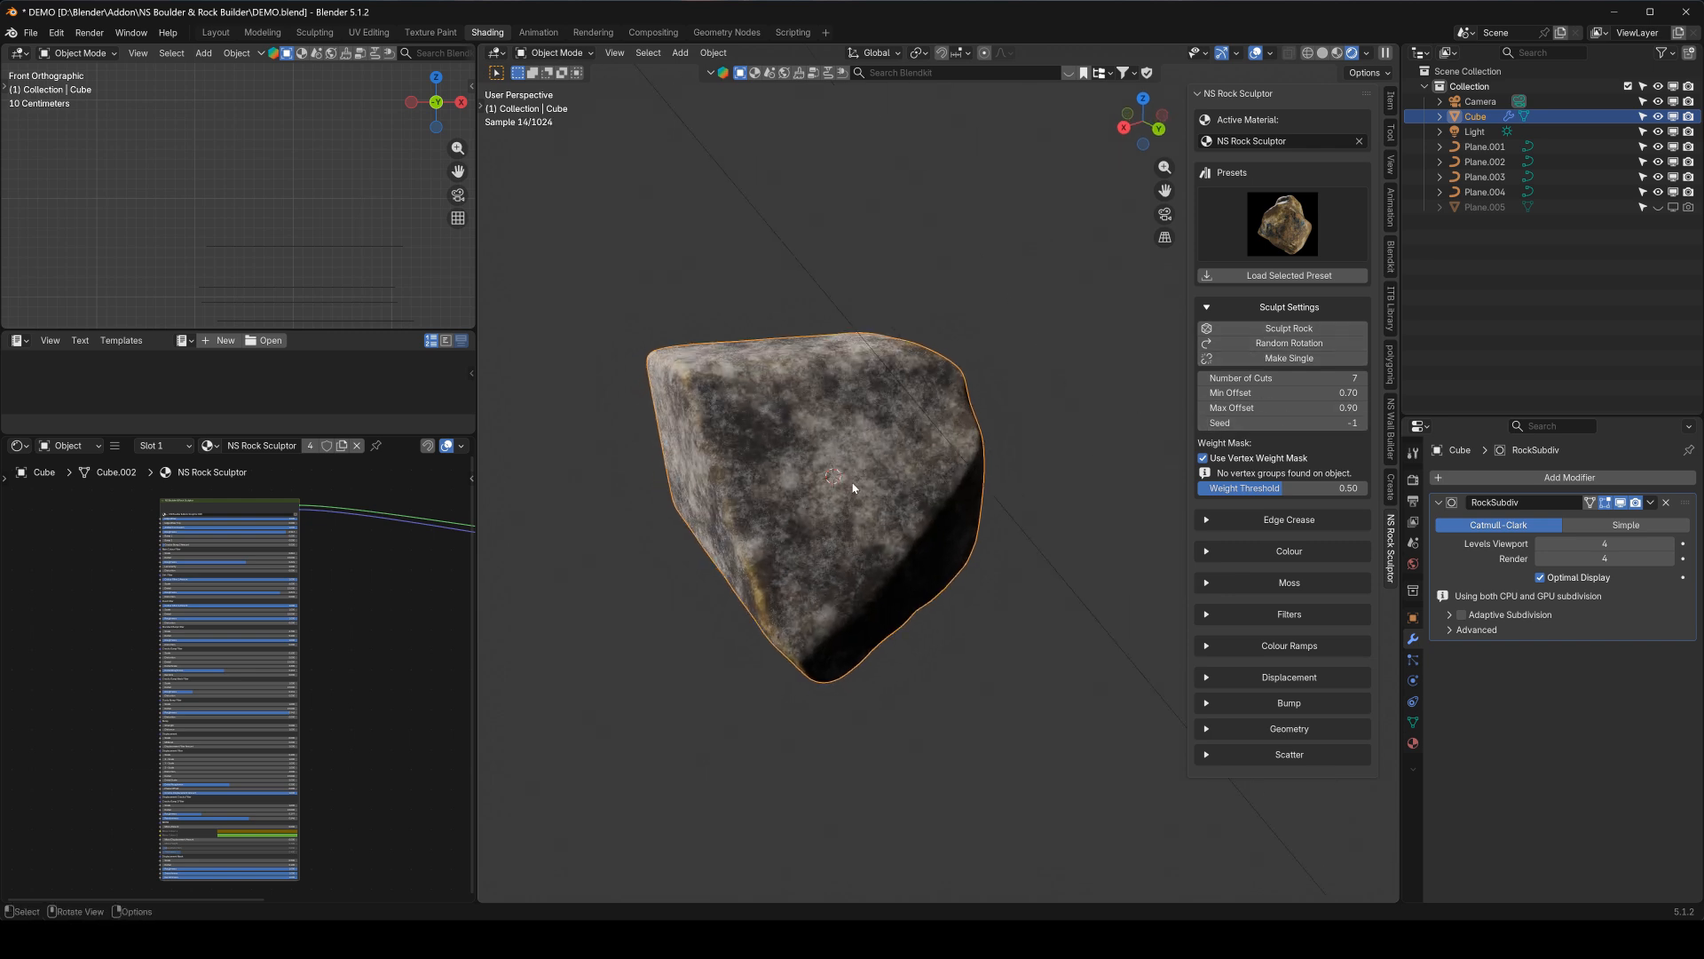
Apply Random Rotation to the rock repeatedly in front view to try different orientations
key("KP_1")
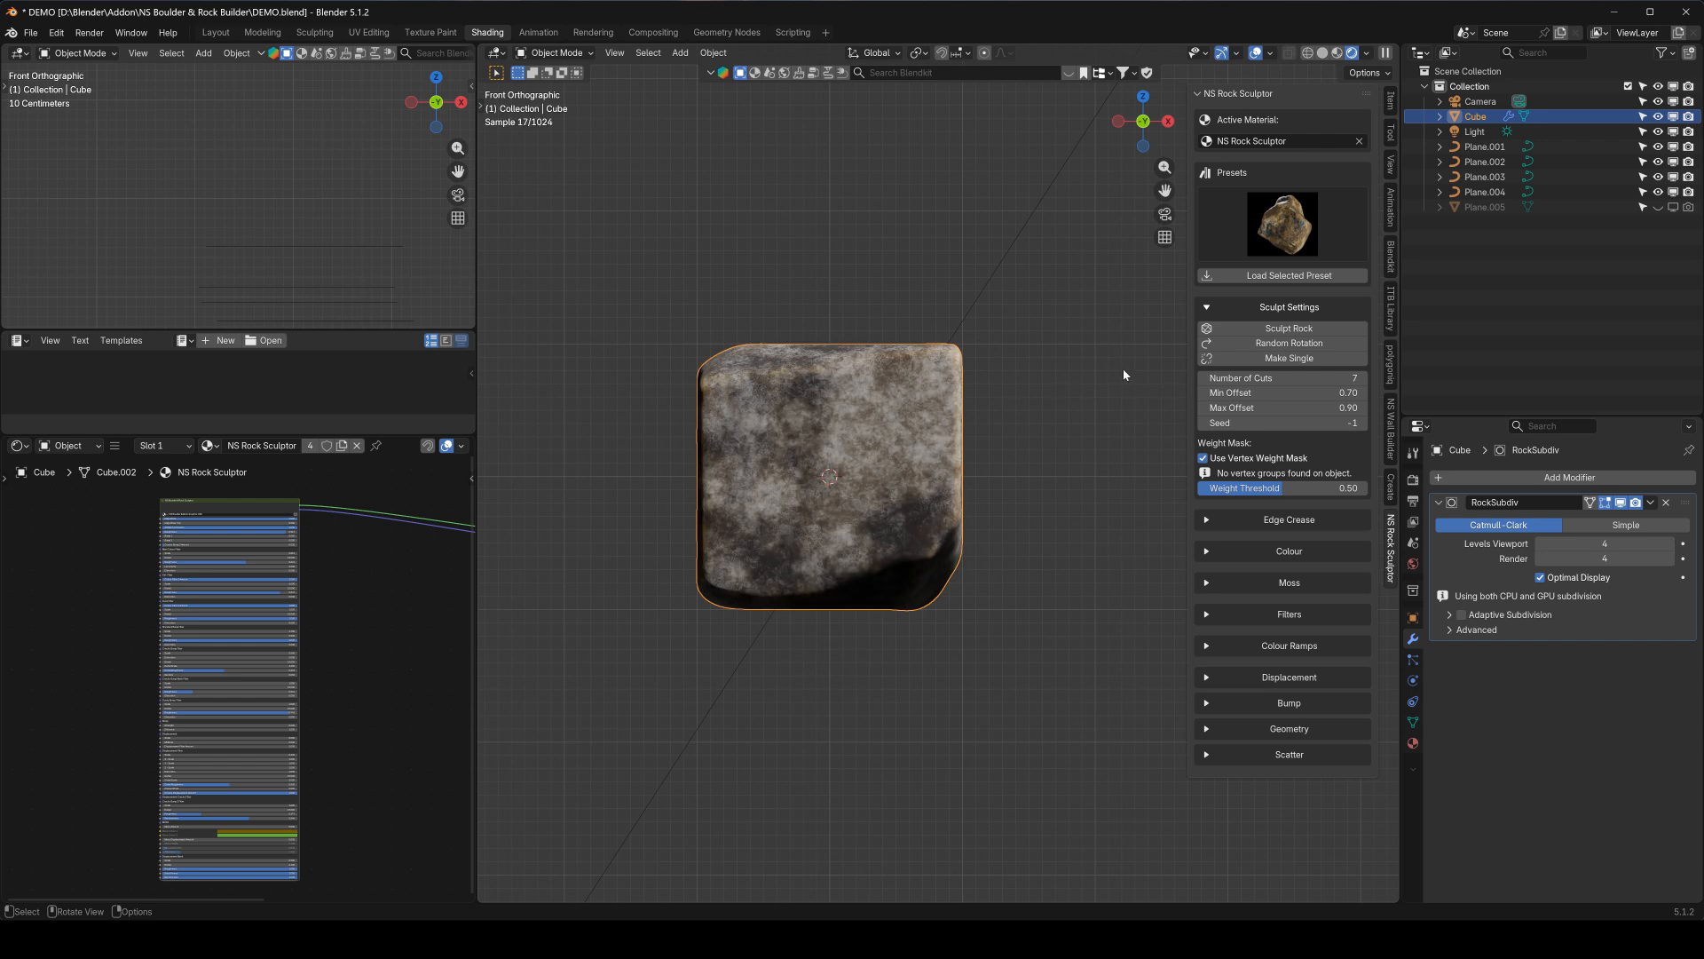
left_click(1315, 344)
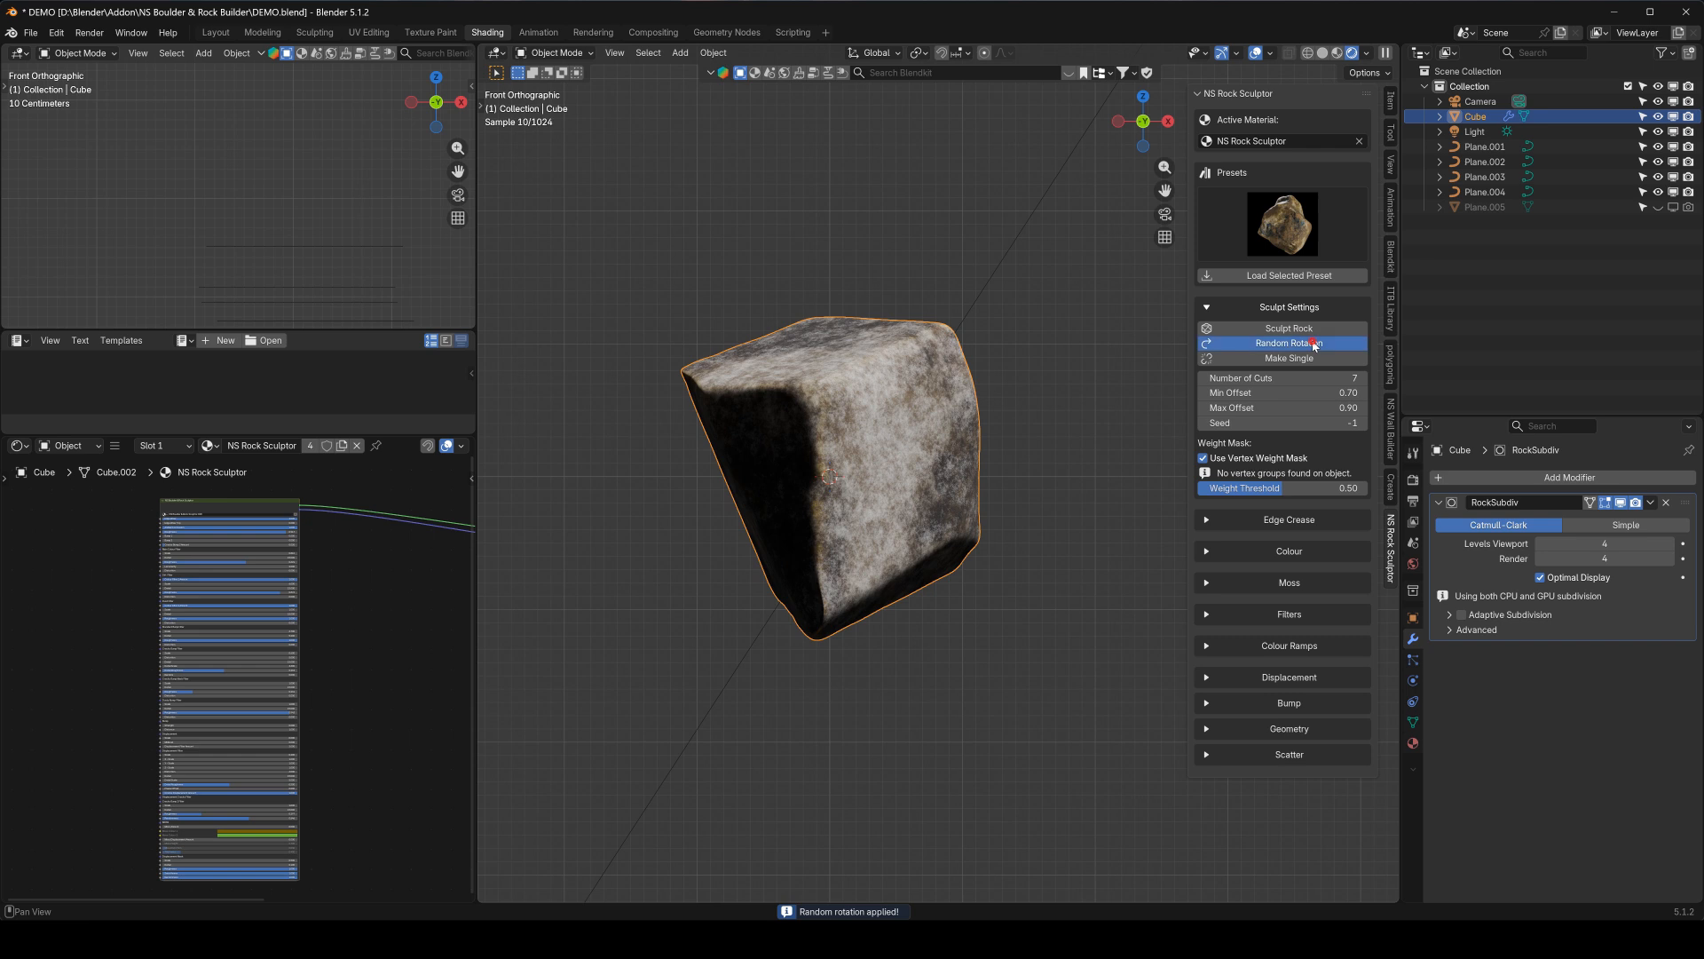
left_click(1315, 344)
left_click(1314, 344)
left_click(1315, 344)
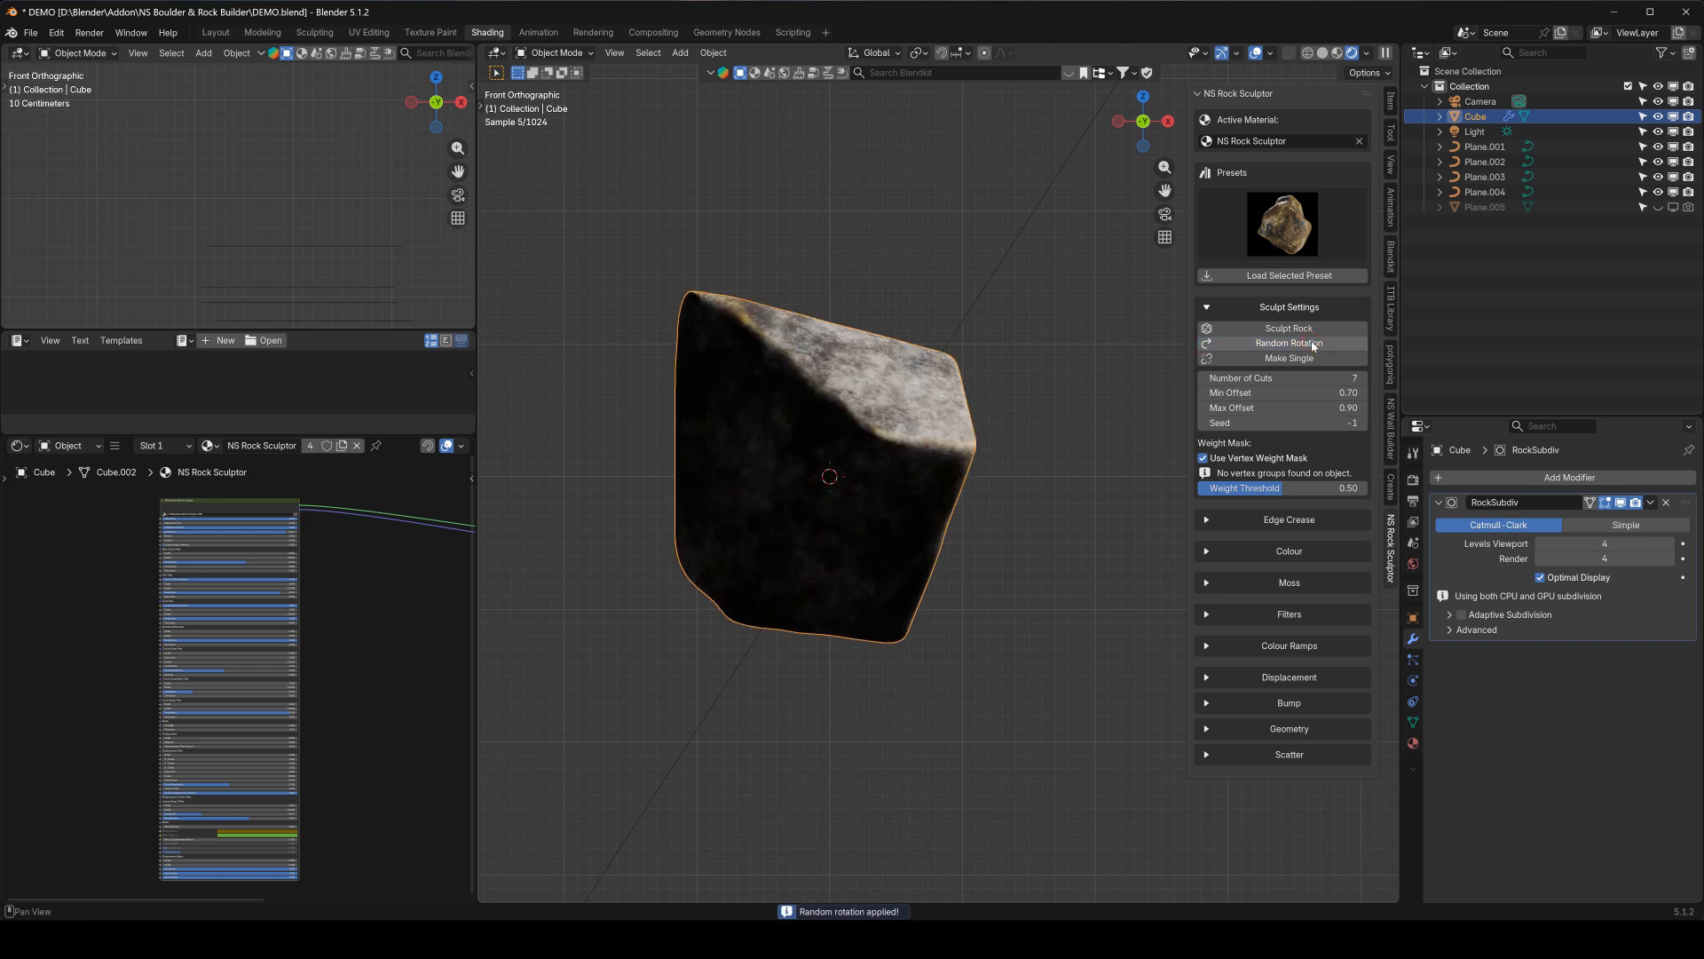
left_click(1314, 345)
left_click(1315, 345)
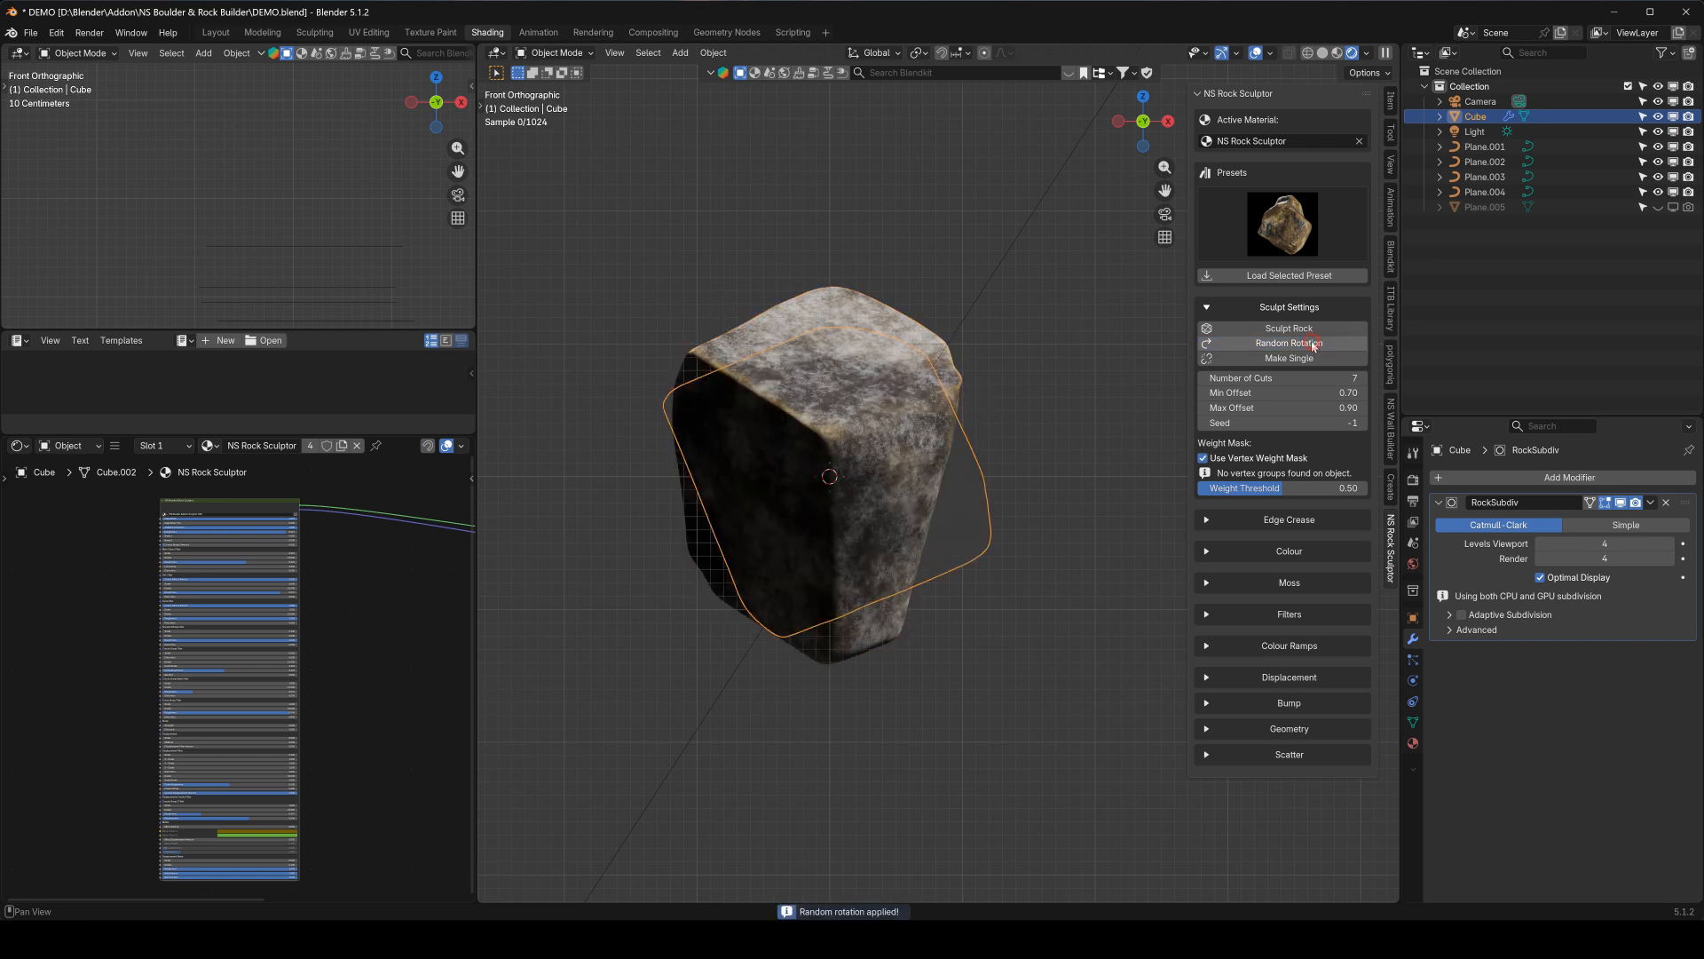
left_click(1315, 345)
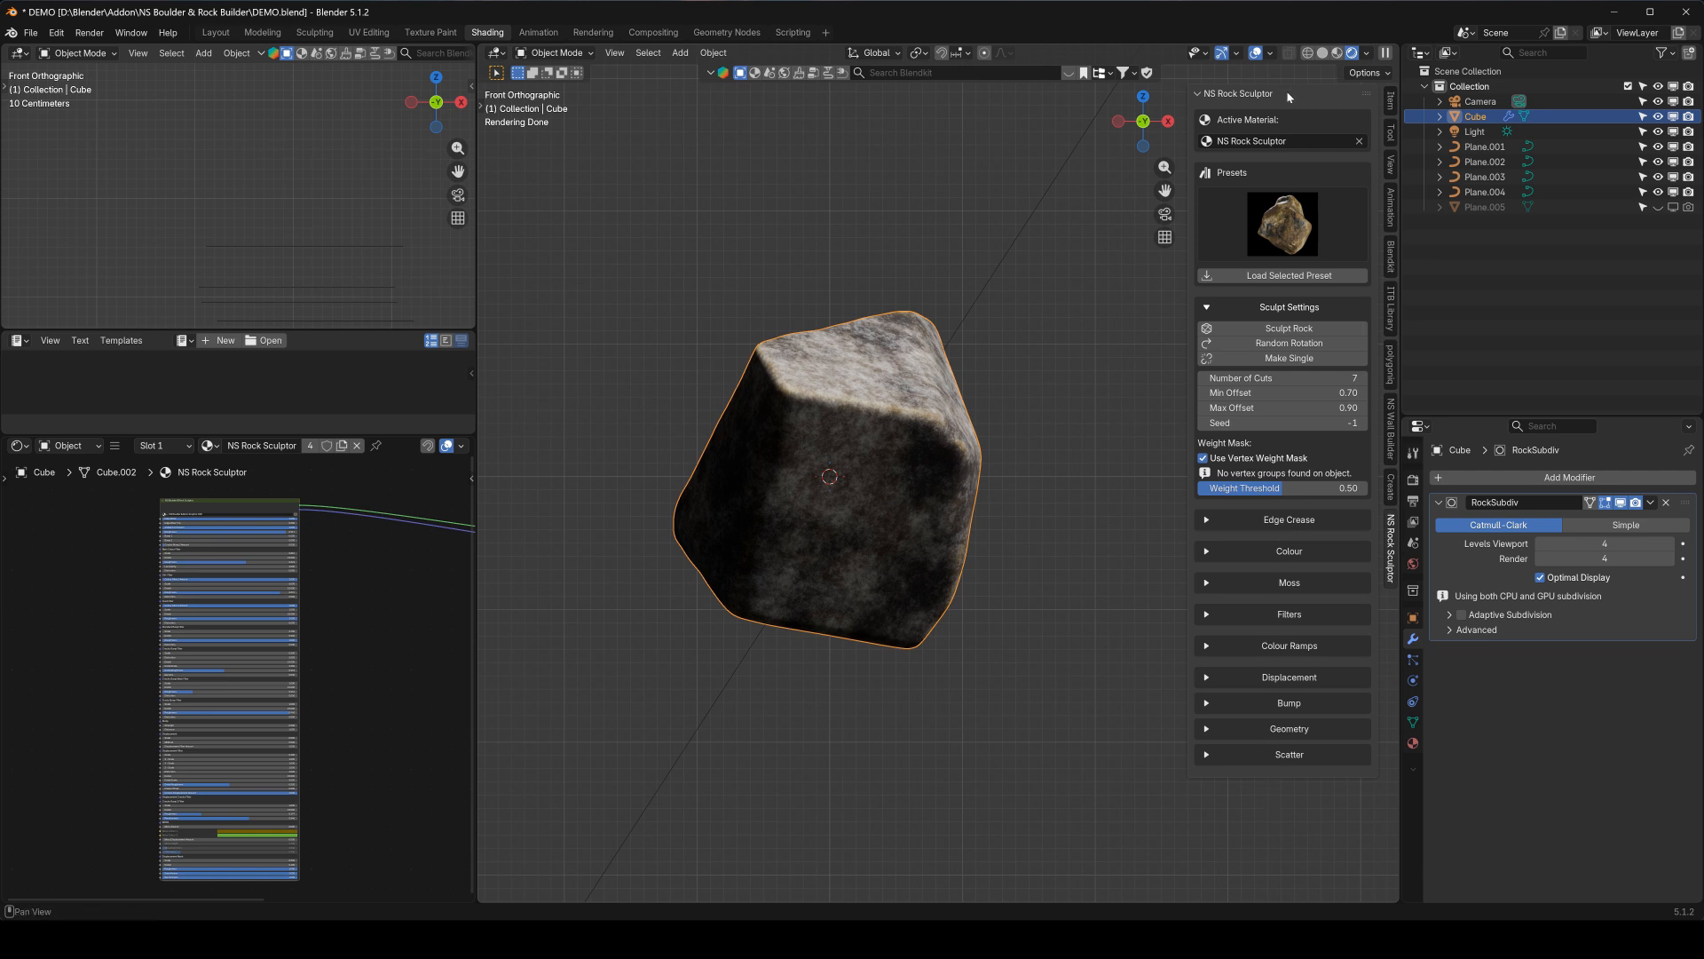
Duplicate the rock, place the copy to the left of the original, and reselect the original rock
key("shift+d")
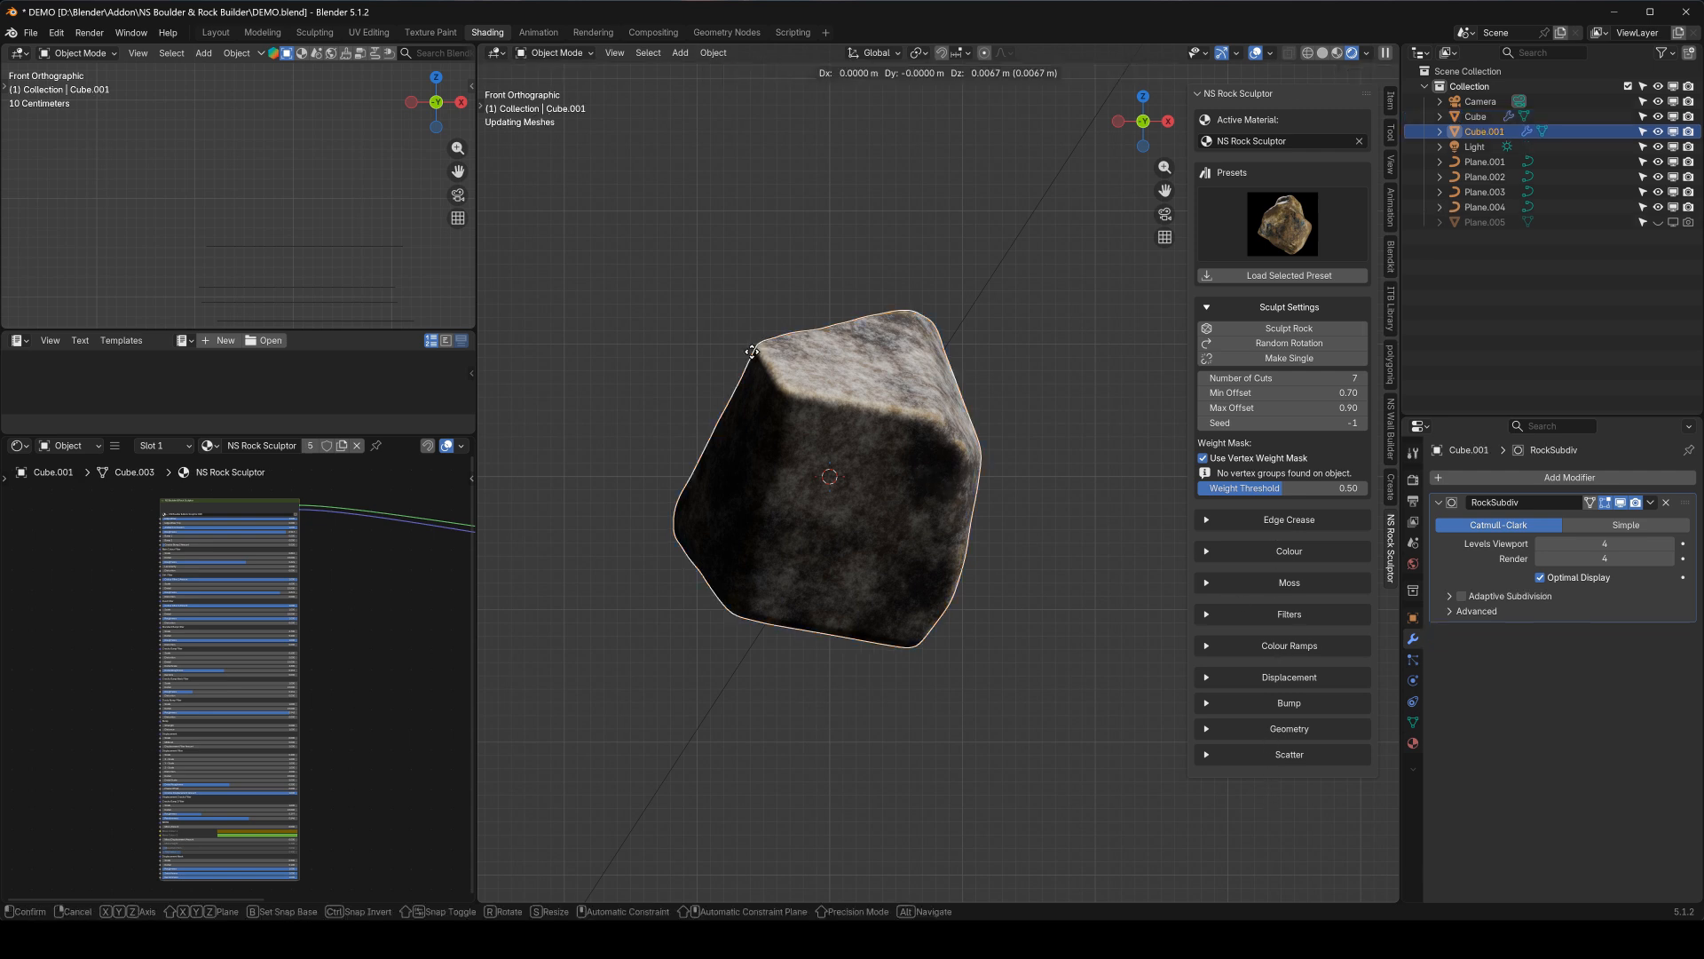
left_click(553, 440)
left_click(890, 434)
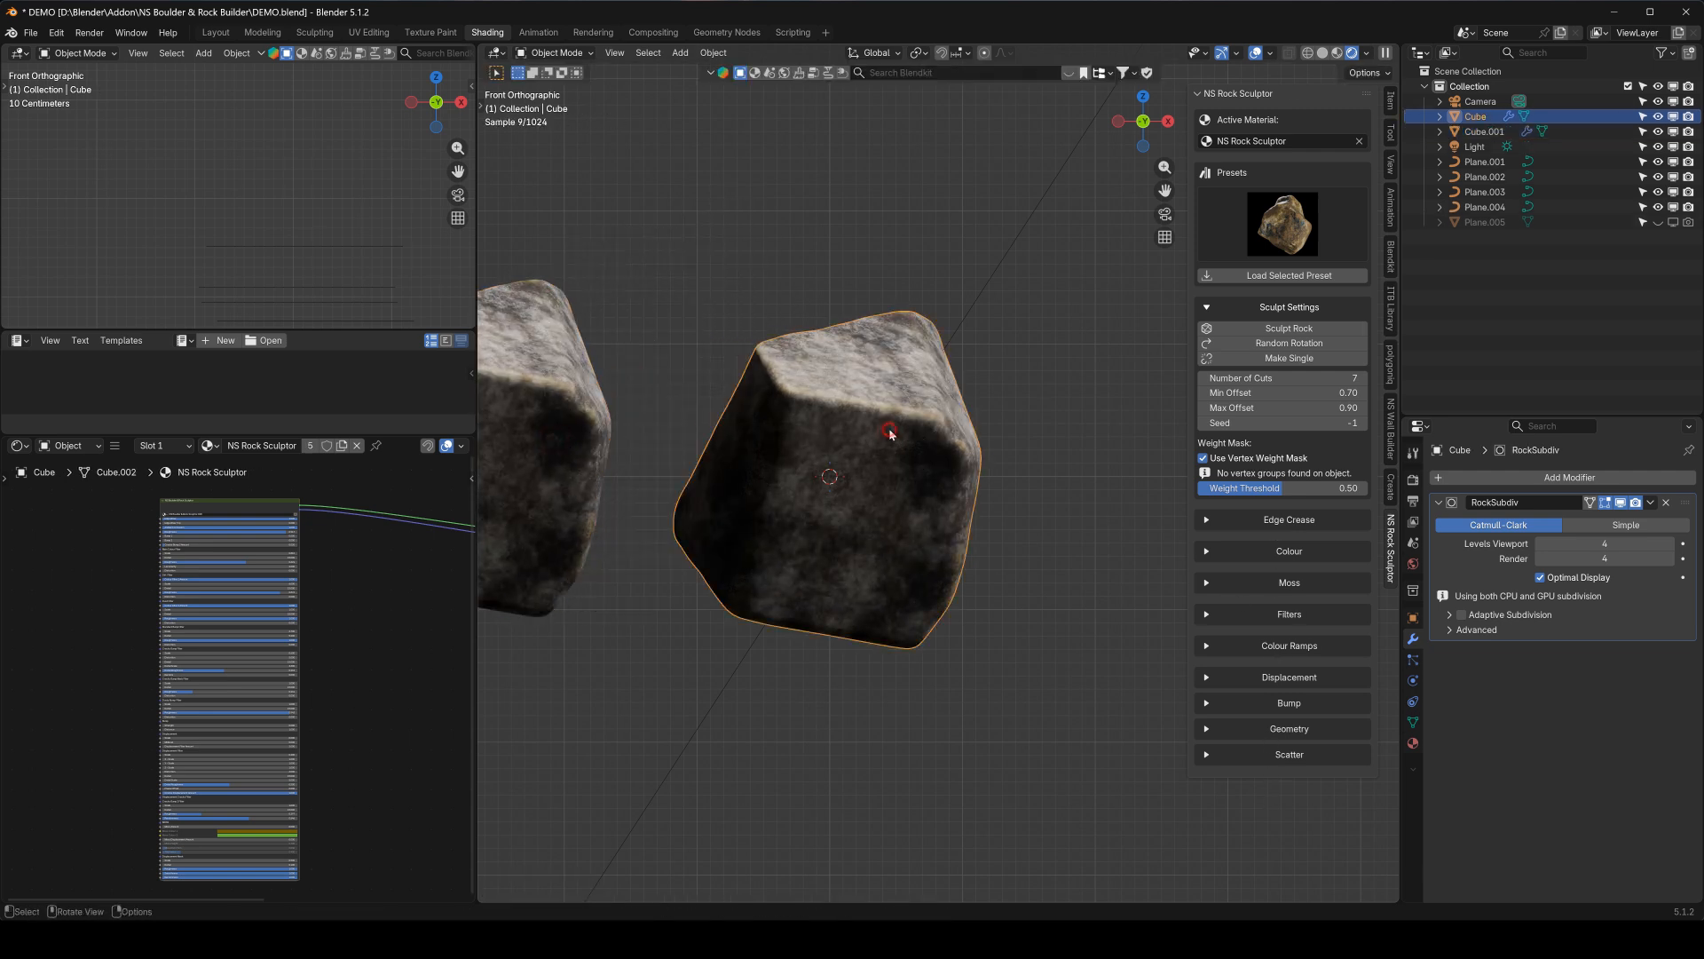
scroll(834, 429, "down", 3)
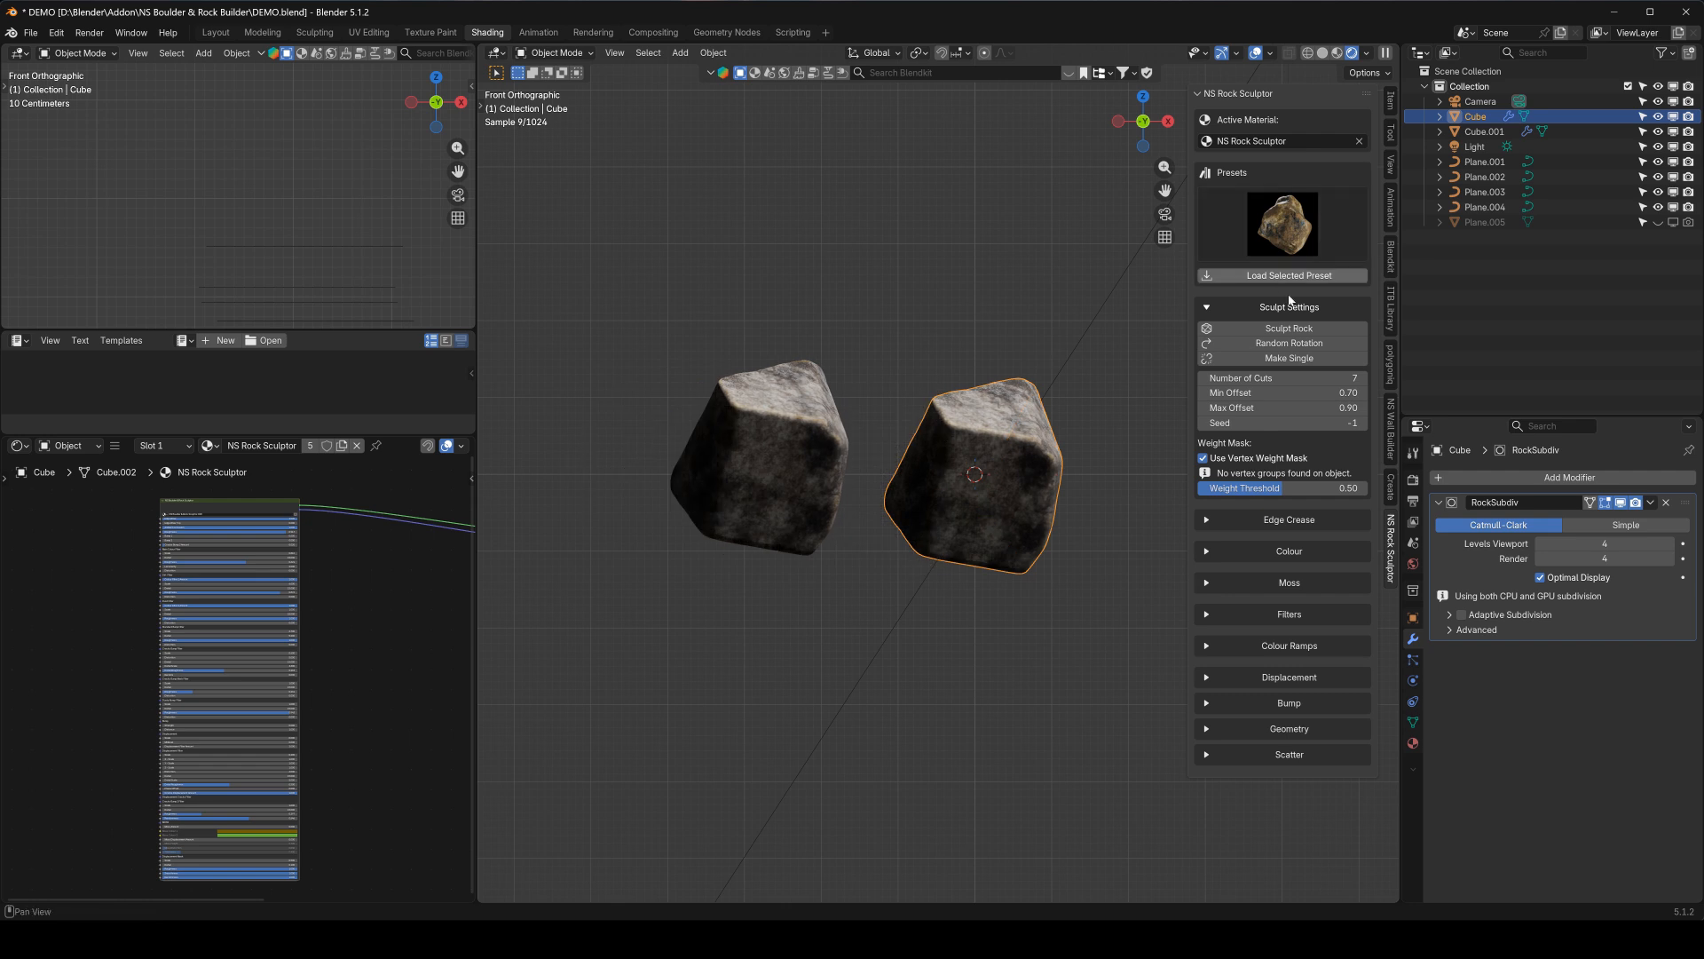
Sculpt the original rock again with the same cut settings and compare it with the duplicate in front view
left_click(1306, 335)
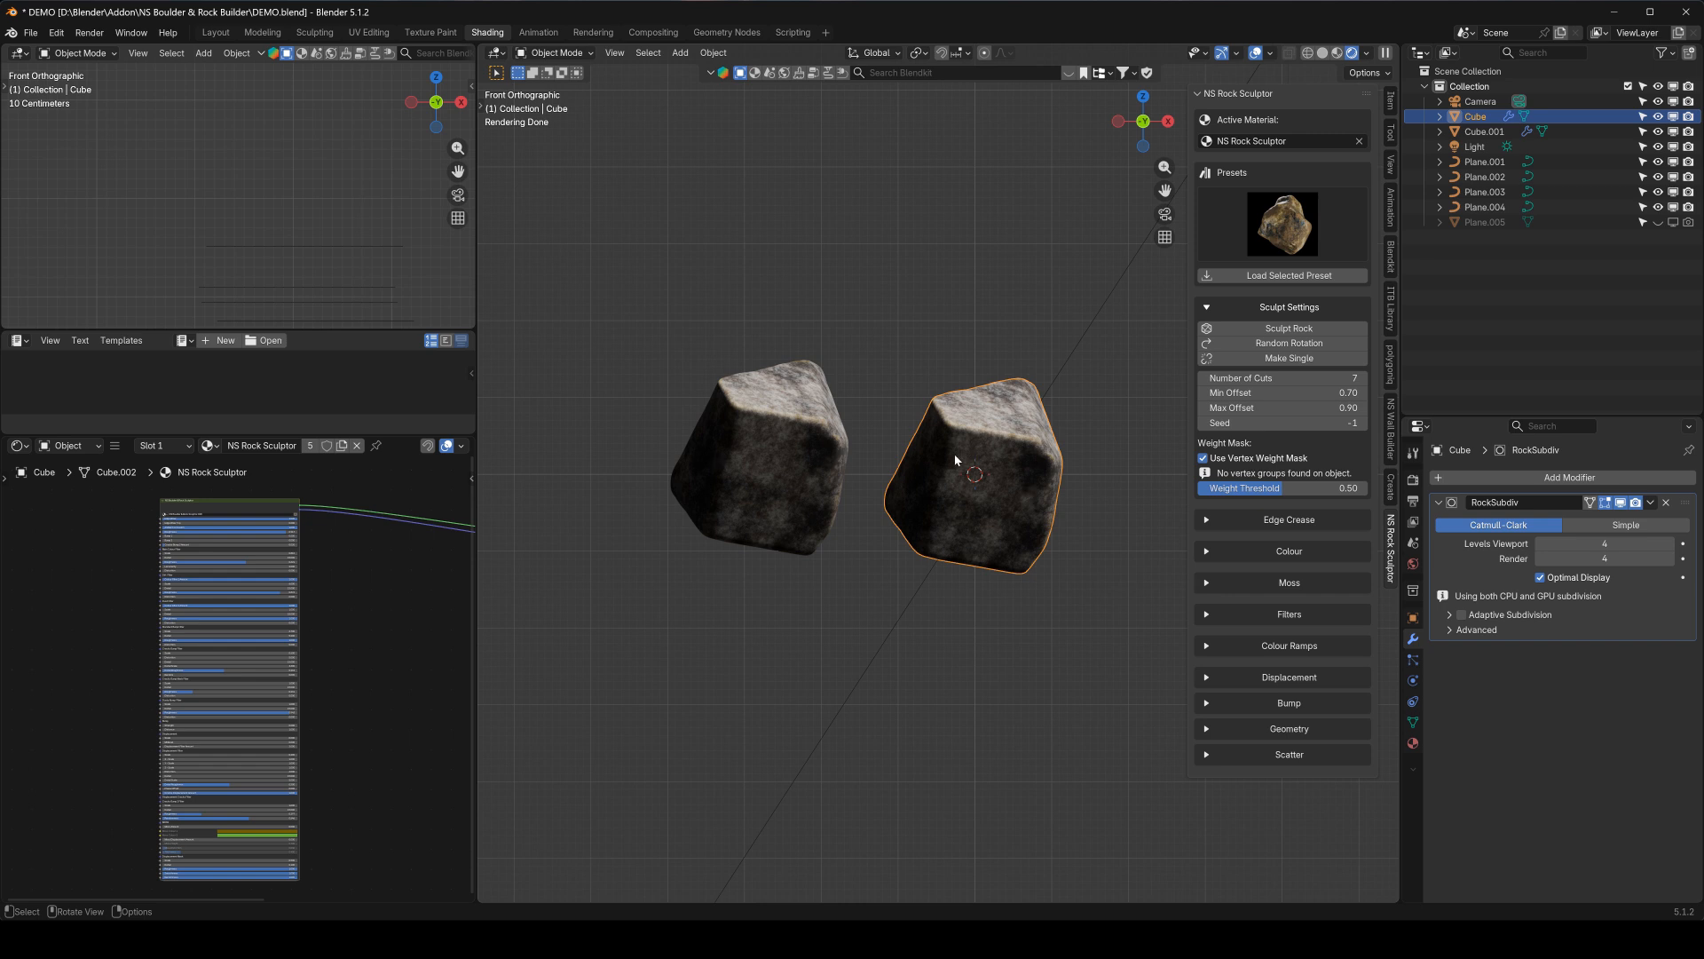
left_click(798, 450)
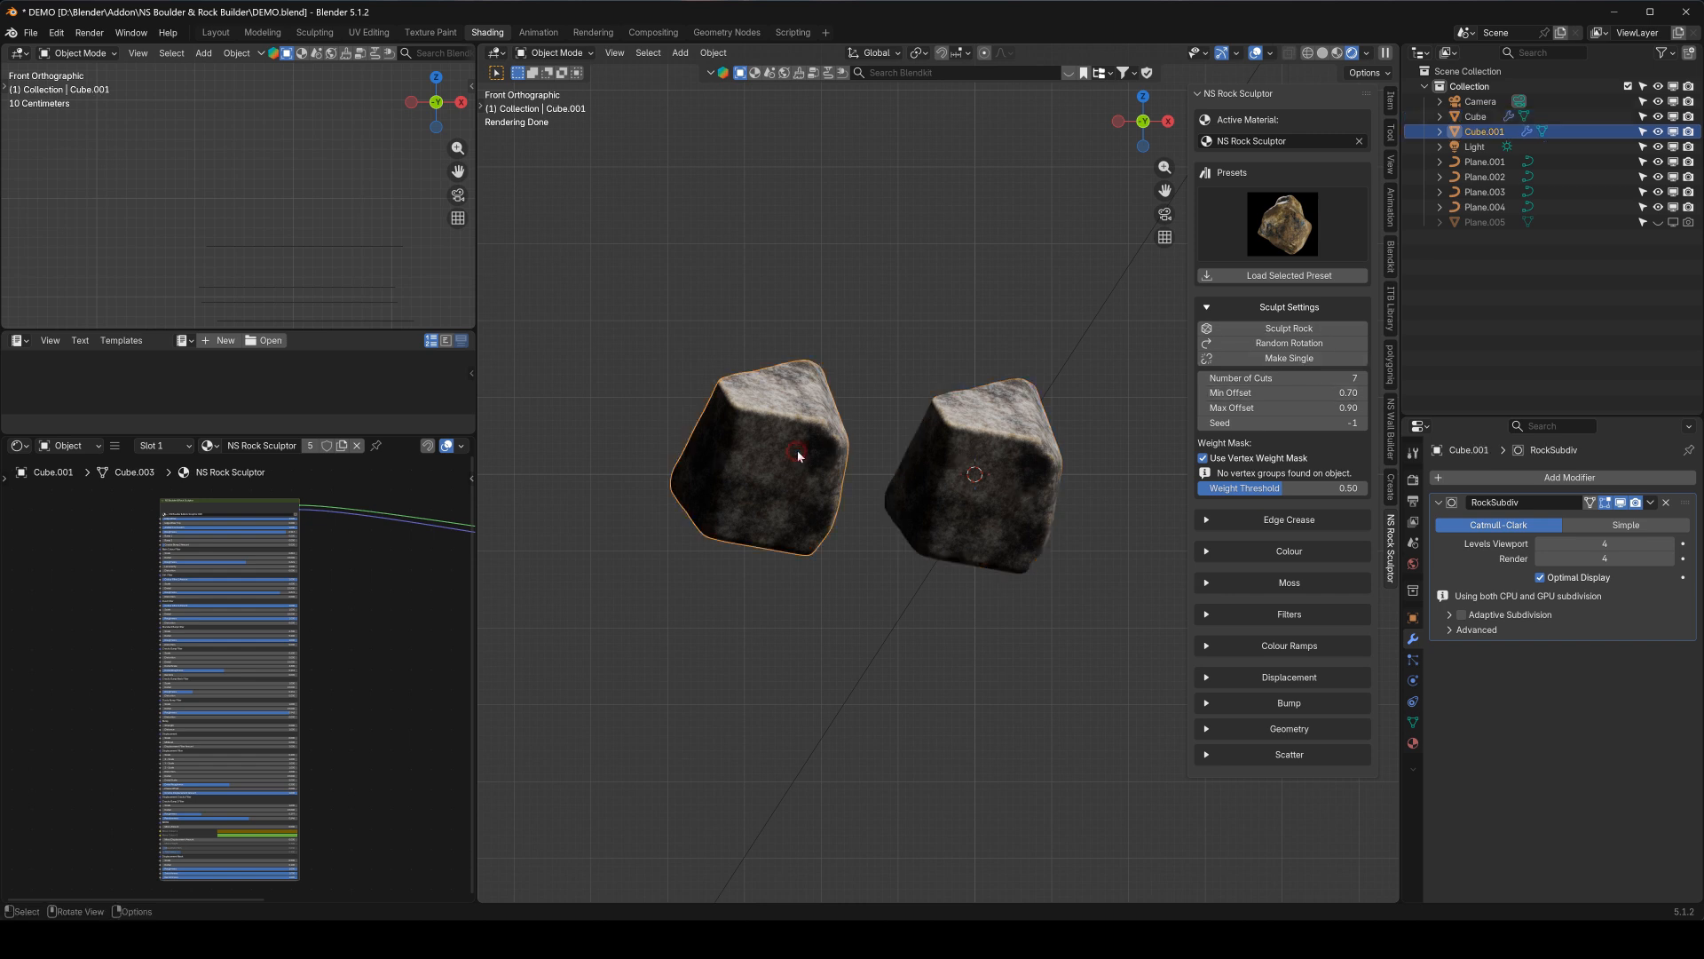
left_click(968, 456)
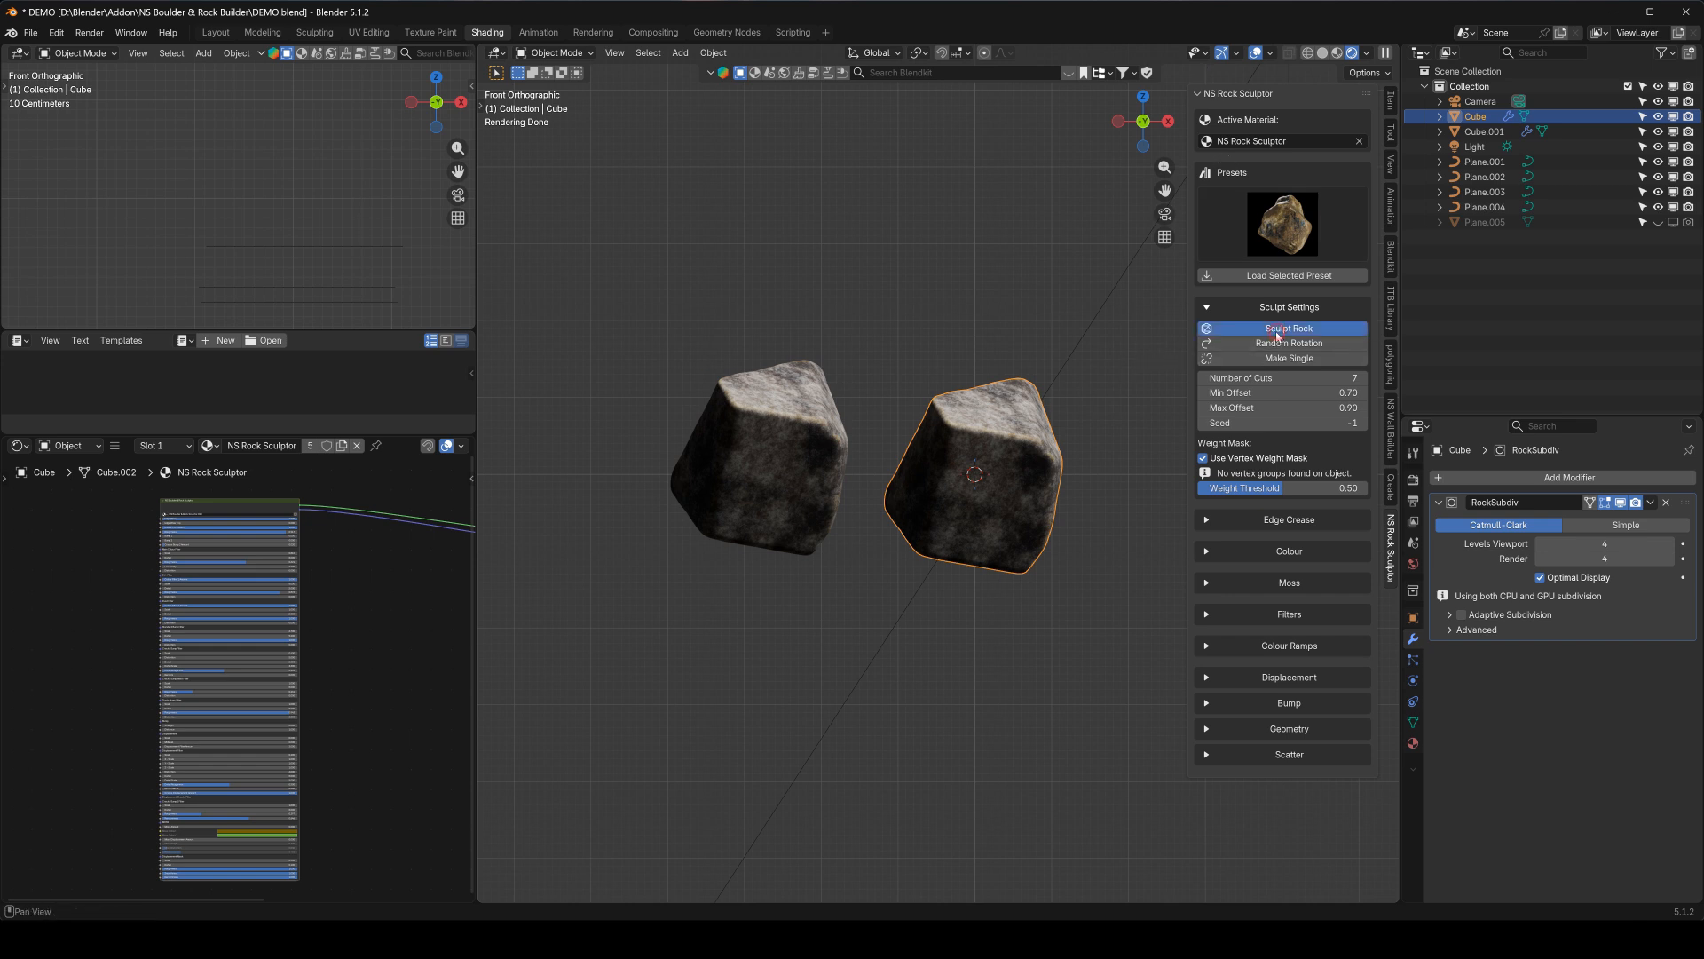
mouse_move(992, 487)
middle_mouse_down()
mouse_move(932, 438)
mouse_move(757, 494)
mouse_move(887, 479)
mouse_move(982, 428)
middle_mouse_up()
key("KP_1")
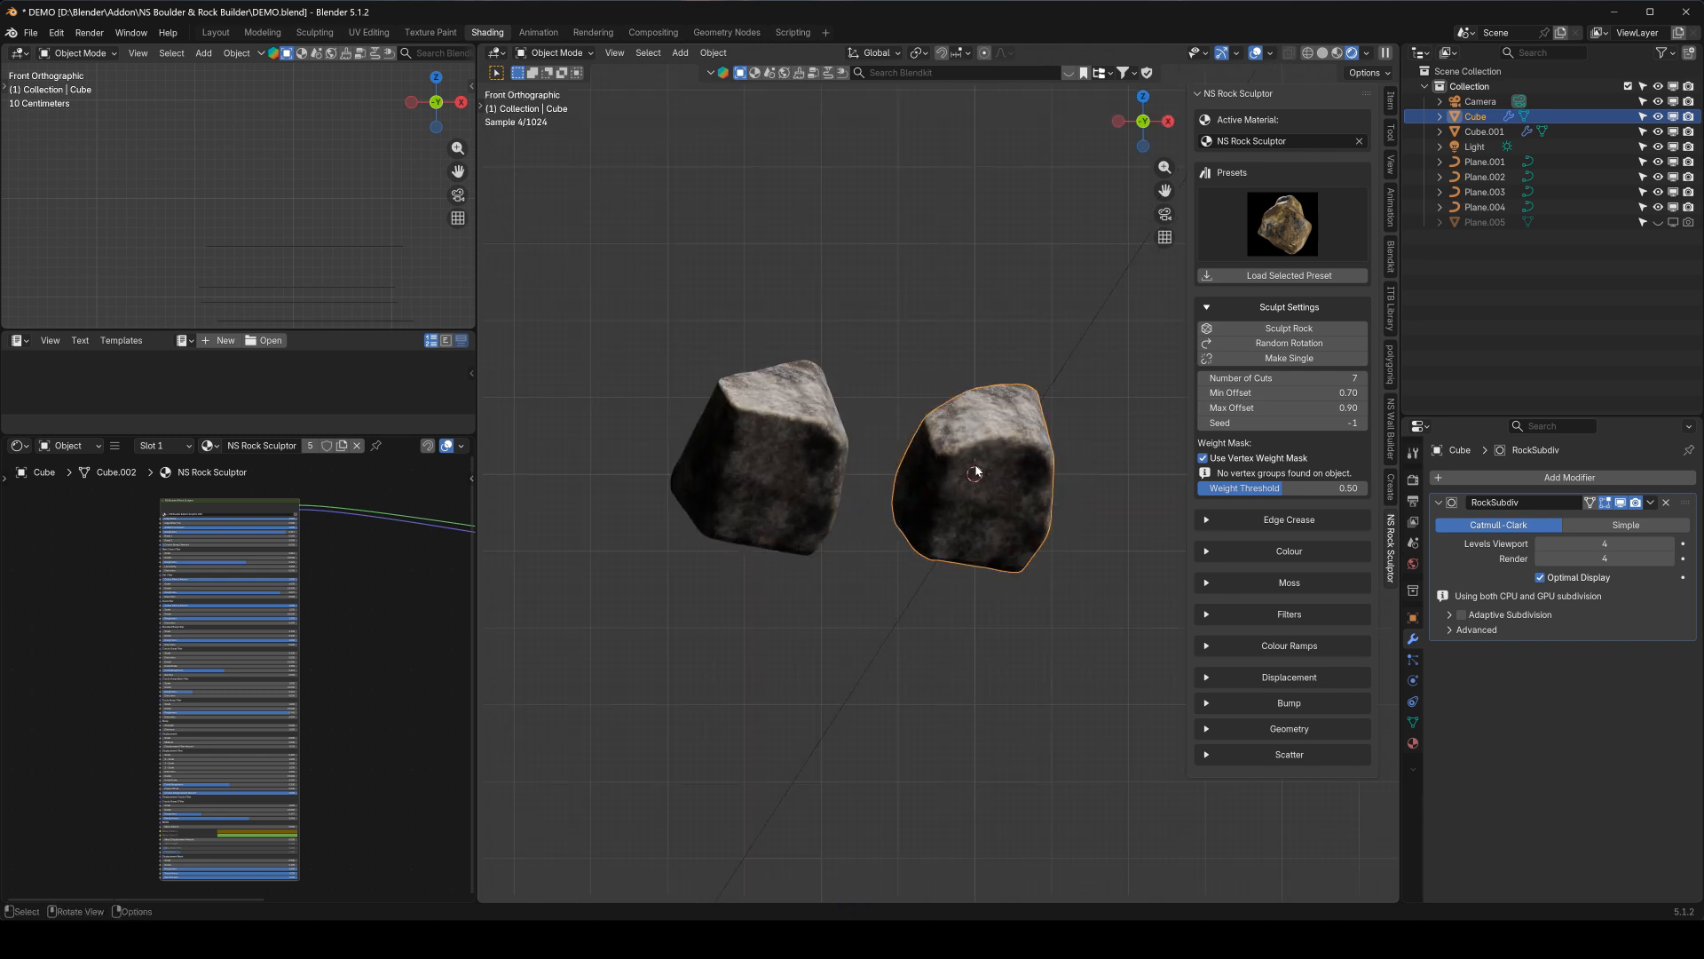
Set Colour 1 of the shared rock material to a pale peach, #EBCDBB
scroll(965, 467, "up", 2)
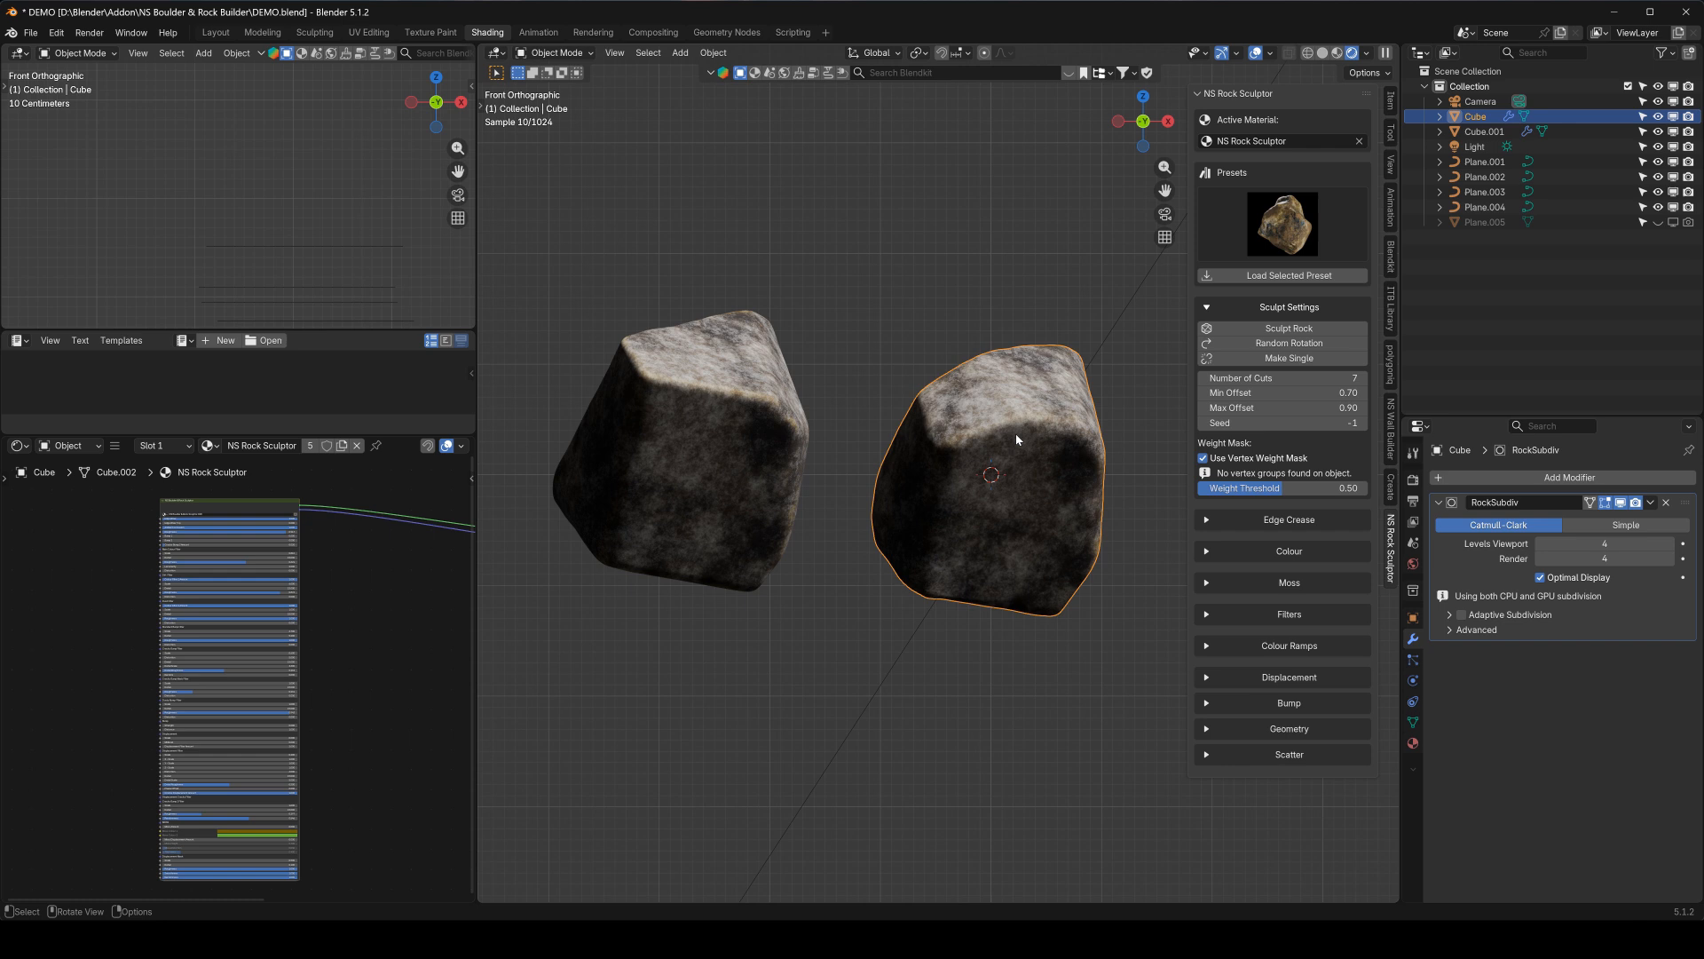
left_click(1212, 550)
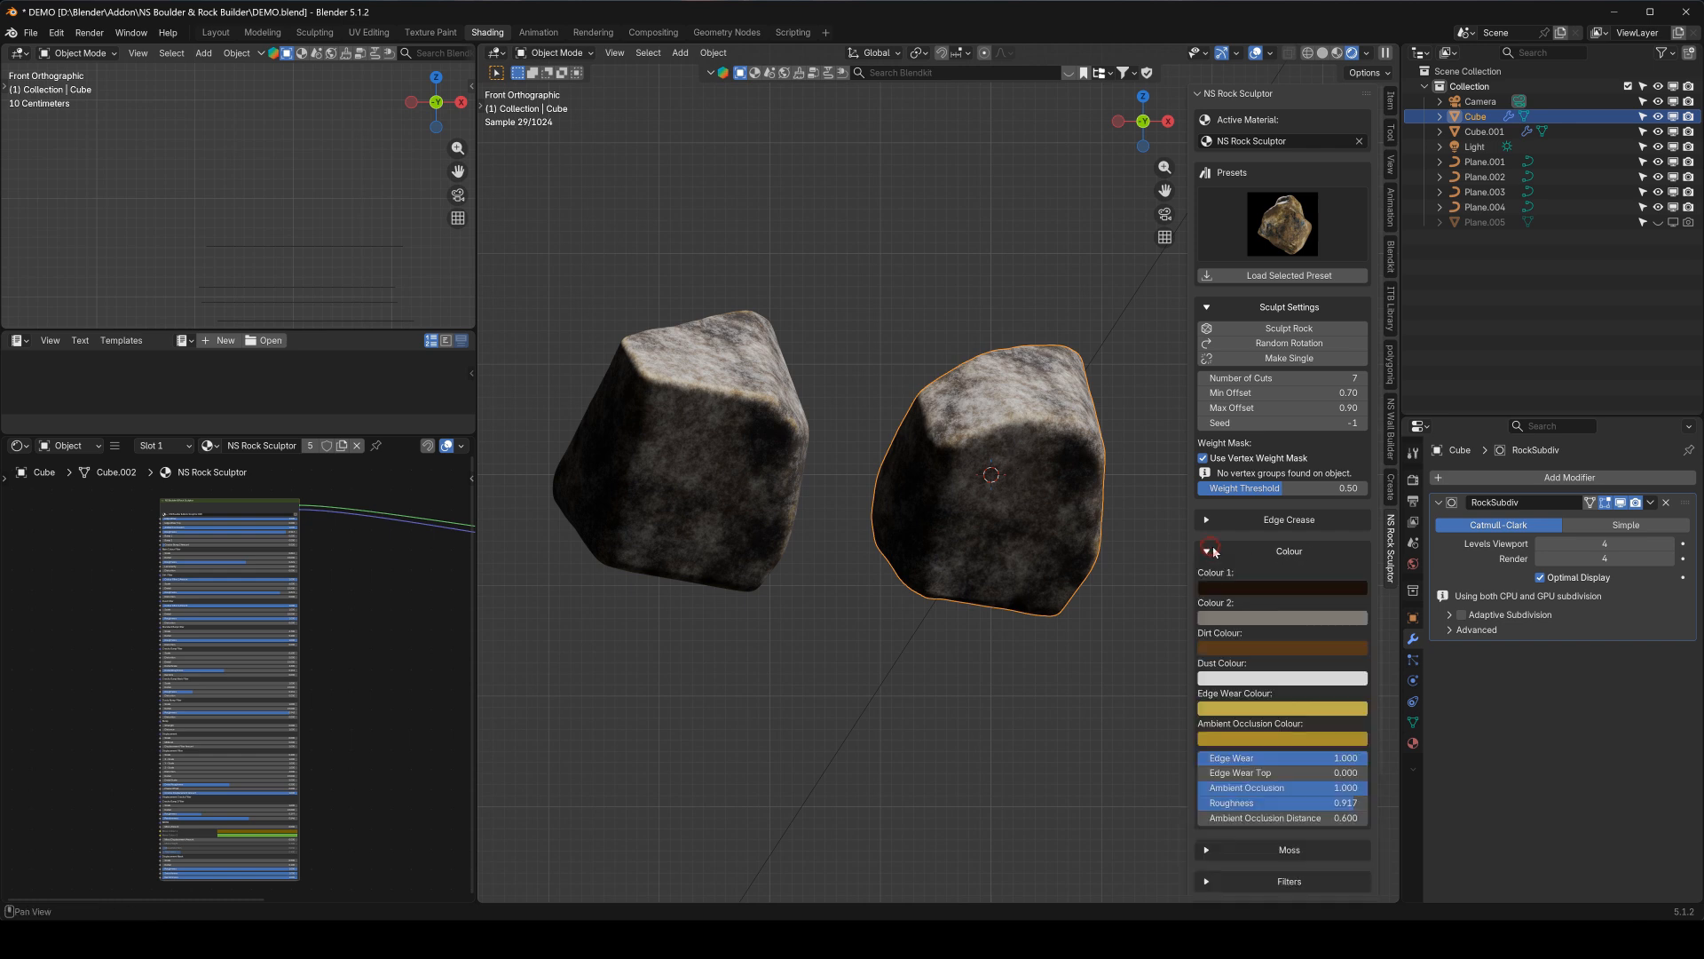
left_click(1248, 587)
left_click(1272, 364)
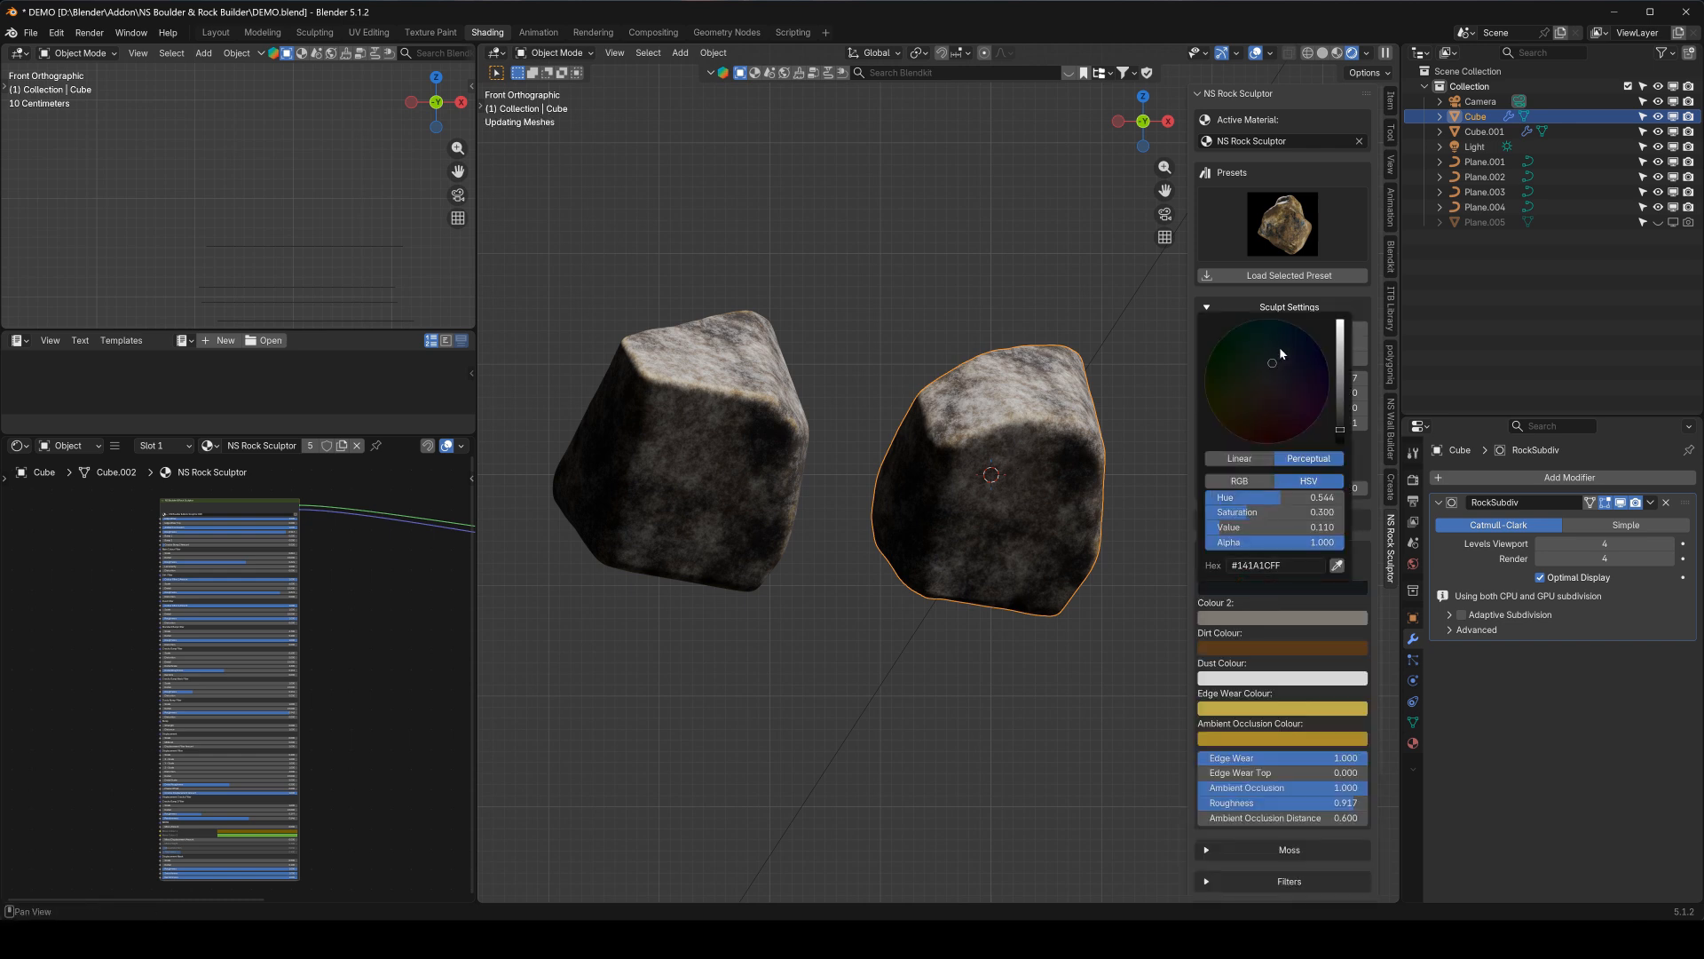
left_click(1339, 334)
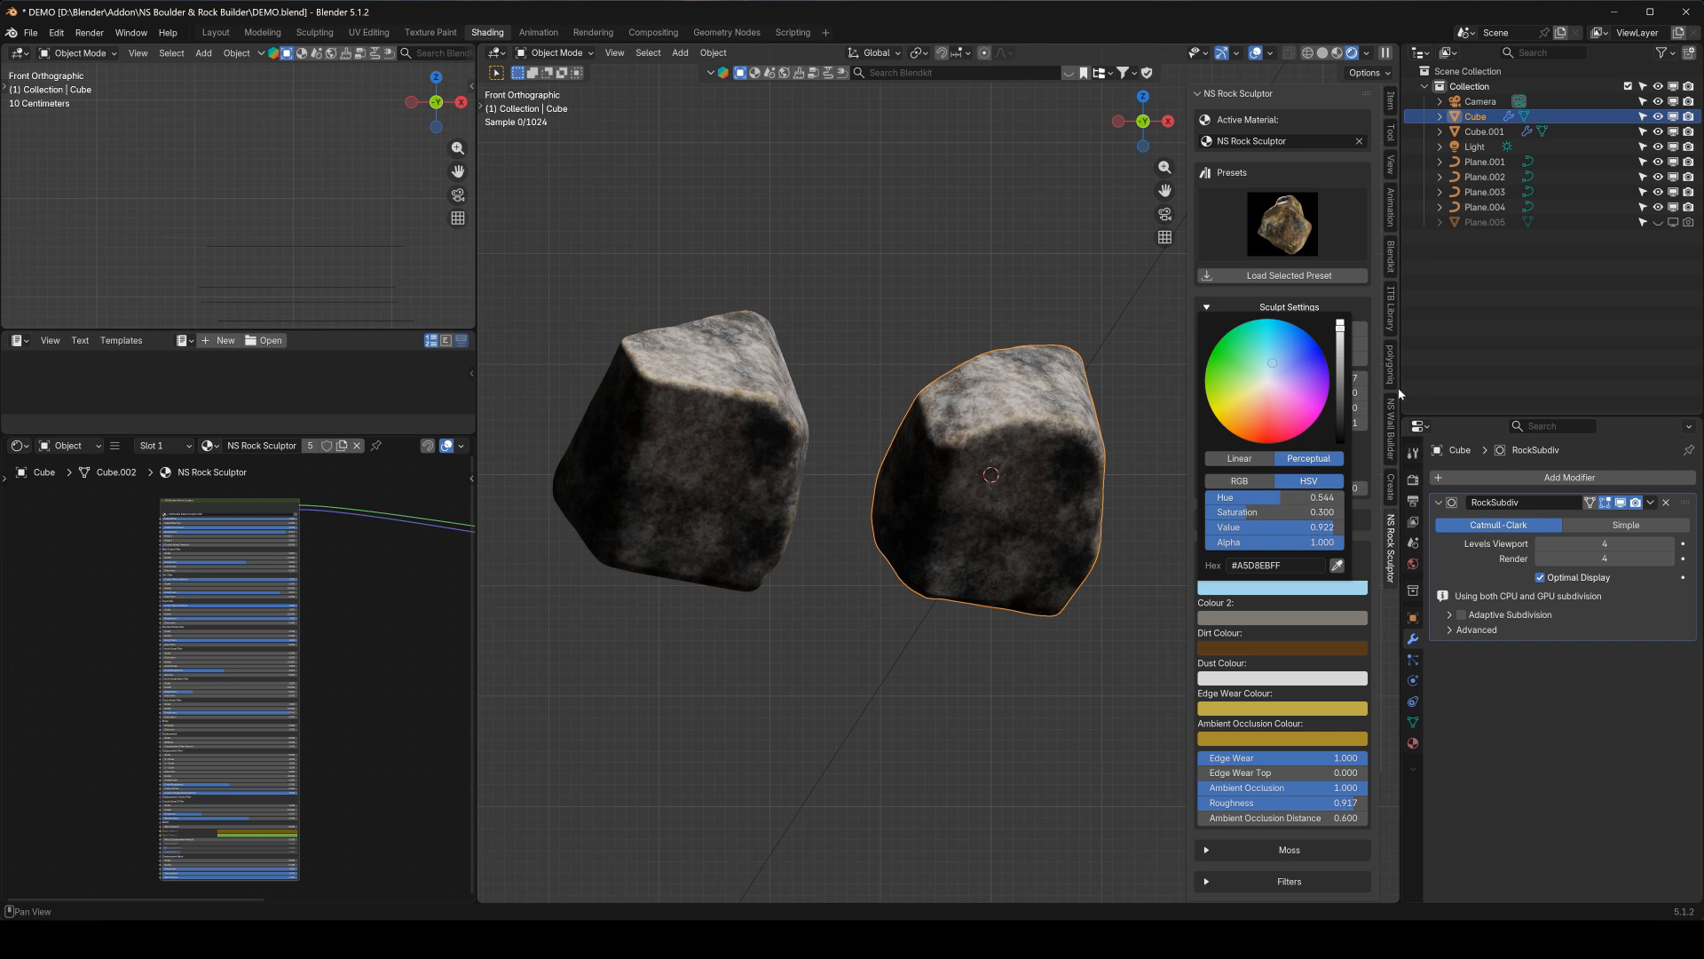
left_click(1260, 381)
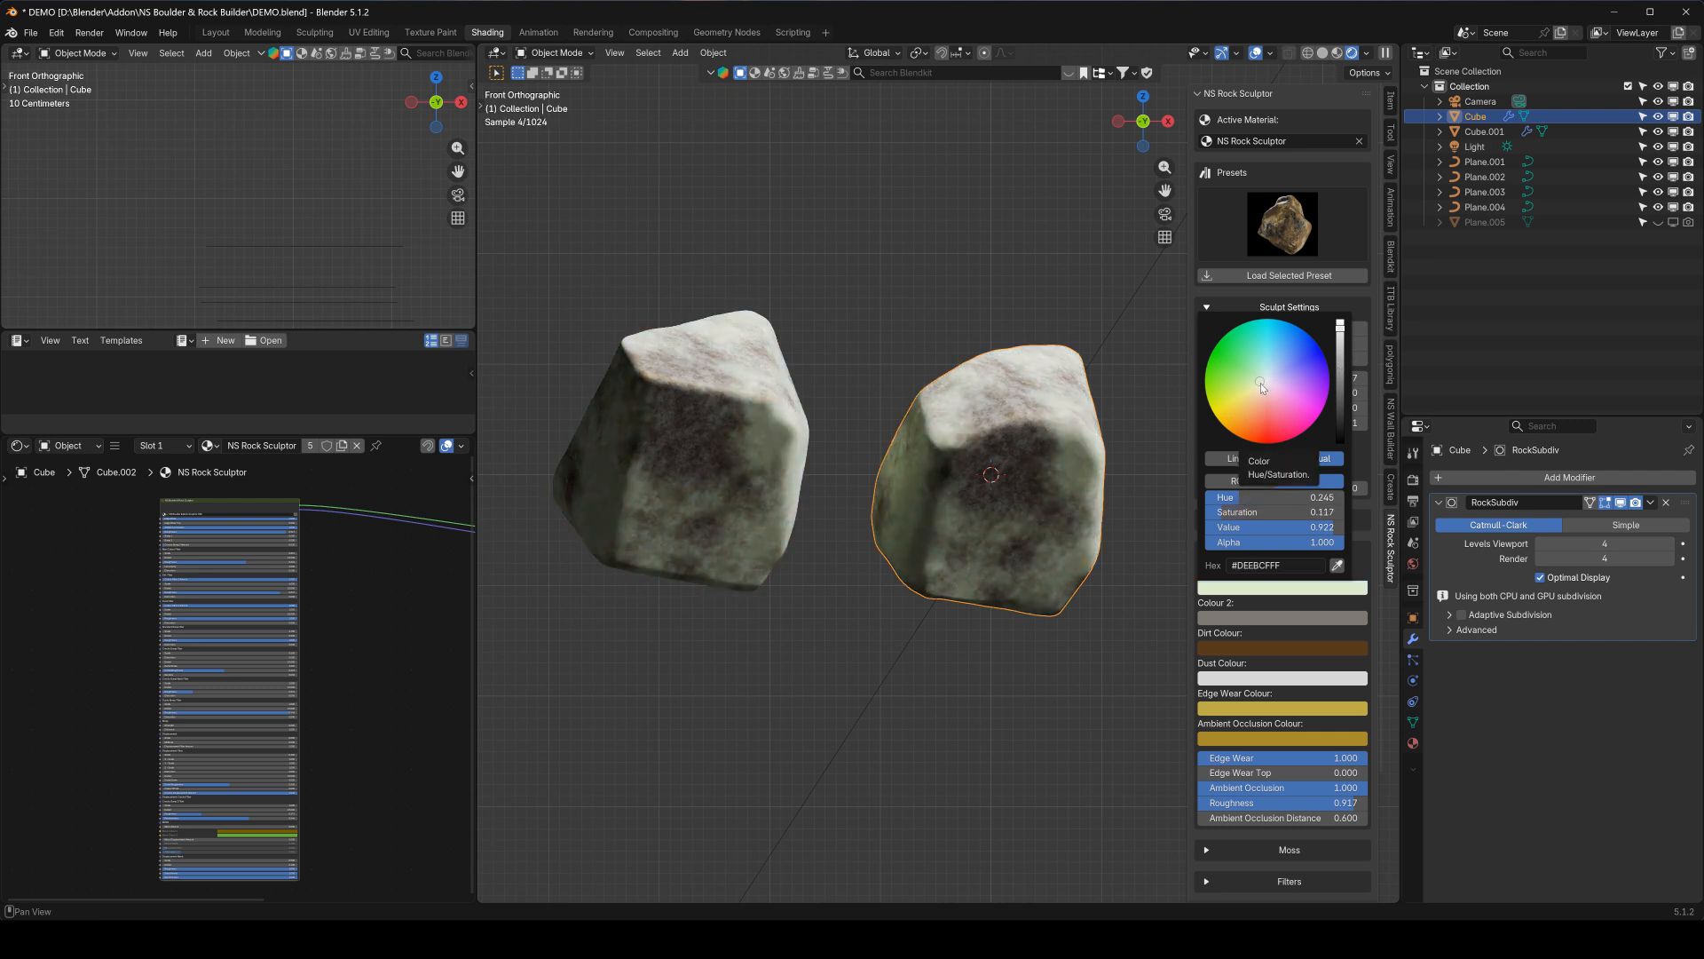
left_click(1262, 392)
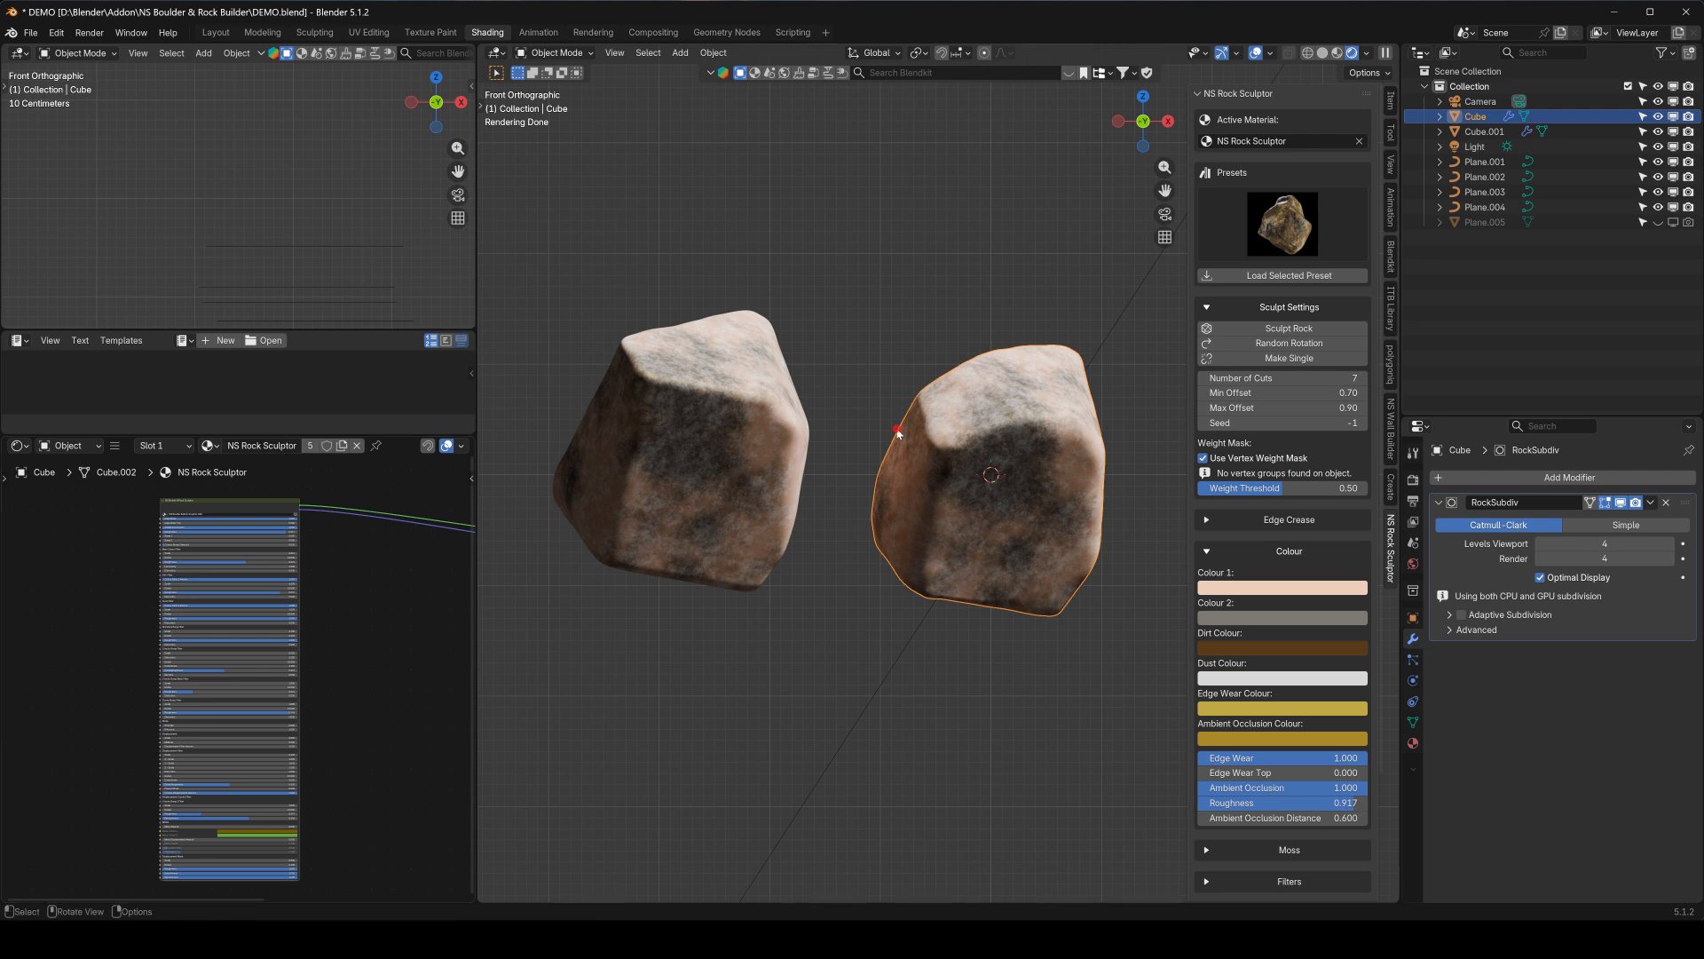
Check the shared material by selecting each rock in turn, and make the original rock single-user
left_click(765, 430)
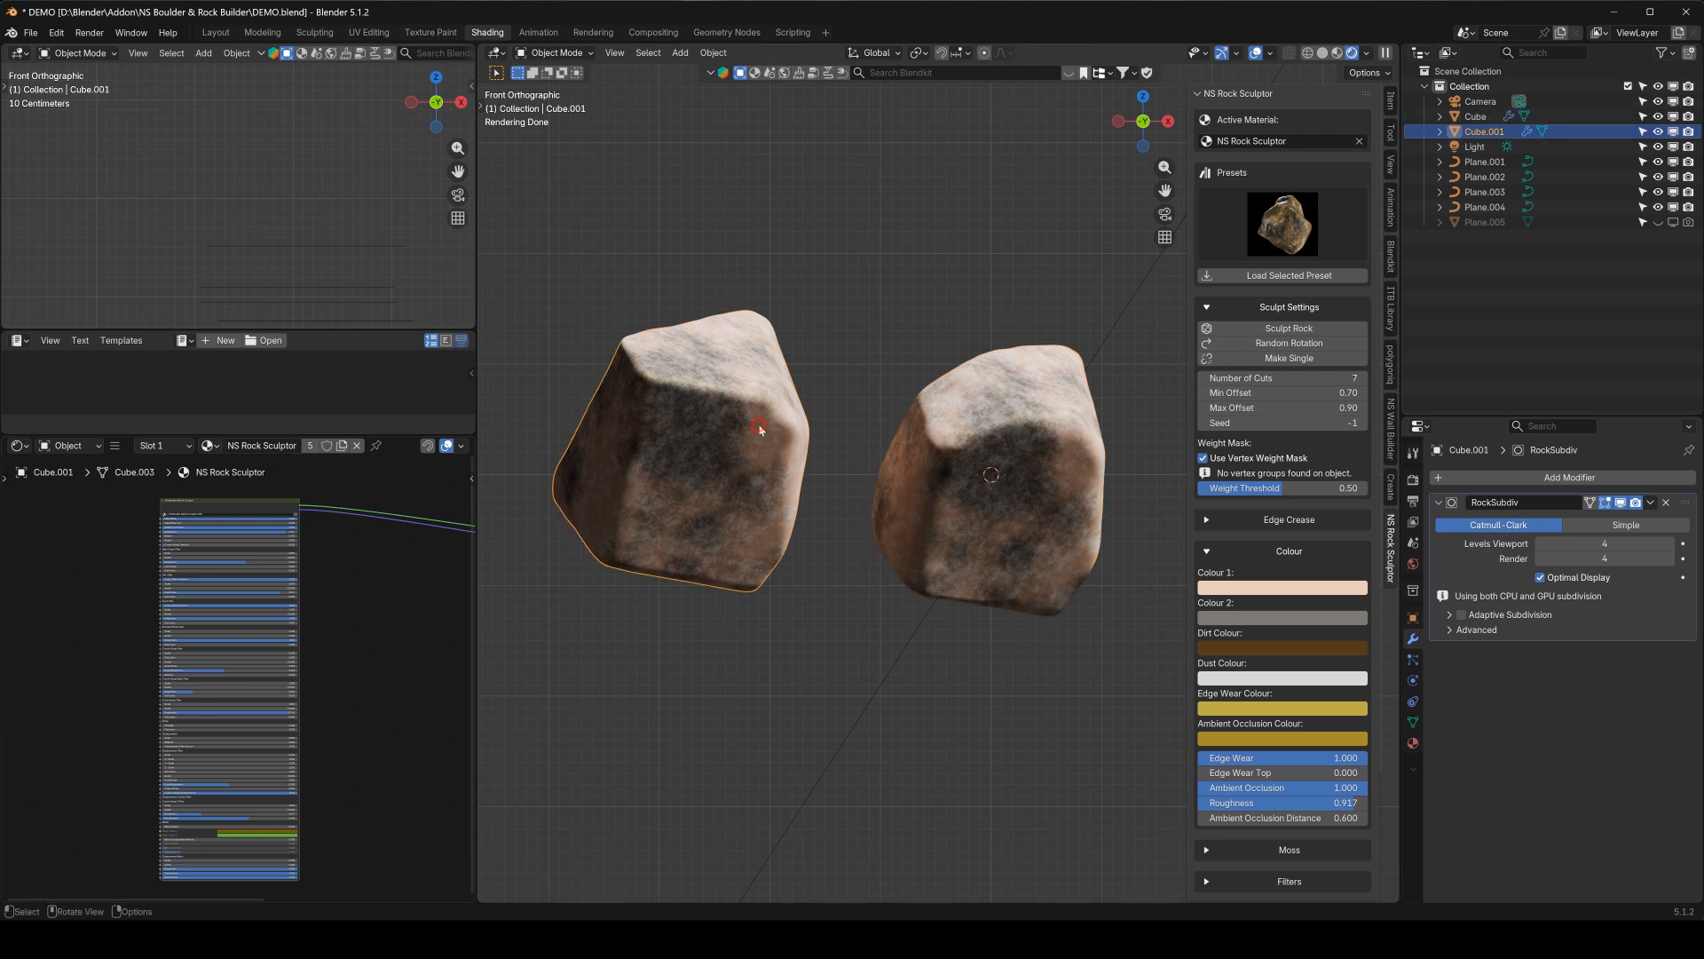
left_click(992, 464)
left_click(703, 422)
left_click(986, 417)
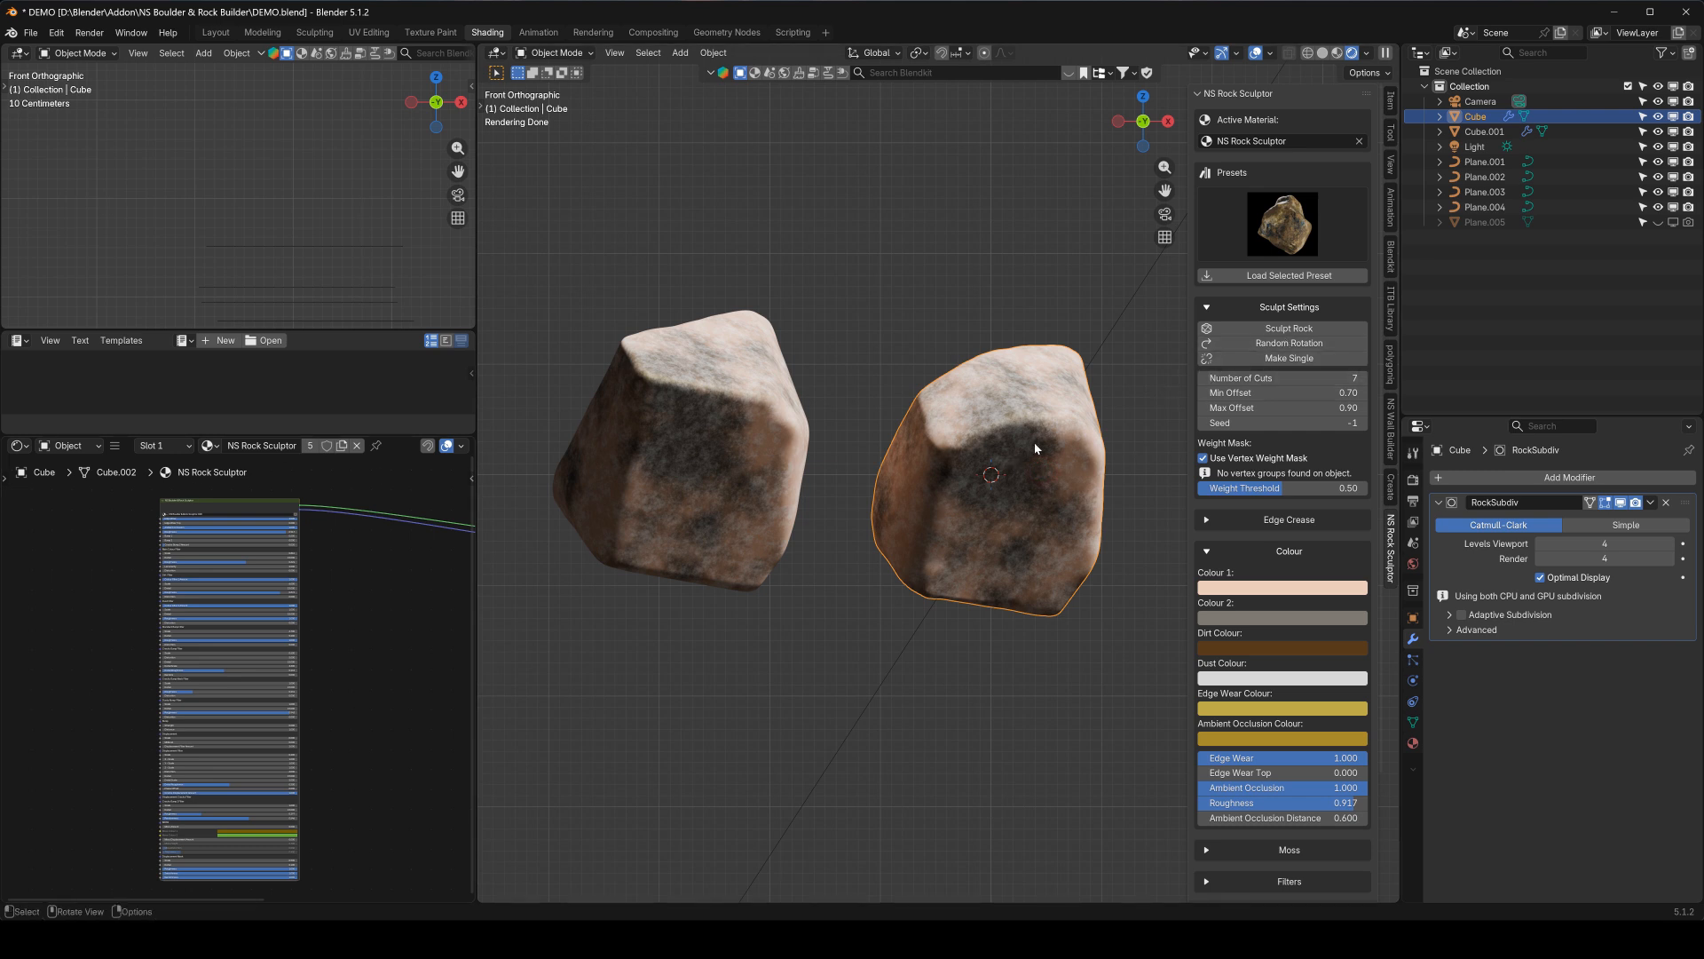
left_click(1275, 359)
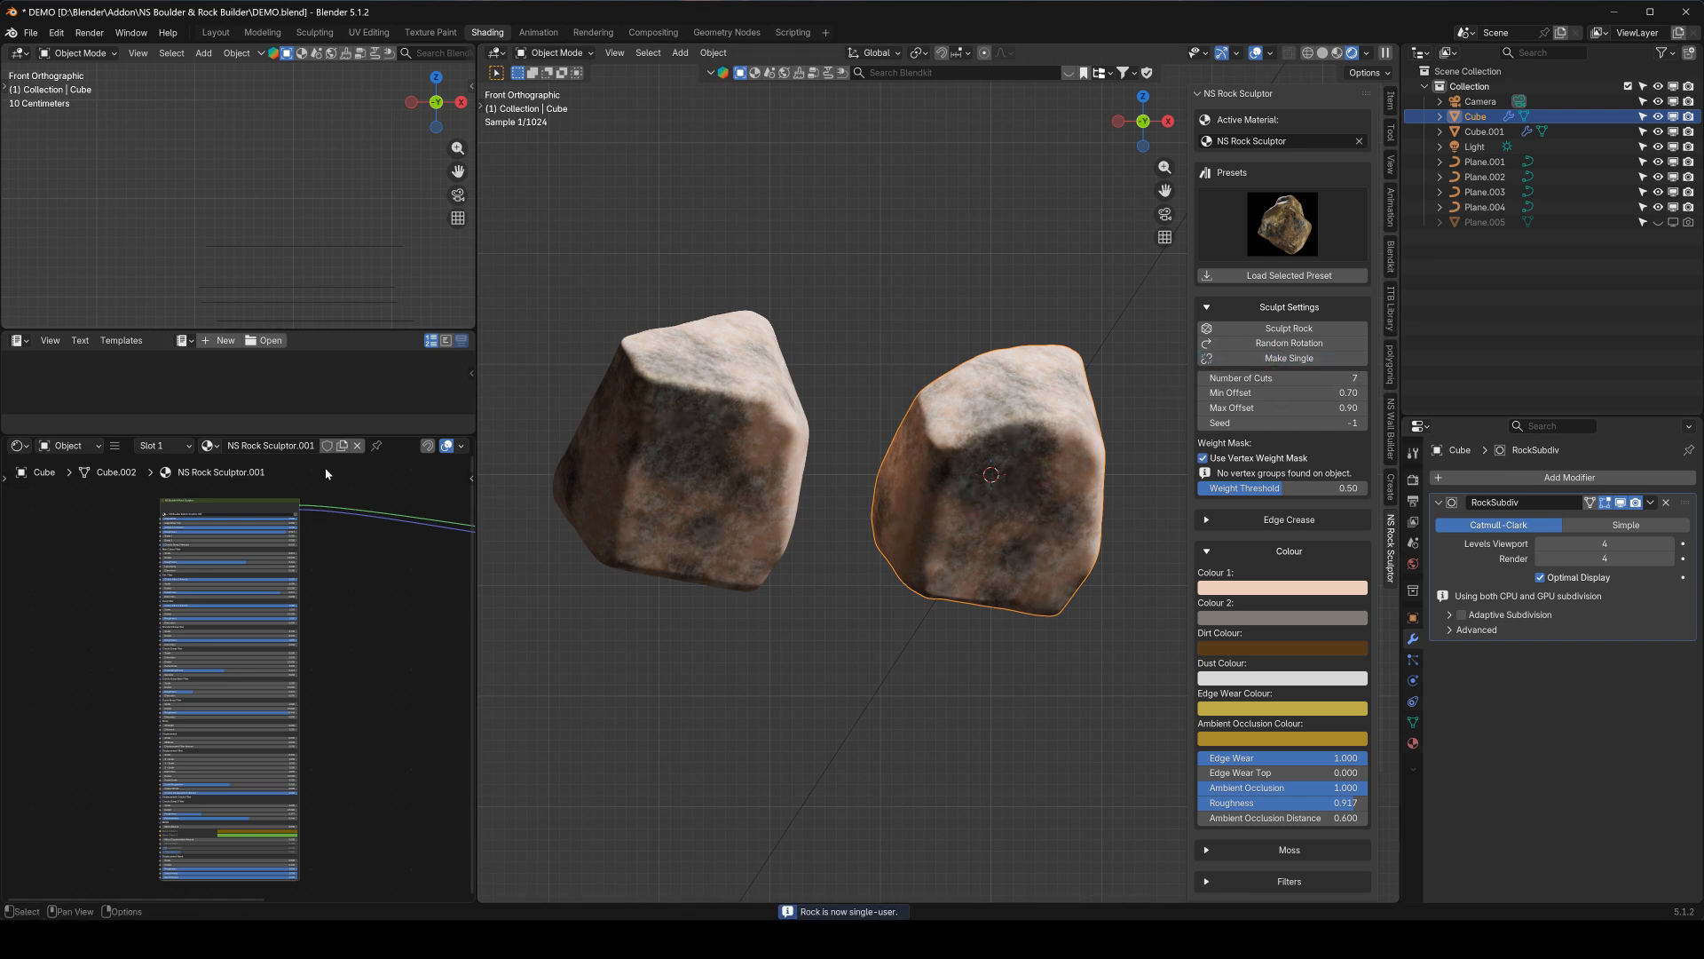
Try a bright red Colour 1 with the NS Rock Sculptor material, undo it, and check each rock's assigned material
left_click(1248, 587)
left_click(1327, 390)
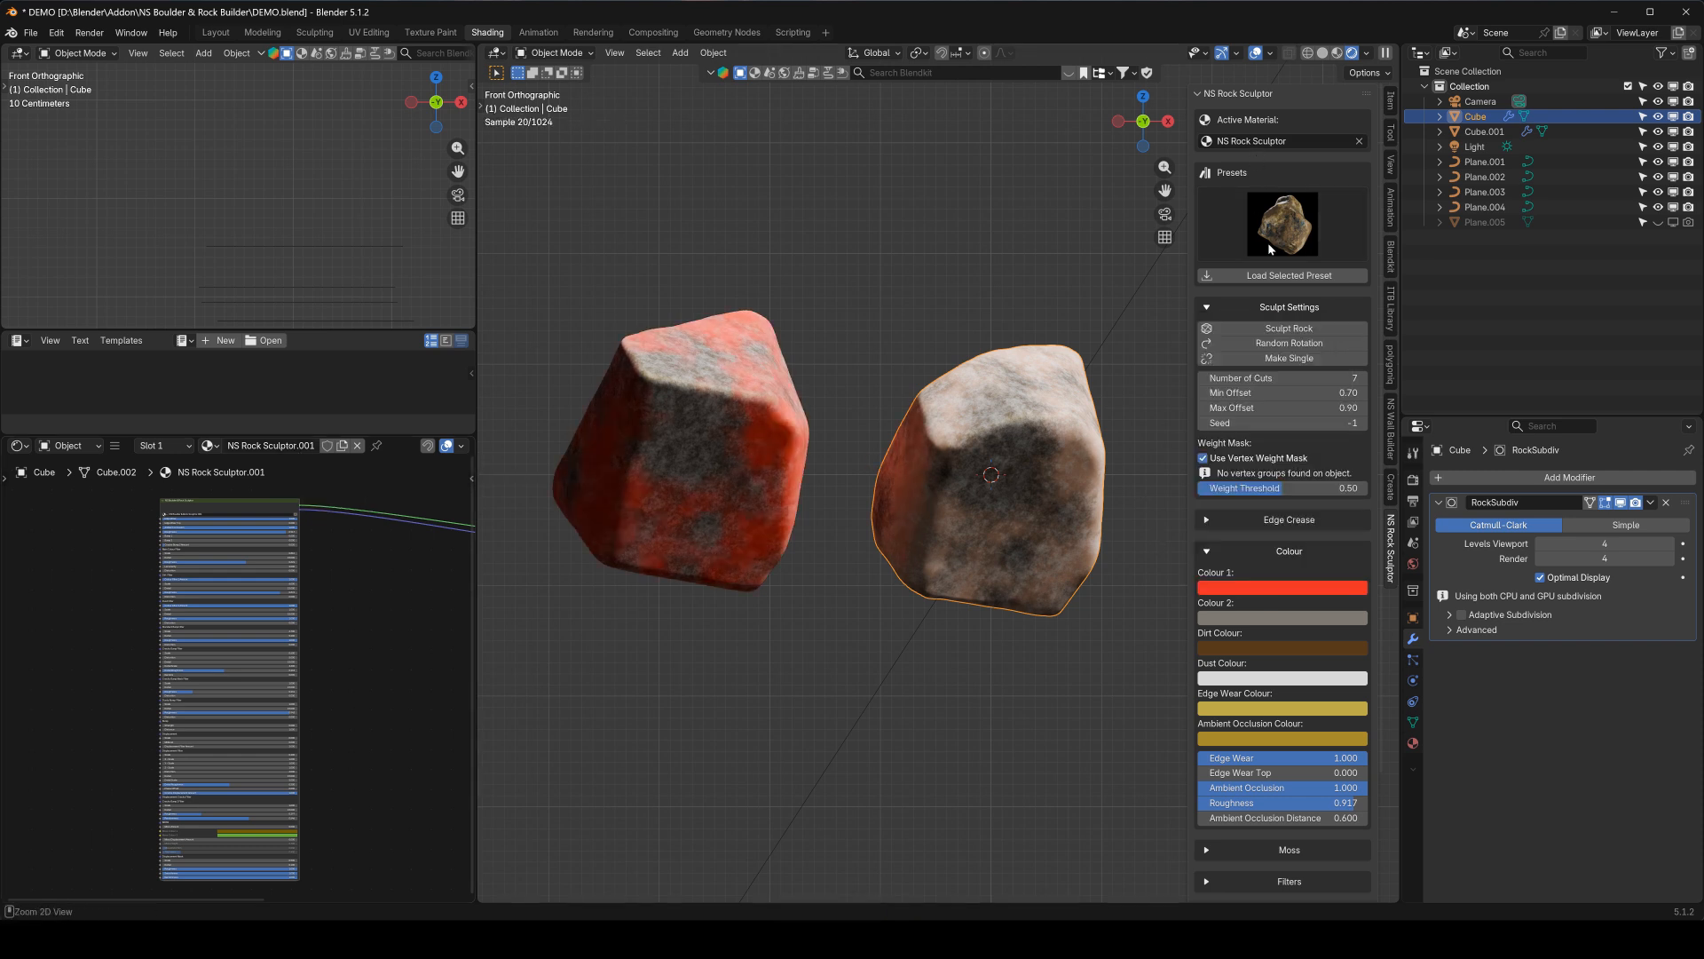
key("ctrl+z")
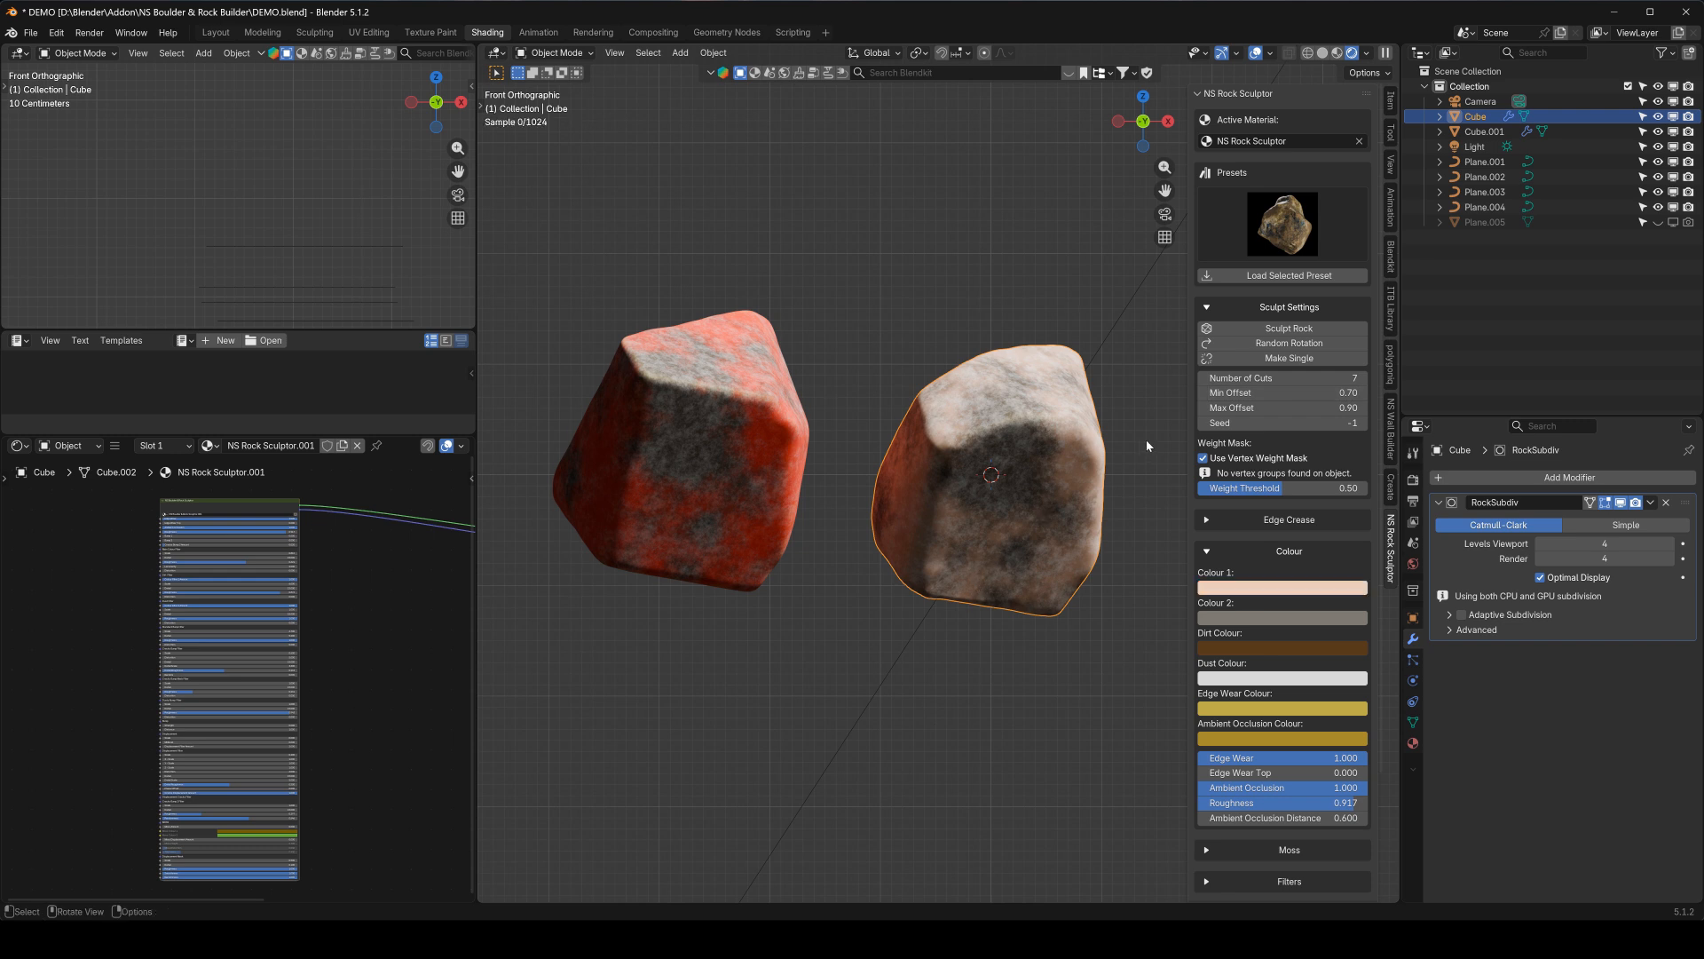
left_click(710, 438)
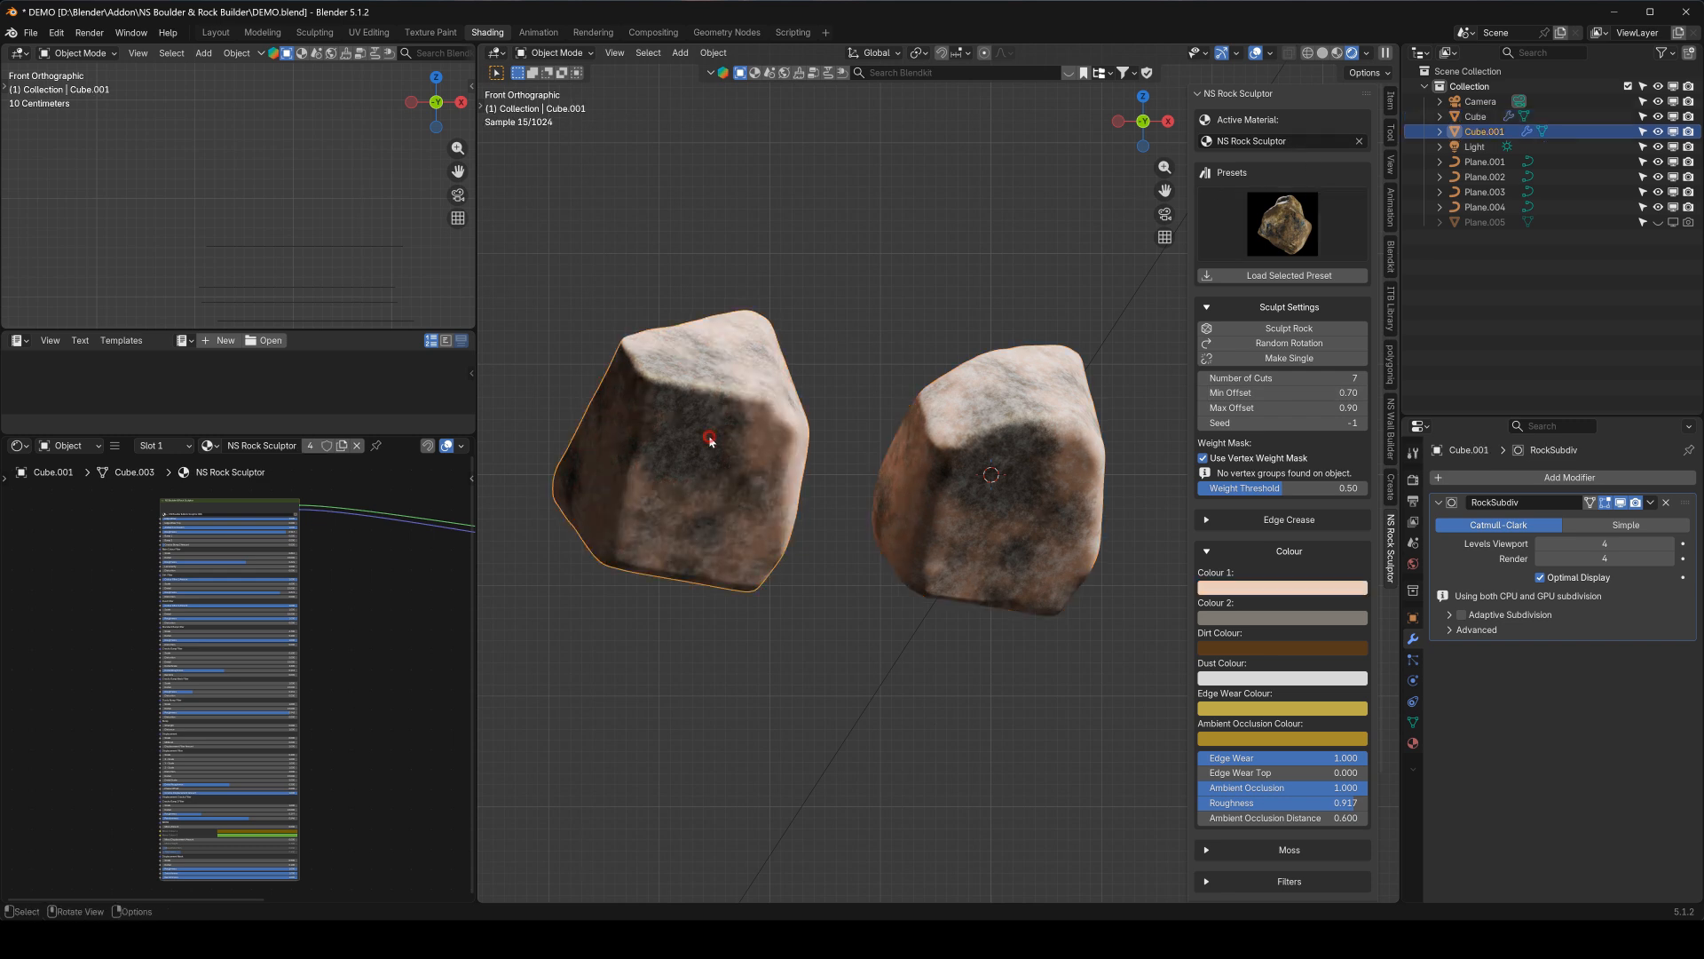
left_click(986, 526)
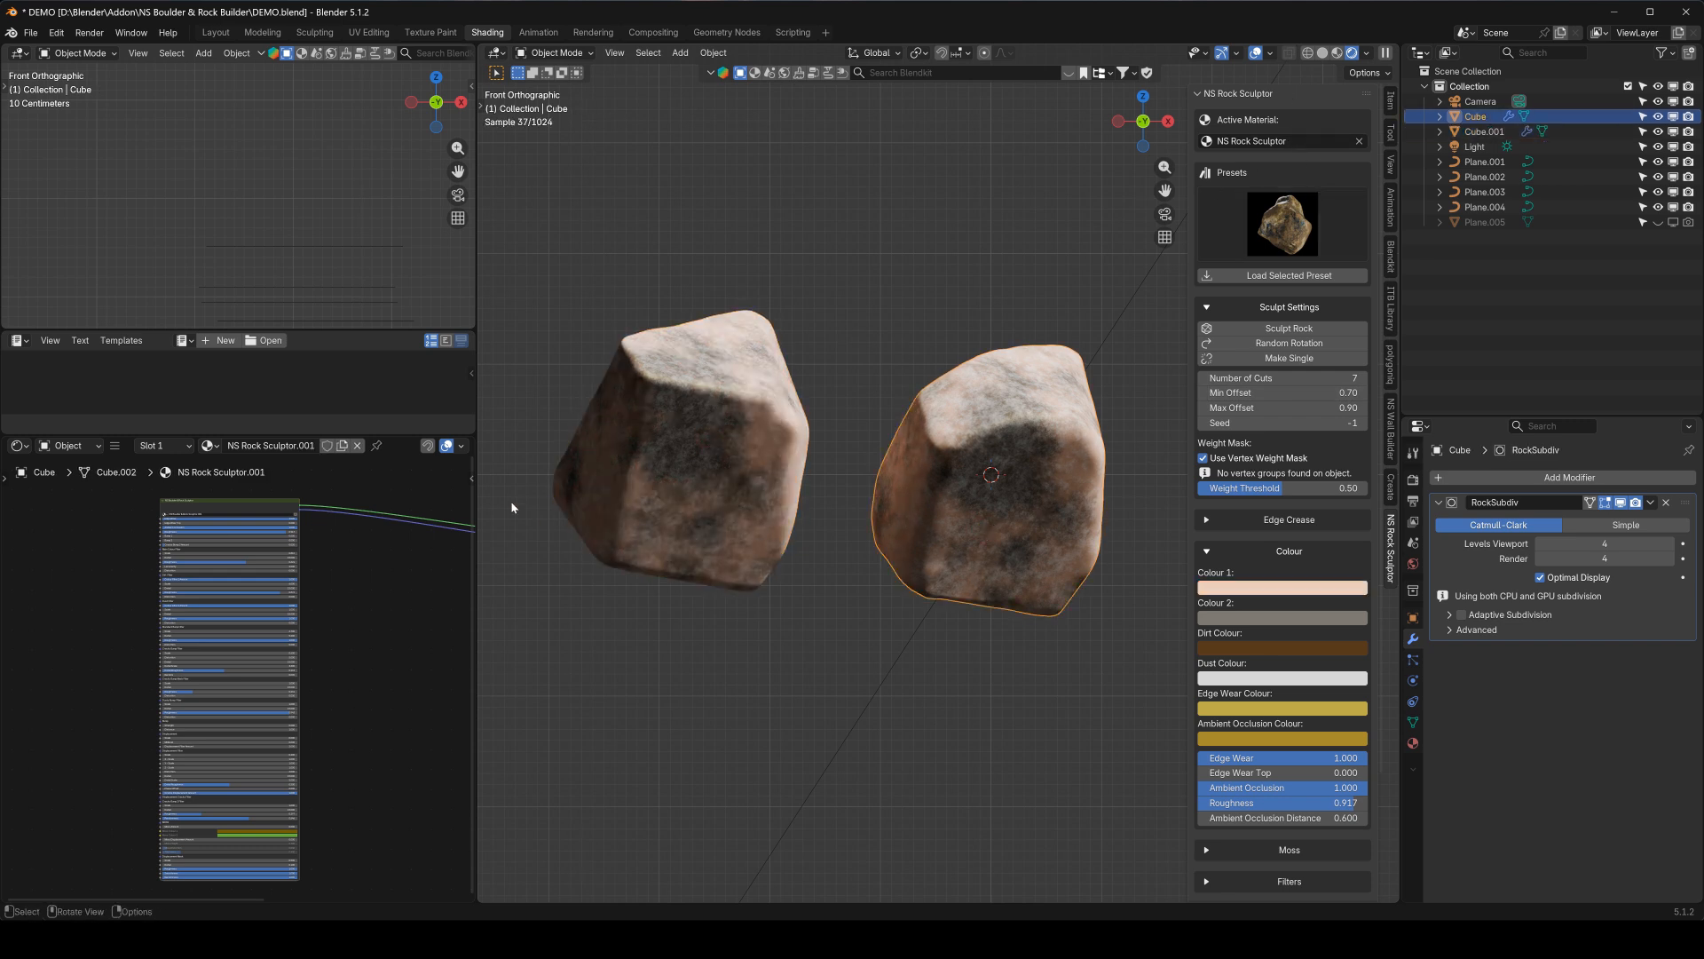
Choose NS Rock Sculptor.001 as the active material and set its Colour 1 to orange, #EB9527
left_click(1278, 142)
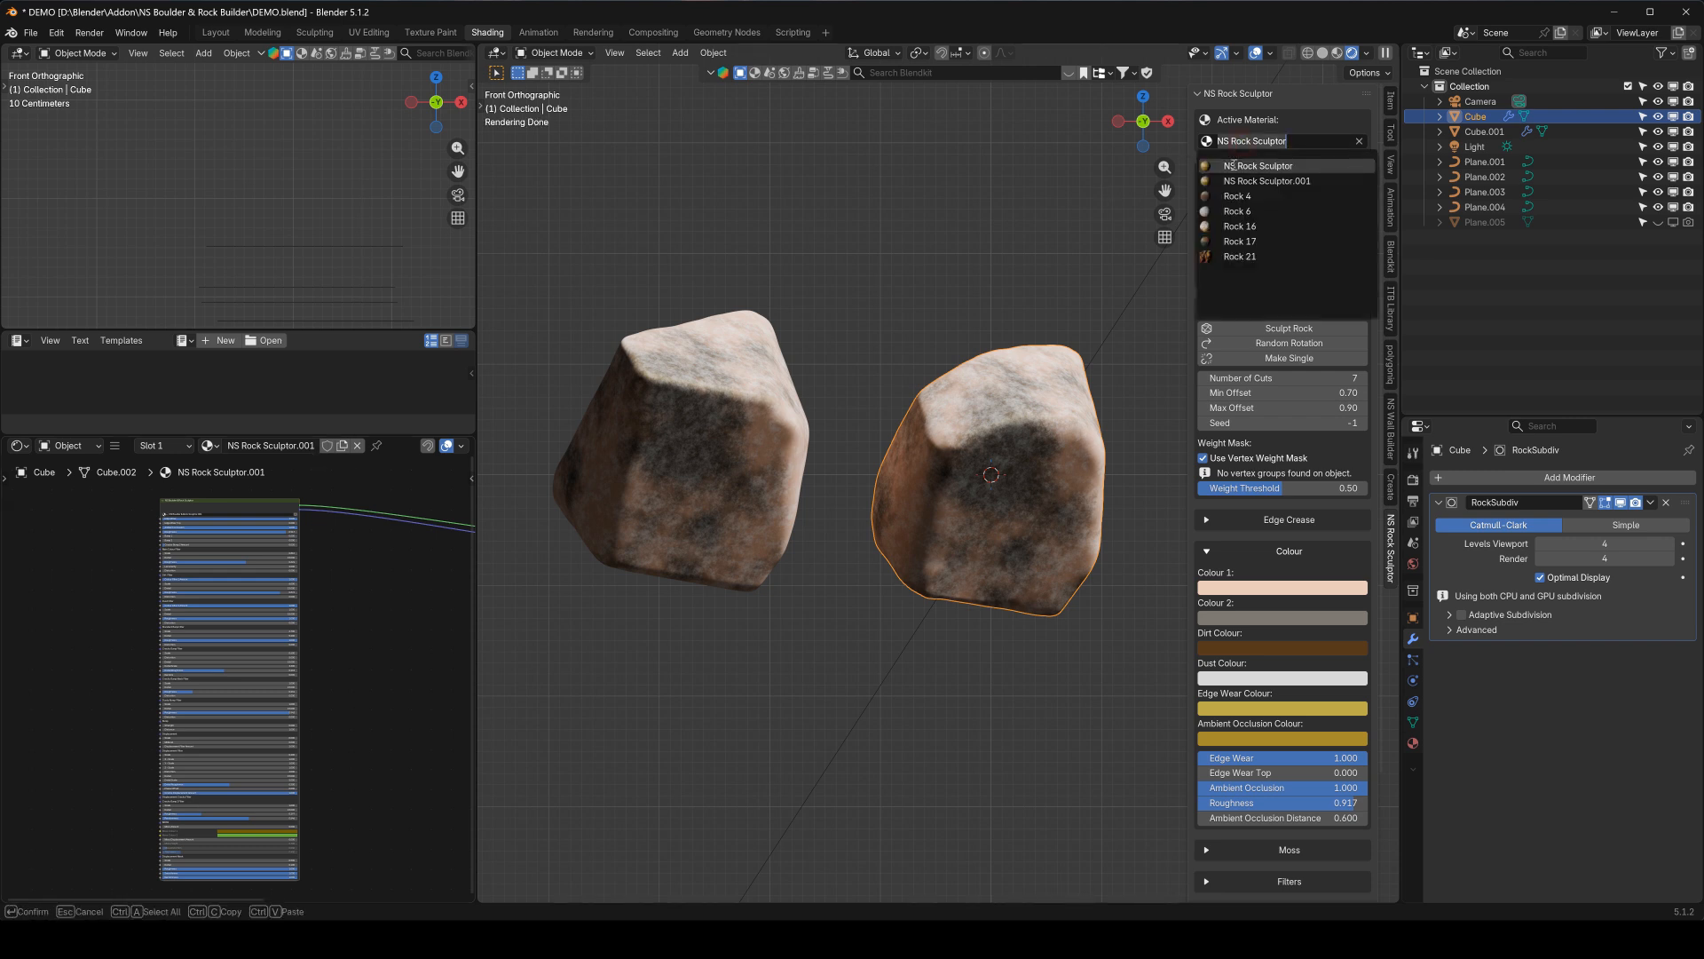
left_click(1261, 174)
left_click(1283, 587)
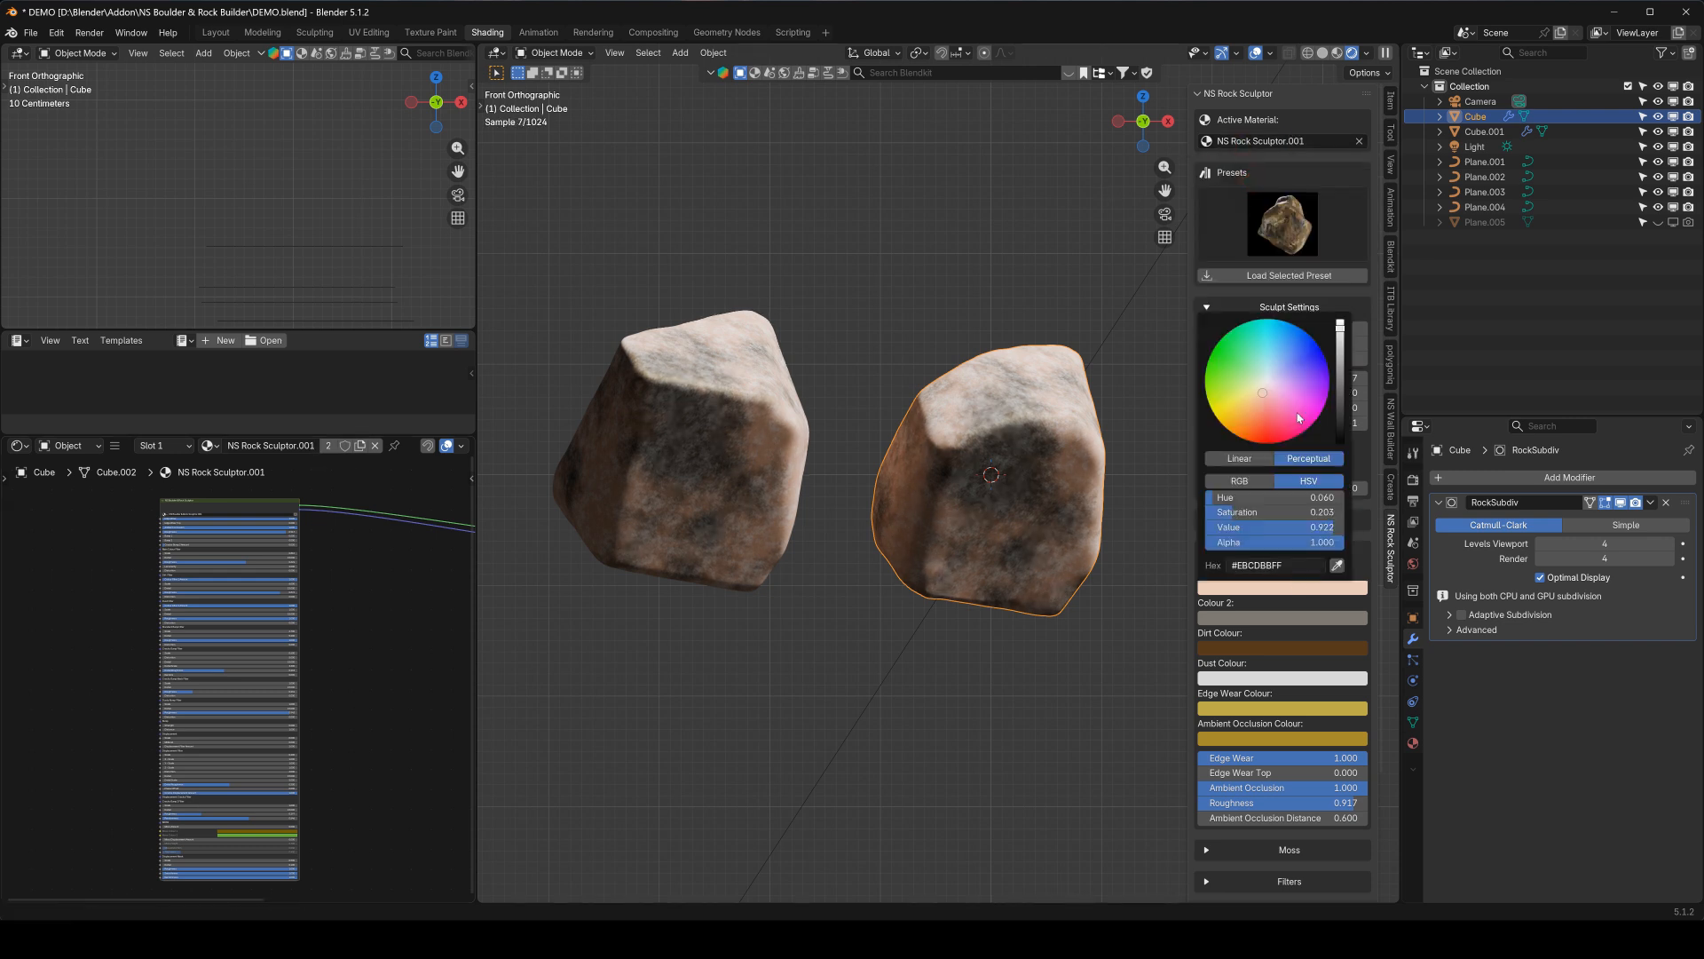
left_click(1267, 427)
left_click(1239, 424)
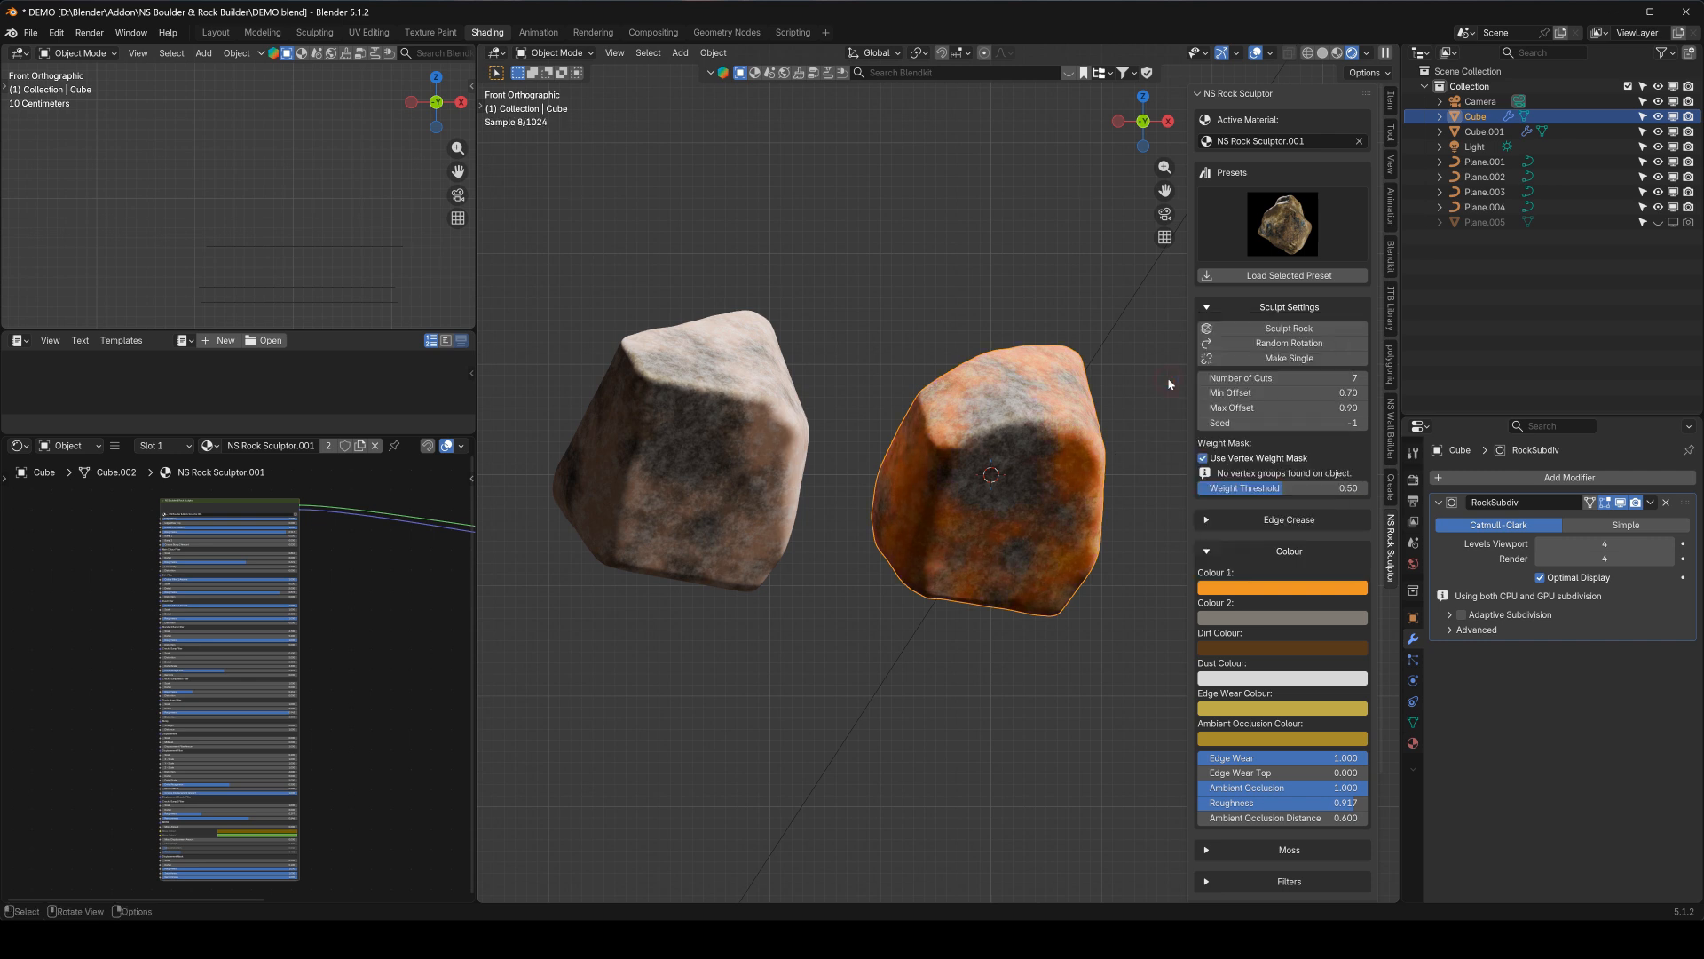
Examine the Displacement settings with the other sections collapsed, and return to the Sculpt Settings
left_click(1213, 307)
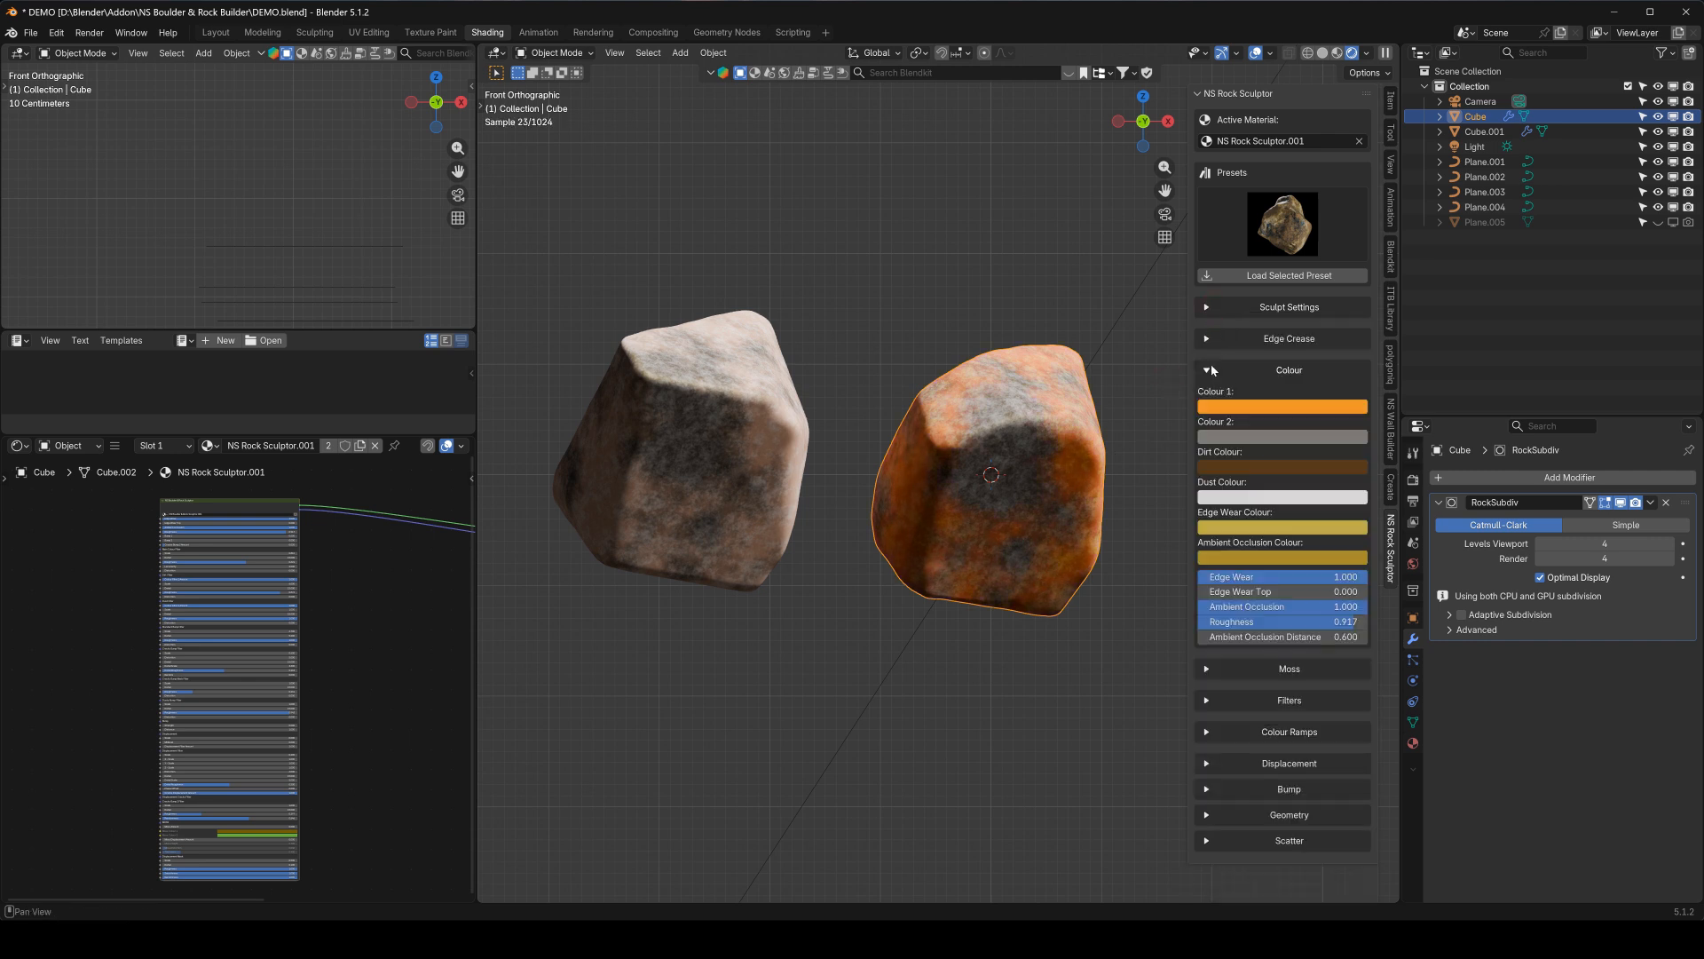
left_click(1209, 370)
left_click(1207, 497)
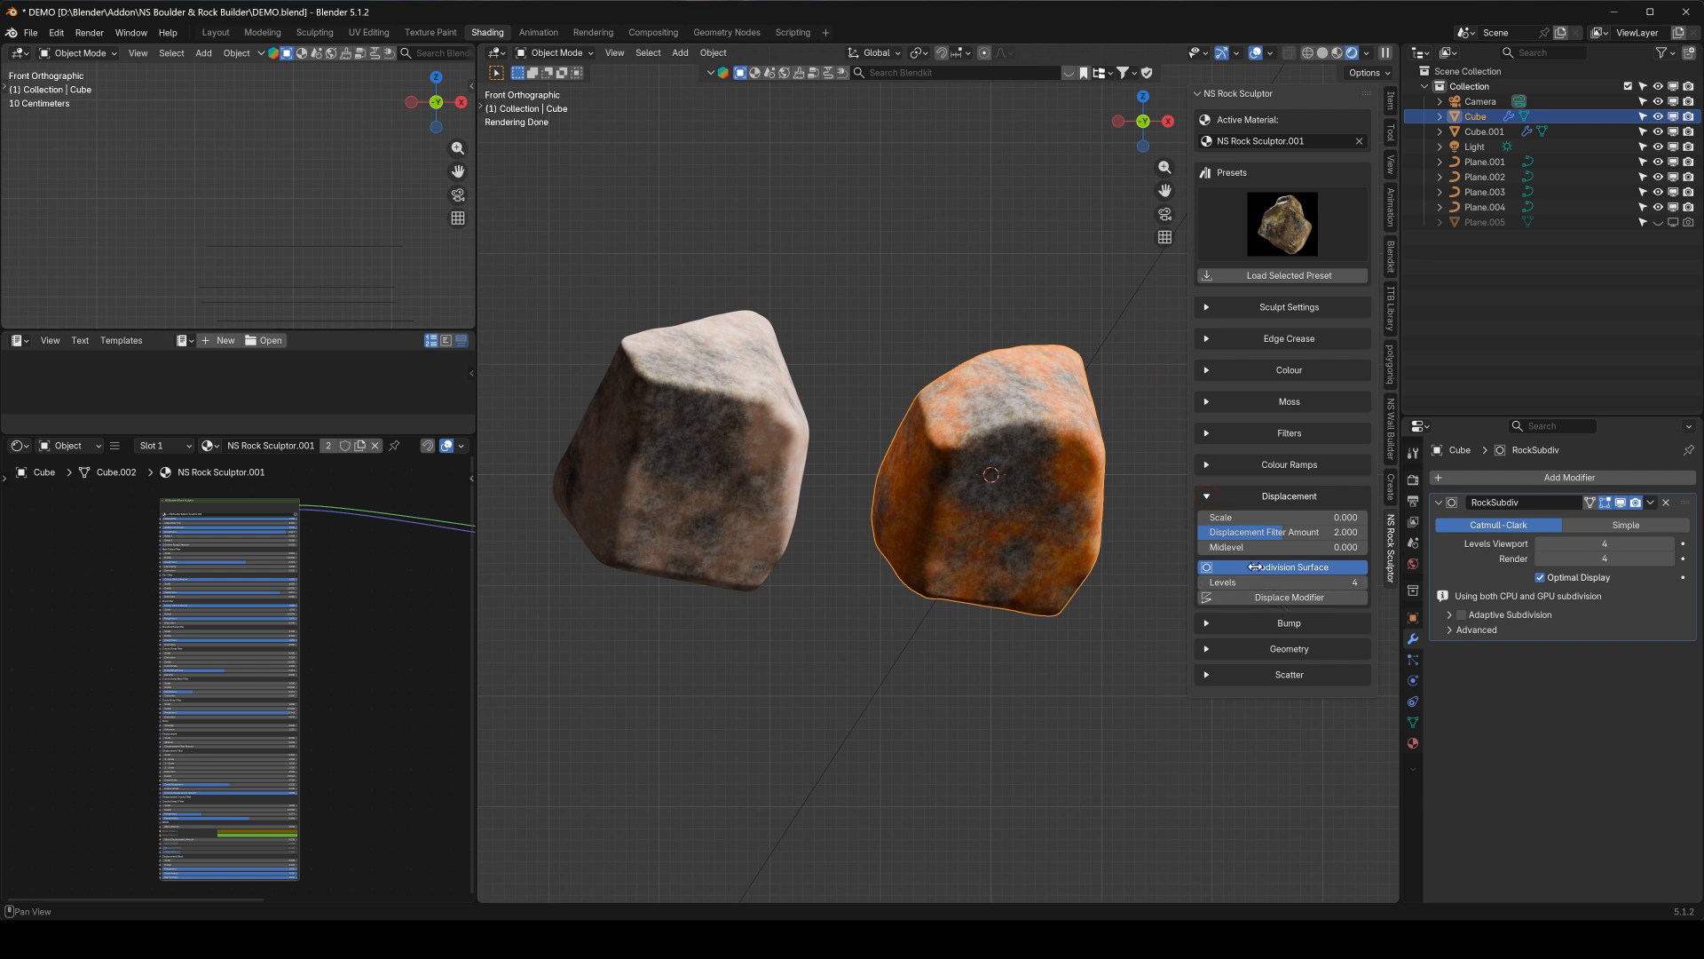
left_click(1213, 495)
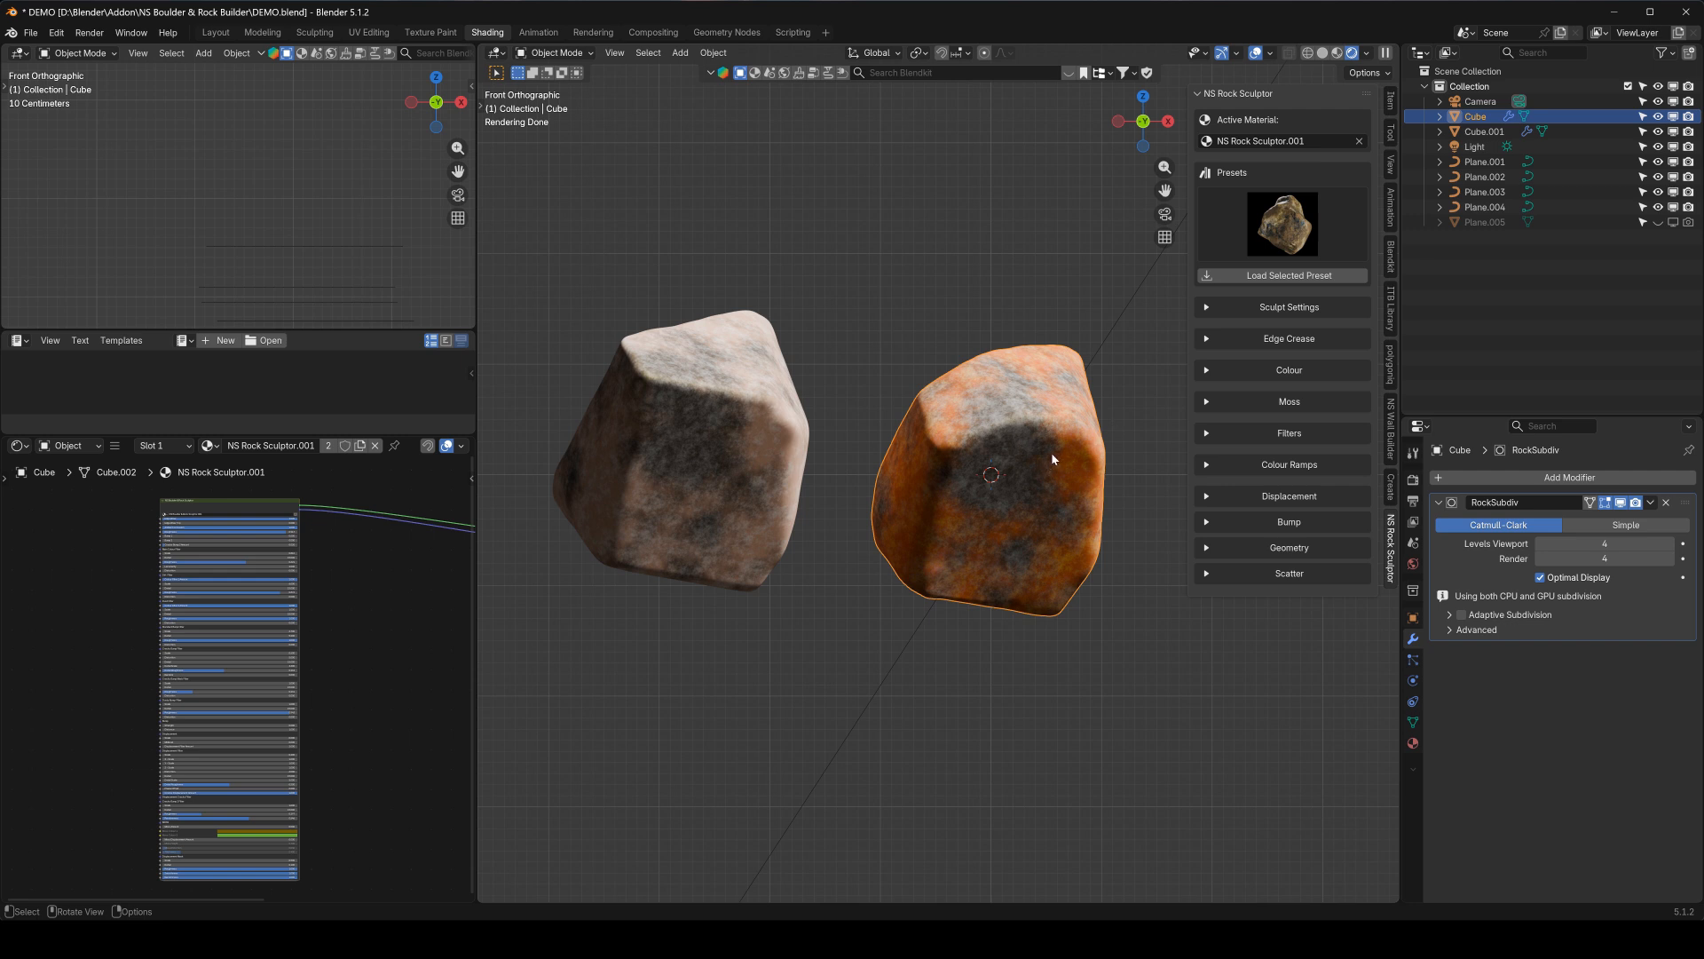
left_click(1209, 308)
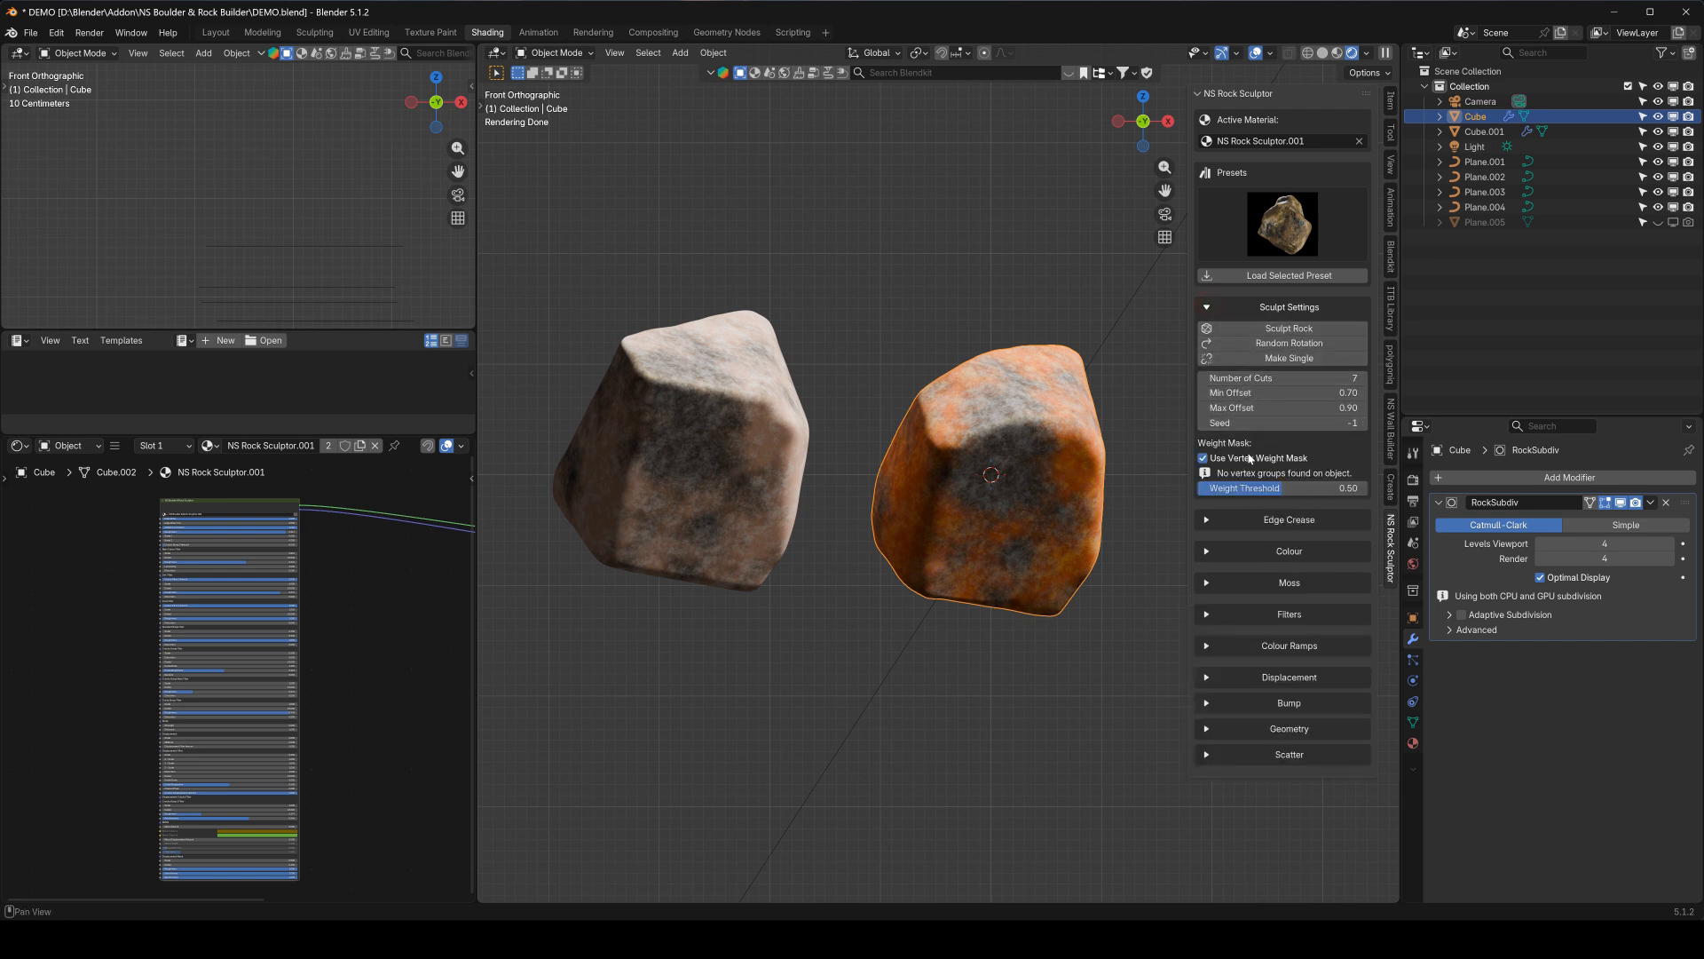
Darken Colour 1 of the original rock to a brownish orange and inspect the rock from several sides
middle_click_drag(1081, 456, 996, 412)
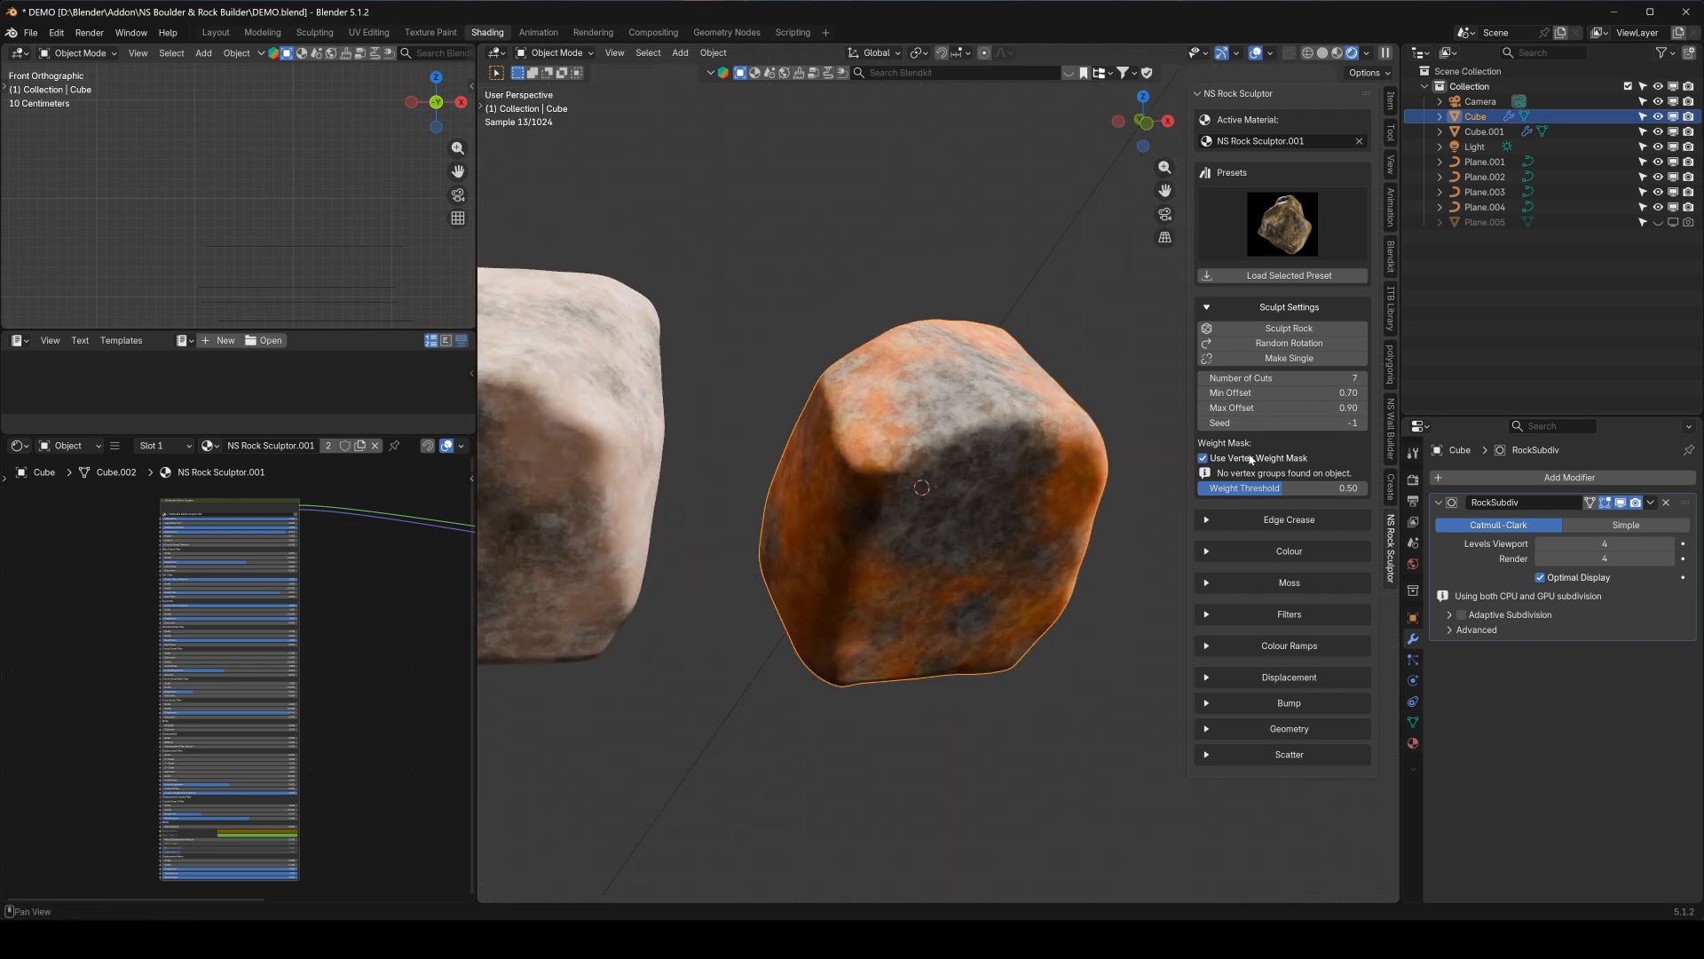
mouse_move(988, 460)
middle_mouse_down()
mouse_move(834, 490)
mouse_move(1012, 456)
mouse_move(977, 460)
mouse_move(1088, 392)
mouse_move(1158, 427)
mouse_move(968, 445)
mouse_move(981, 451)
middle_mouse_up()
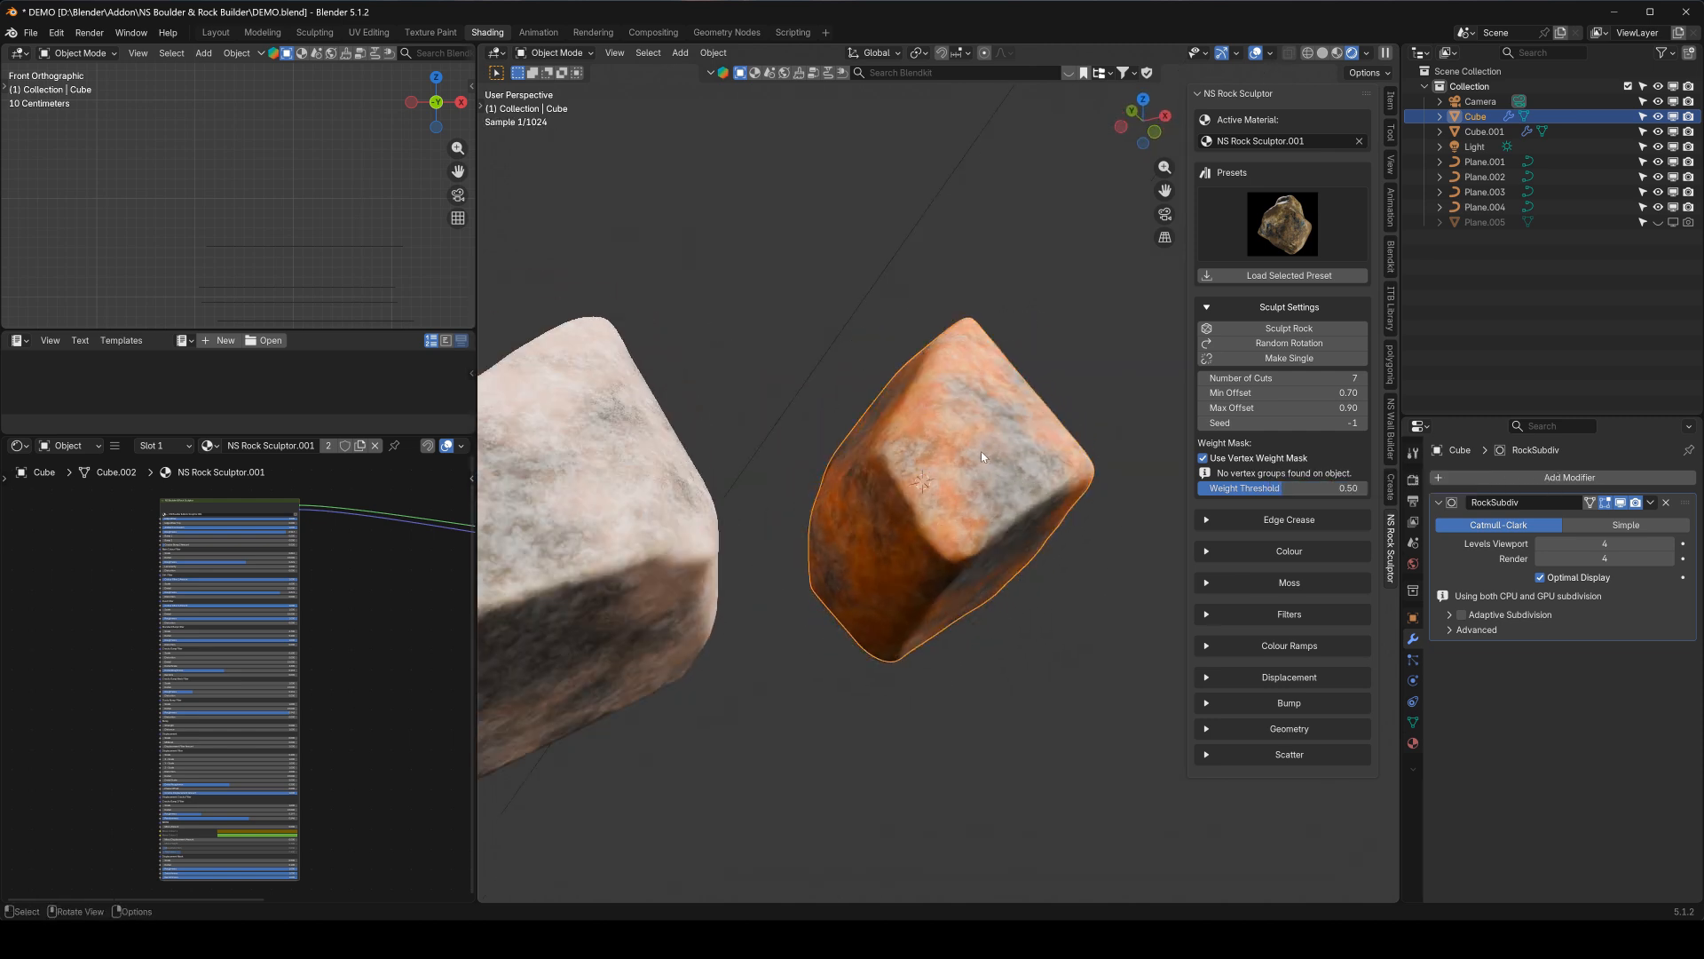
left_click(1211, 549)
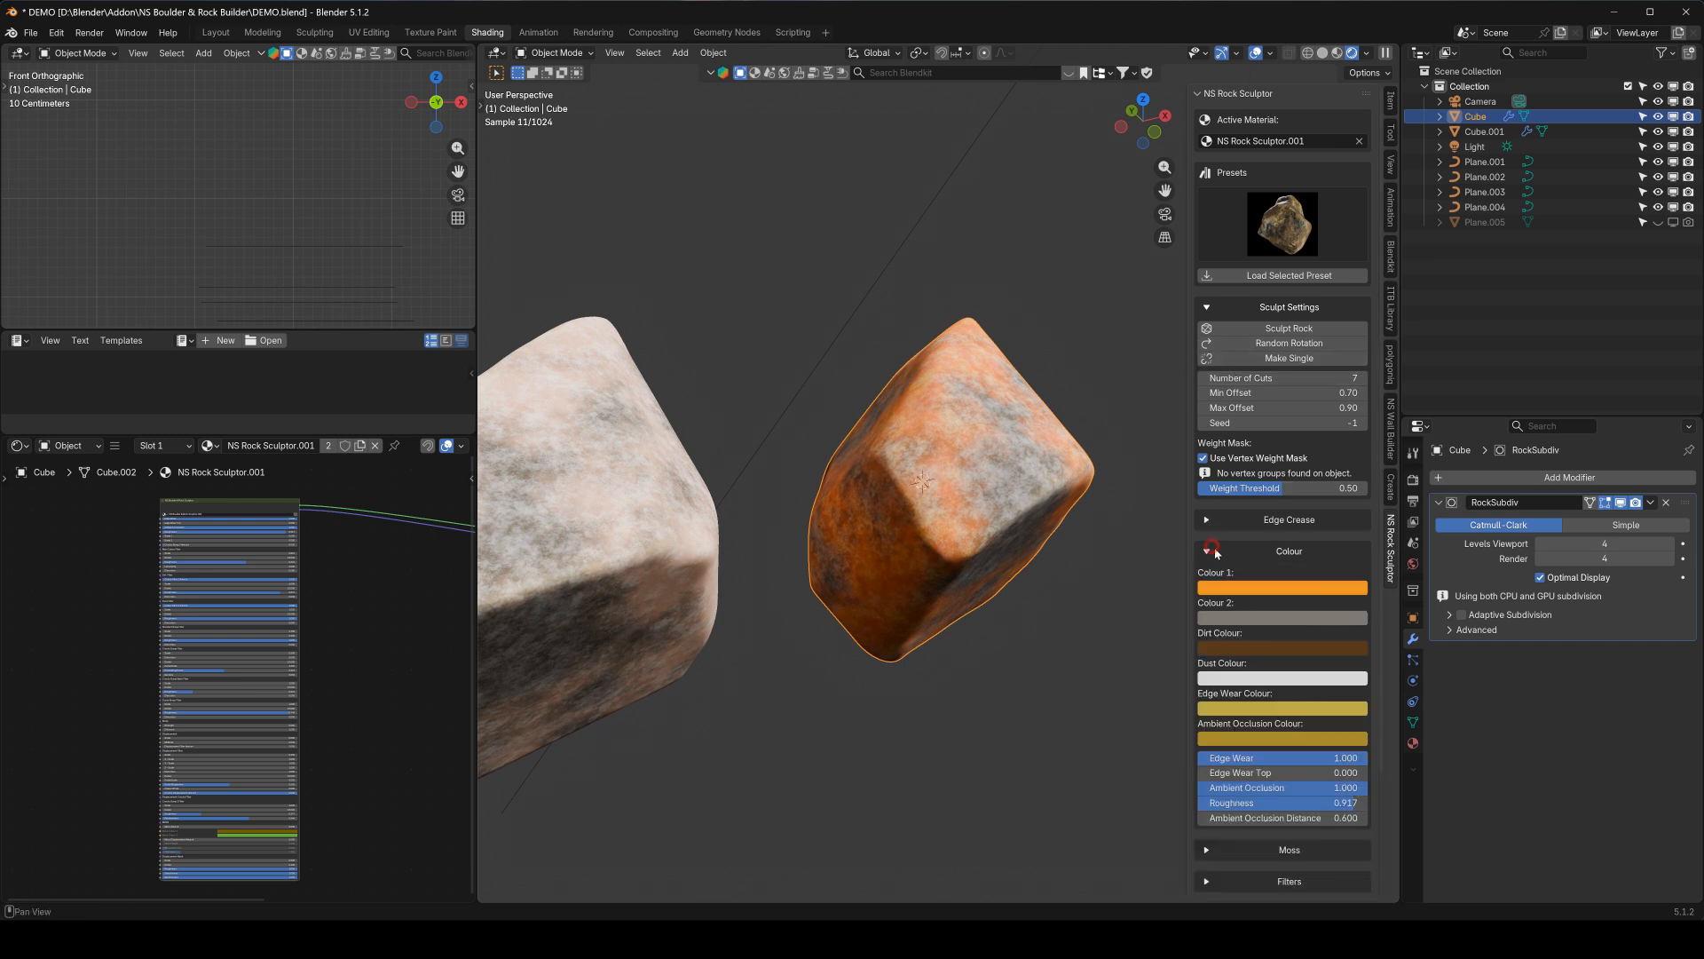
left_click(1253, 590)
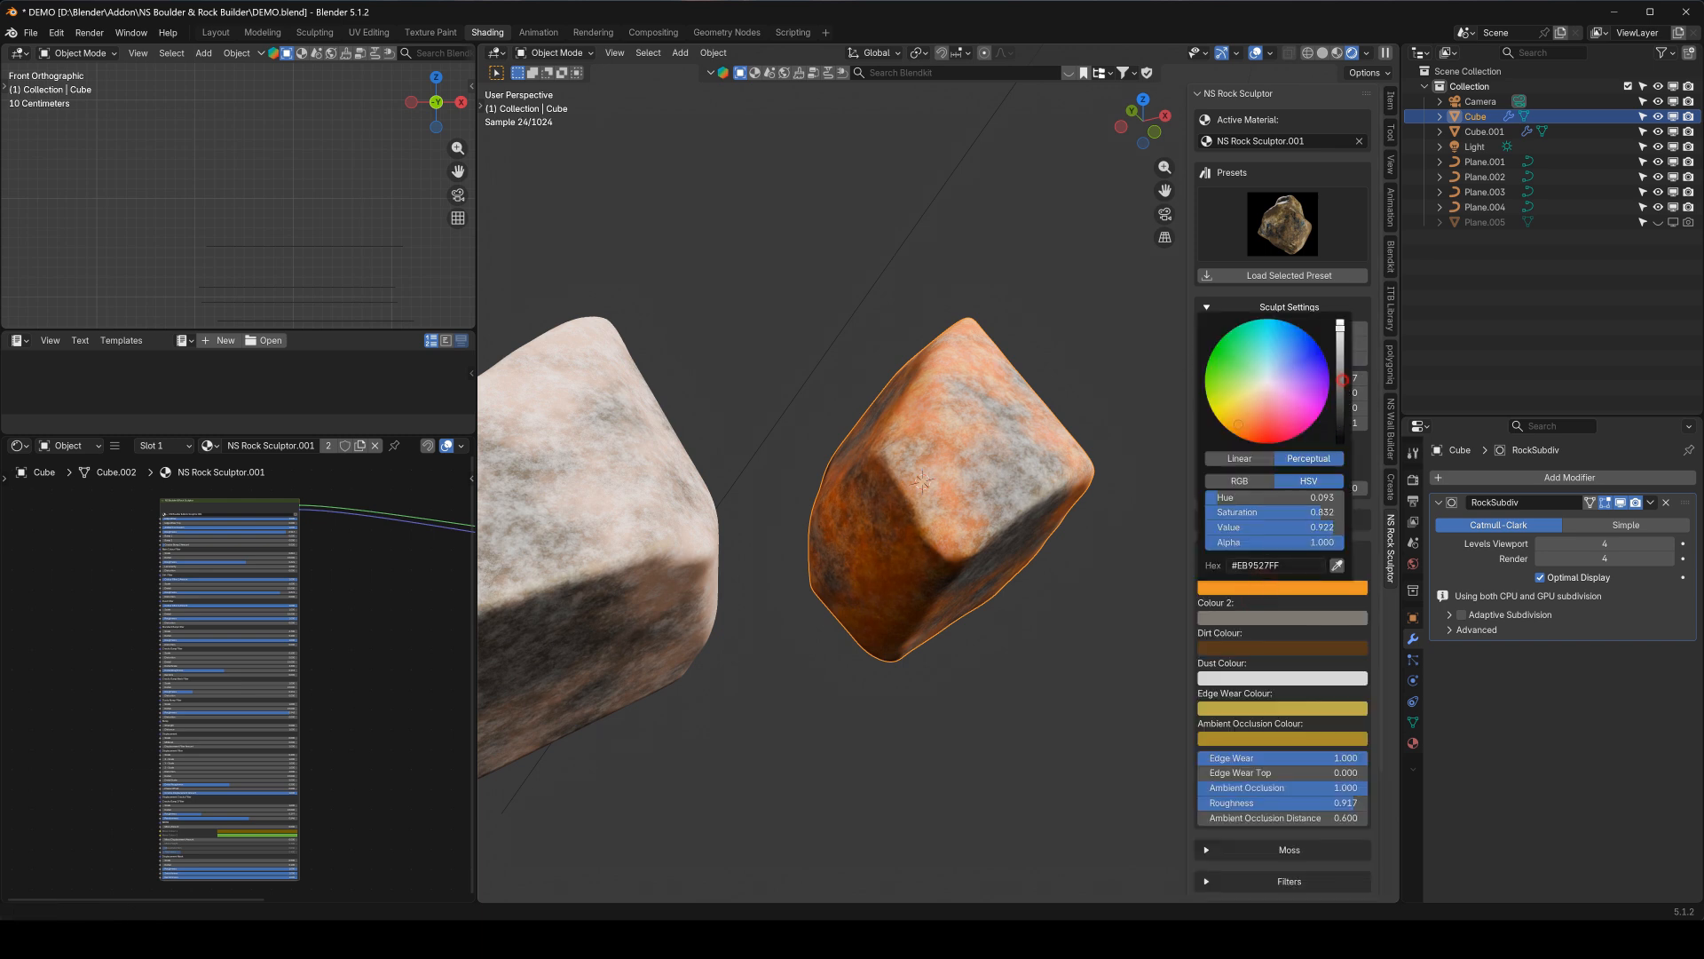
left_click_drag(1340, 380, 1341, 404)
middle_click_drag(898, 484, 704, 536)
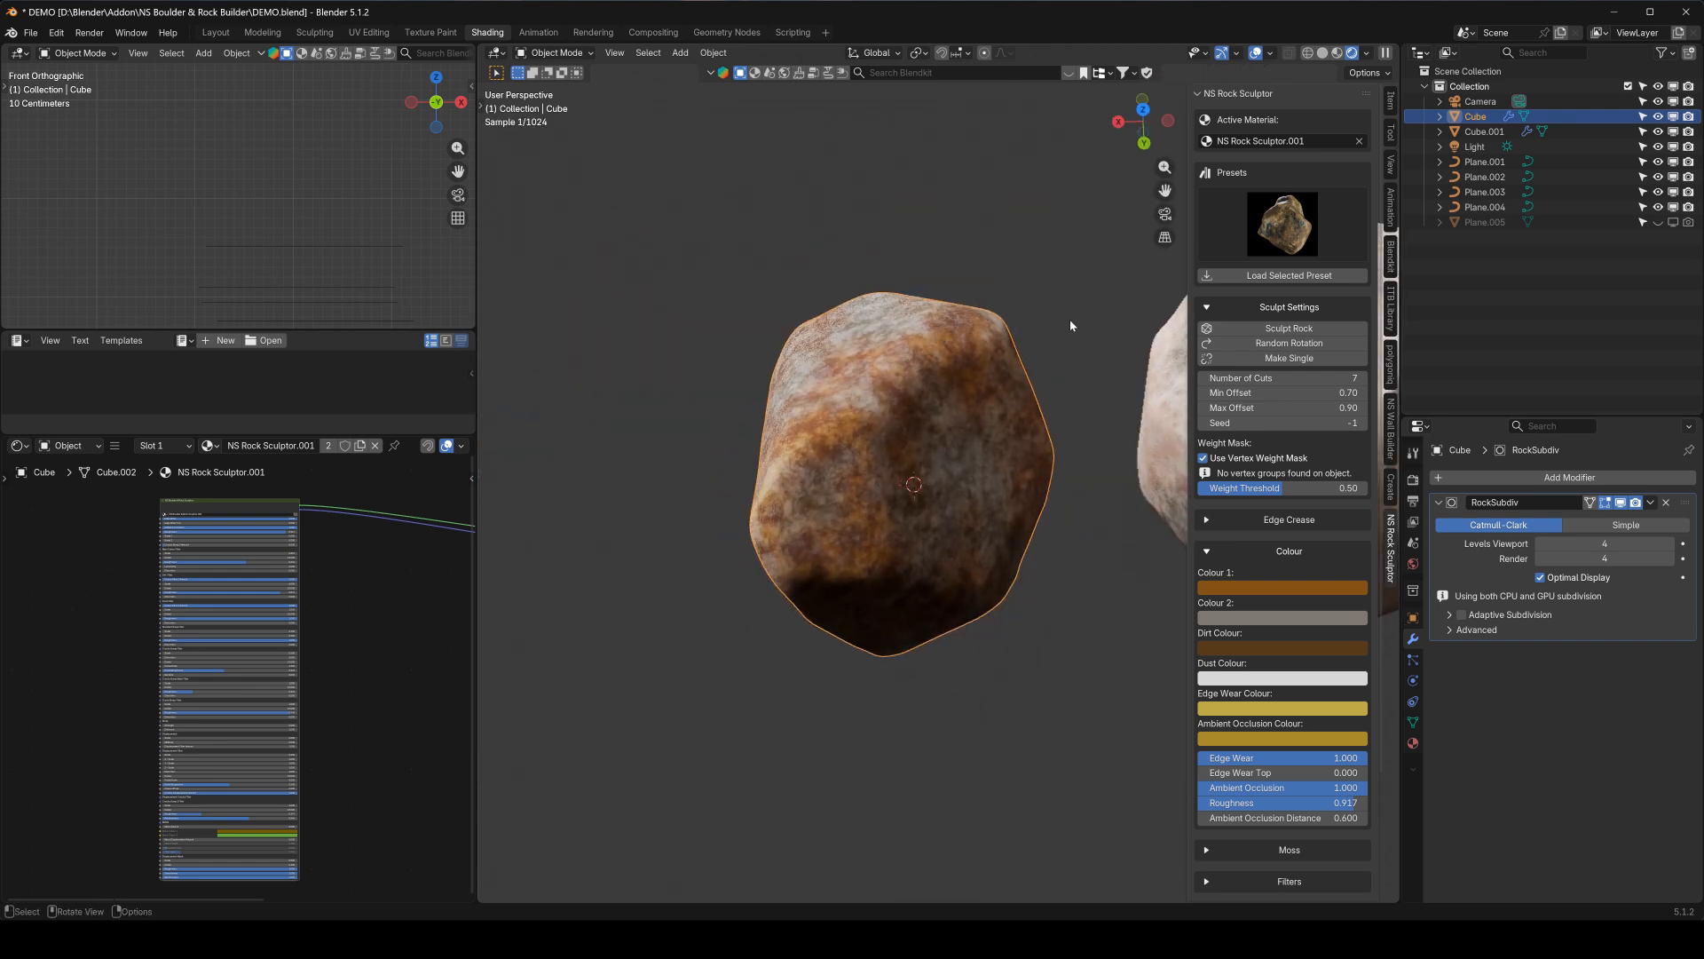
mouse_move(925, 465)
middle_mouse_down()
mouse_move(936, 456)
mouse_move(925, 494)
middle_mouse_up()
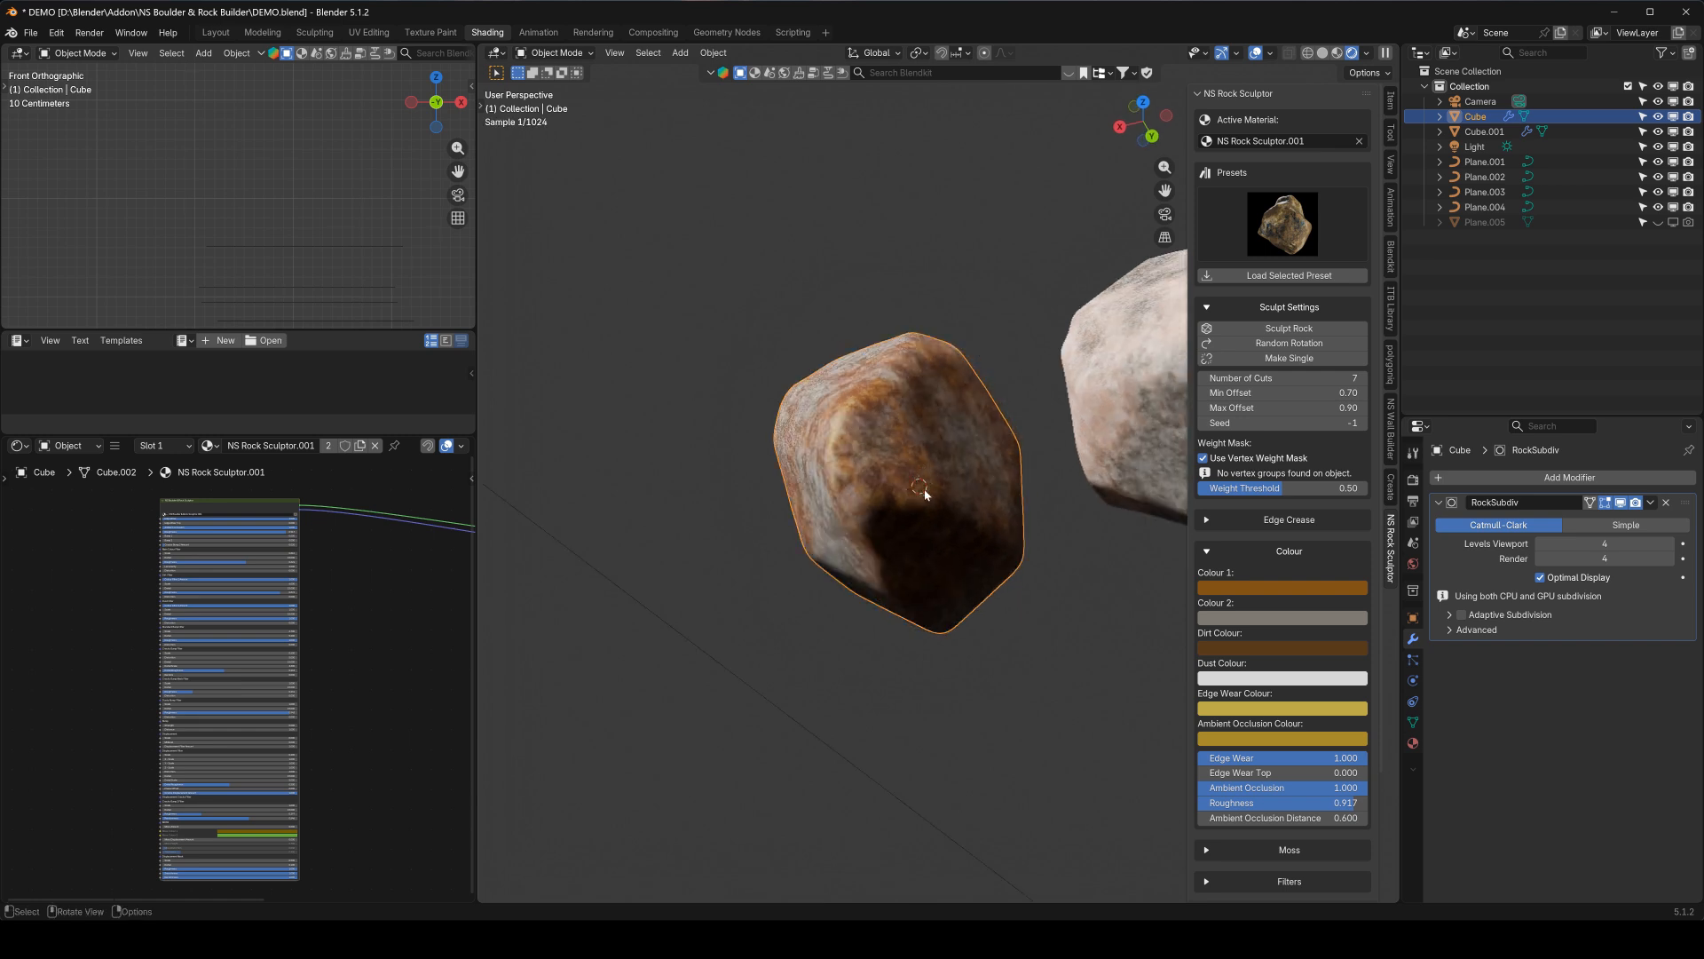
Show the viewport in solid shading, enter Weight Paint mode on the original rock, and adjust the brush size
left_click(1323, 52)
key("q")
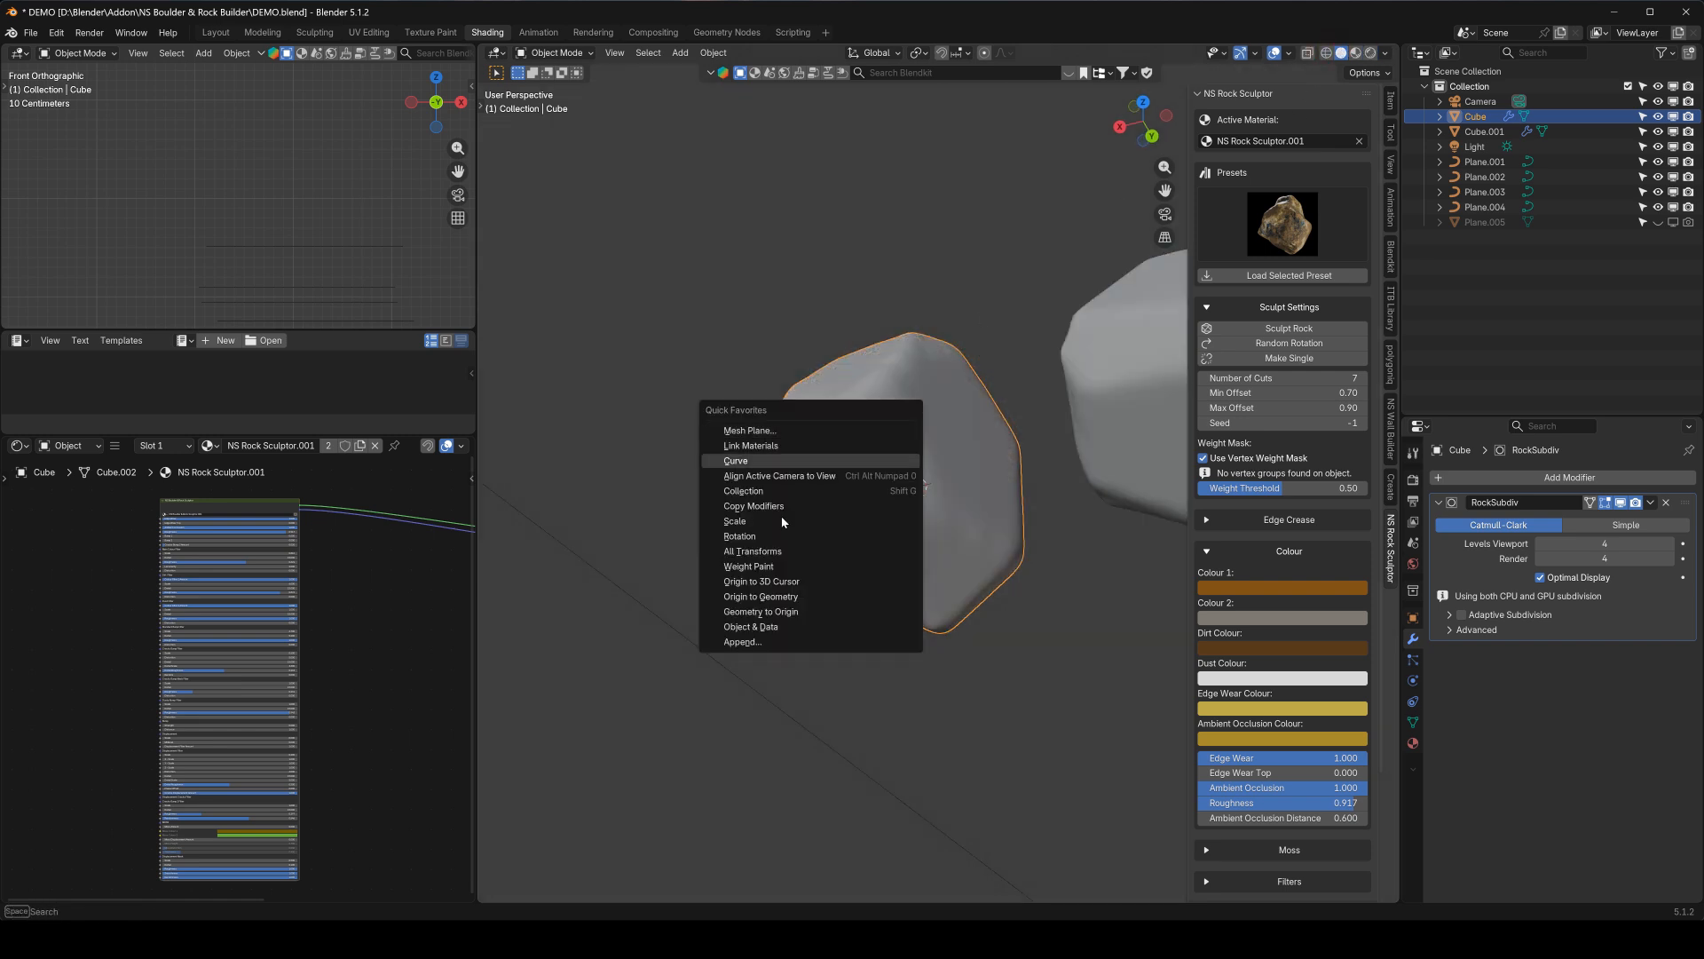
left_click(804, 566)
middle_click_drag(932, 440, 883, 407)
mouse_move(885, 354)
left_mouse_down()
mouse_move(914, 595)
mouse_move(950, 568)
mouse_move(993, 592)
mouse_move(1002, 537)
mouse_move(970, 542)
left_mouse_up()
key("f")
left_click(1046, 540)
Paint vertex weights over part of the original rock and return to Object Mode
middle_click_drag(1046, 540, 1070, 485)
mouse_move(1069, 485)
left_mouse_down()
mouse_move(1083, 373)
mouse_move(1078, 459)
mouse_move(1101, 355)
mouse_move(1158, 271)
mouse_move(1120, 381)
left_mouse_up()
mouse_move(1021, 433)
middle_mouse_down()
mouse_move(1109, 342)
mouse_move(1105, 435)
middle_mouse_up()
mouse_move(1106, 435)
left_mouse_down()
mouse_move(1061, 379)
mouse_move(1083, 506)
left_mouse_up()
mouse_move(1083, 506)
middle_mouse_down()
mouse_move(1056, 446)
mouse_move(1078, 455)
mouse_move(994, 475)
middle_mouse_up()
mouse_move(994, 475)
left_mouse_down()
mouse_move(949, 444)
mouse_move(966, 472)
left_mouse_up()
middle_click_drag(966, 472, 943, 446)
mouse_move(1036, 454)
middle_mouse_down()
mouse_move(1022, 477)
mouse_move(831, 419)
middle_mouse_up()
key("ctrl+Tab")
left_click(831, 419)
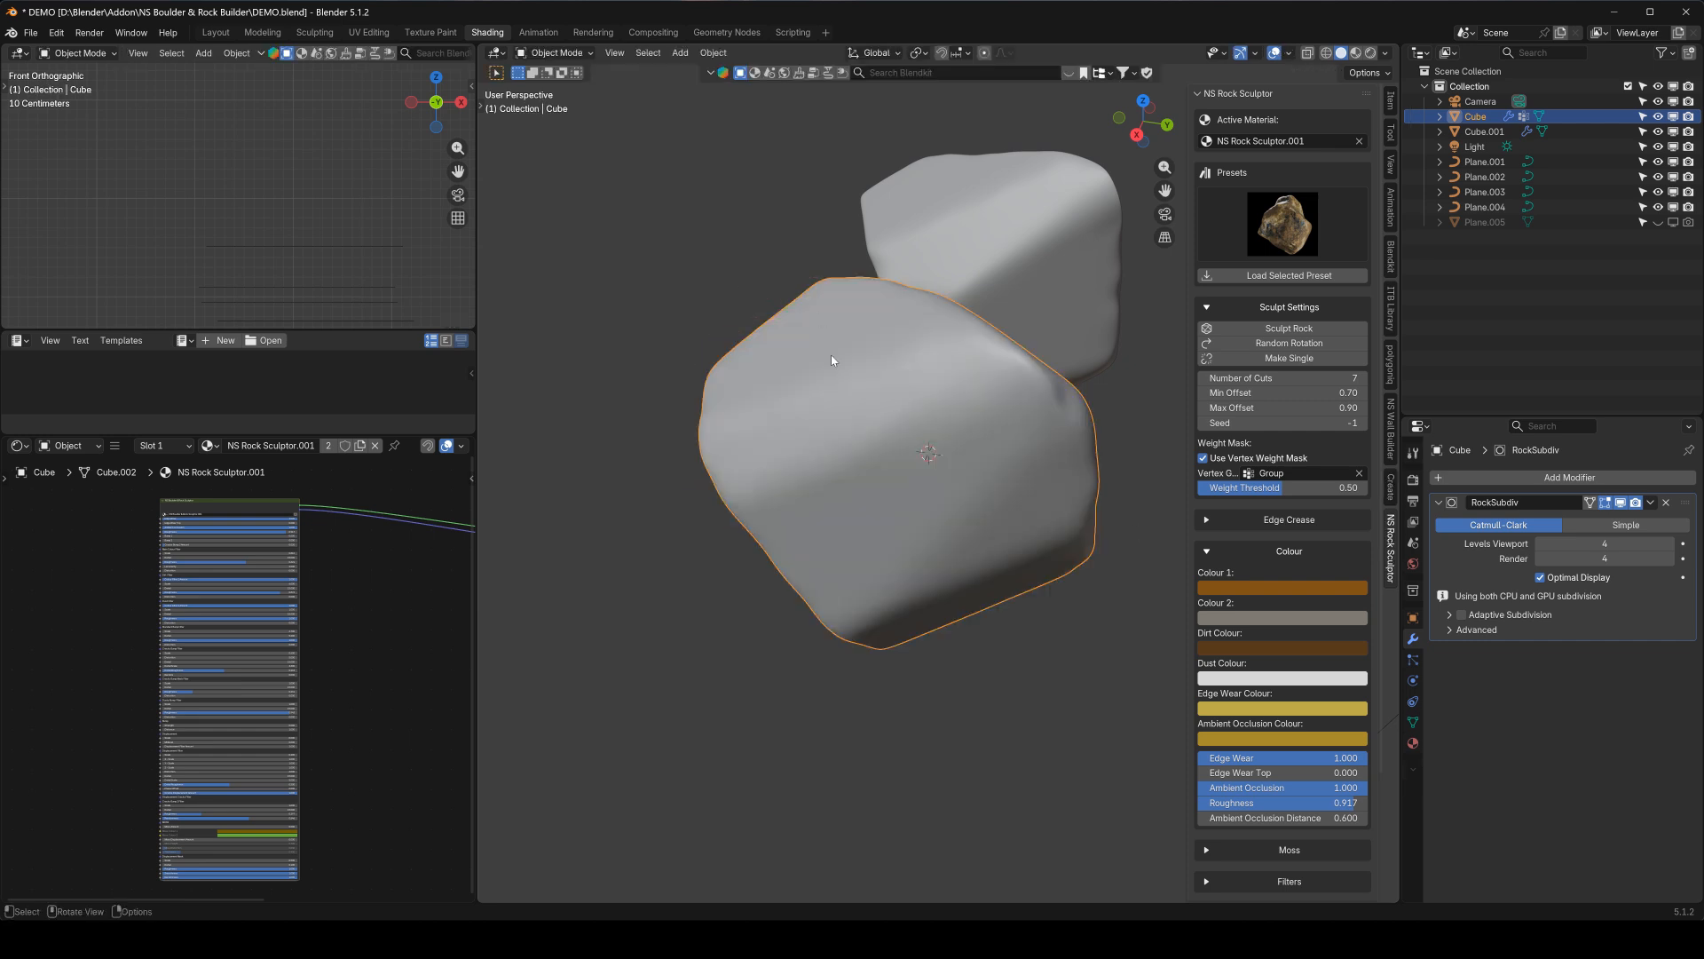
Sculpt the rock again with 7 cuts using the painted vertex group as weight mask, and inspect its shape
scroll(962, 503, "down", 3)
middle_click_drag(963, 503, 906, 524, "shift")
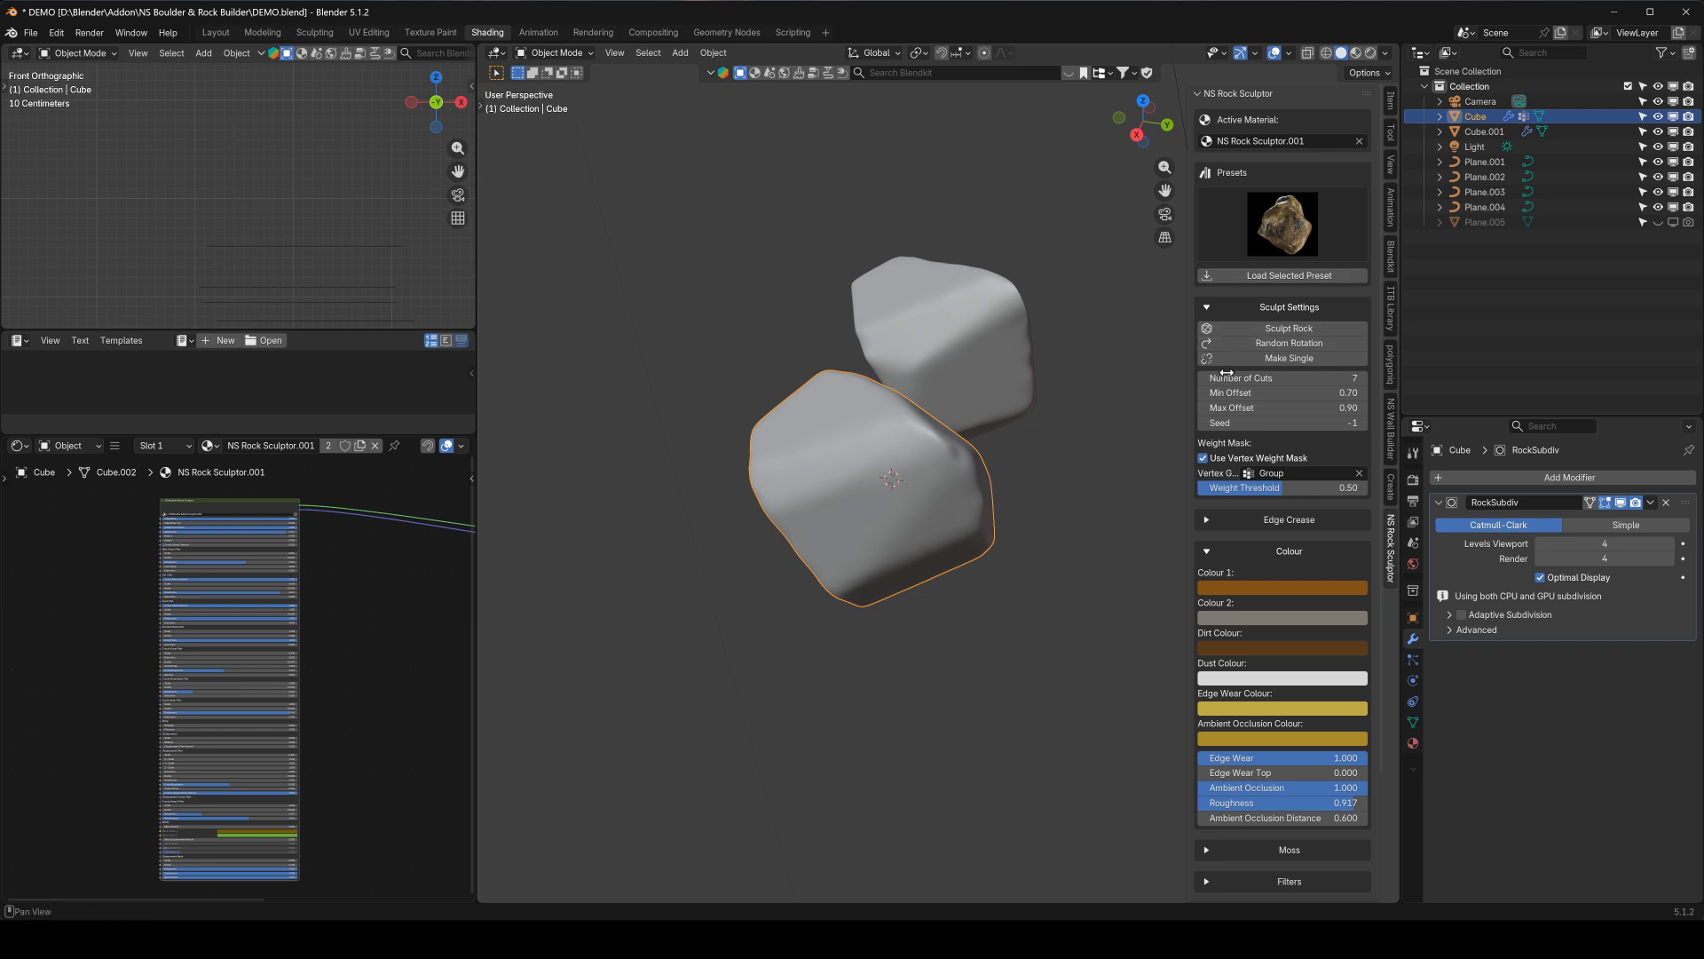
left_click(1275, 329)
middle_click_drag(1093, 401, 902, 483)
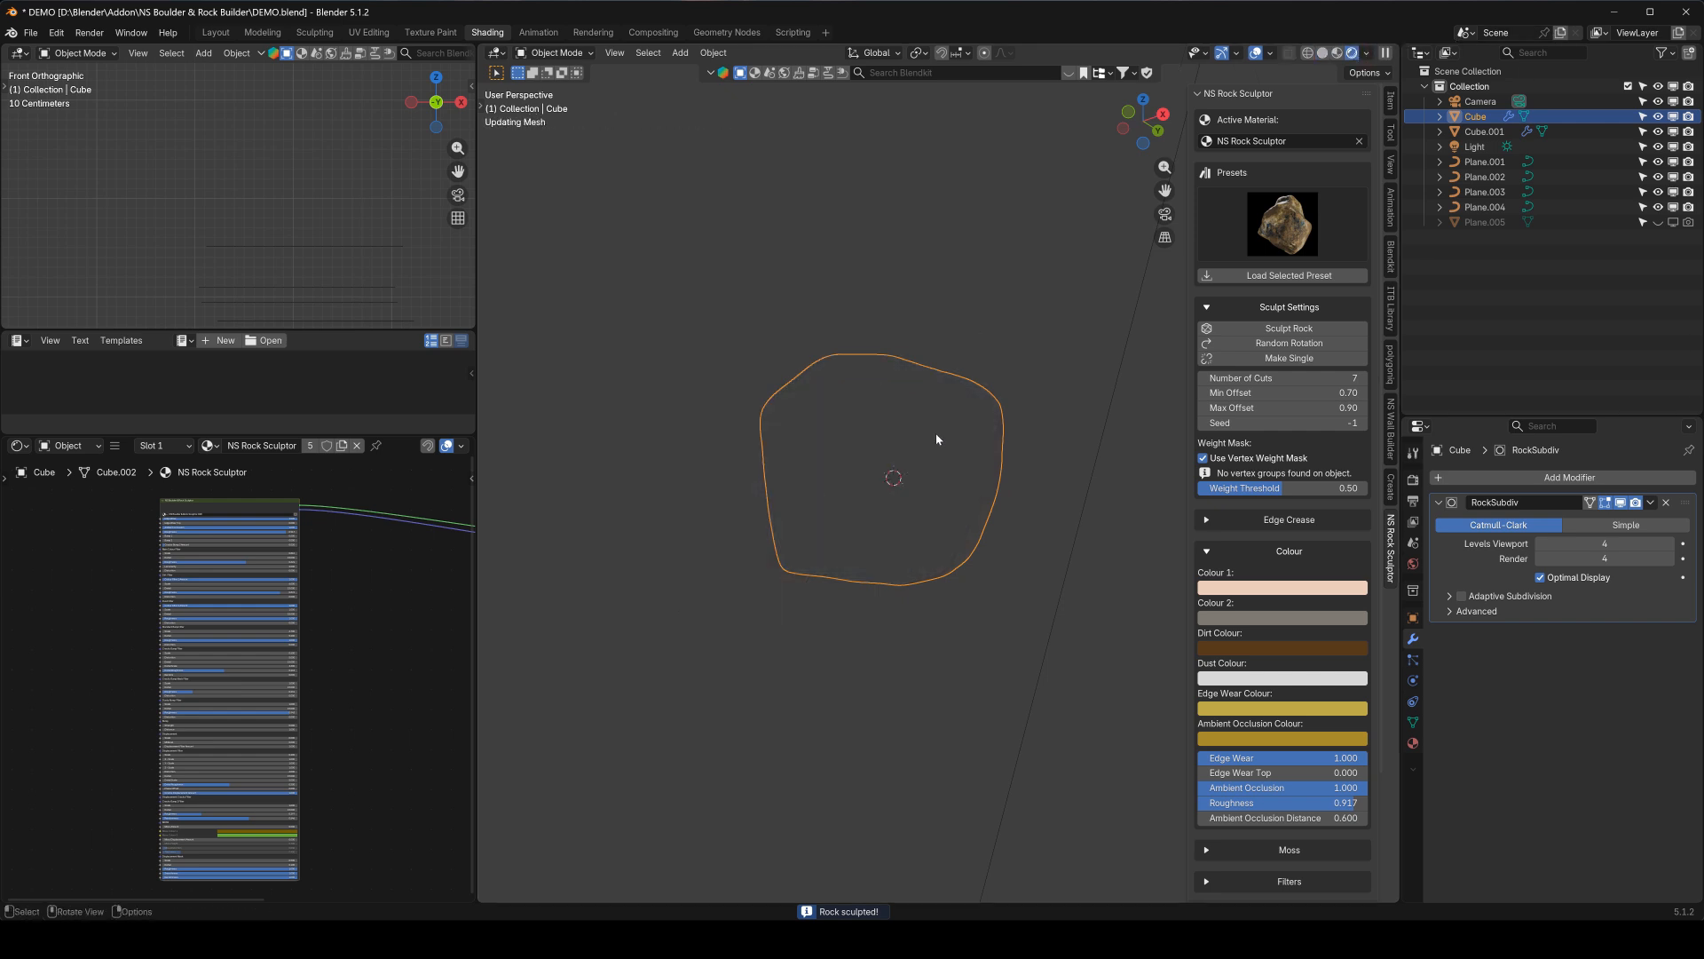
mouse_move(934, 439)
middle_mouse_down()
mouse_move(792, 488)
mouse_move(800, 445)
mouse_move(852, 498)
mouse_move(844, 513)
mouse_move(948, 497)
mouse_move(975, 435)
middle_mouse_up()
scroll(844, 513, "up", 2)
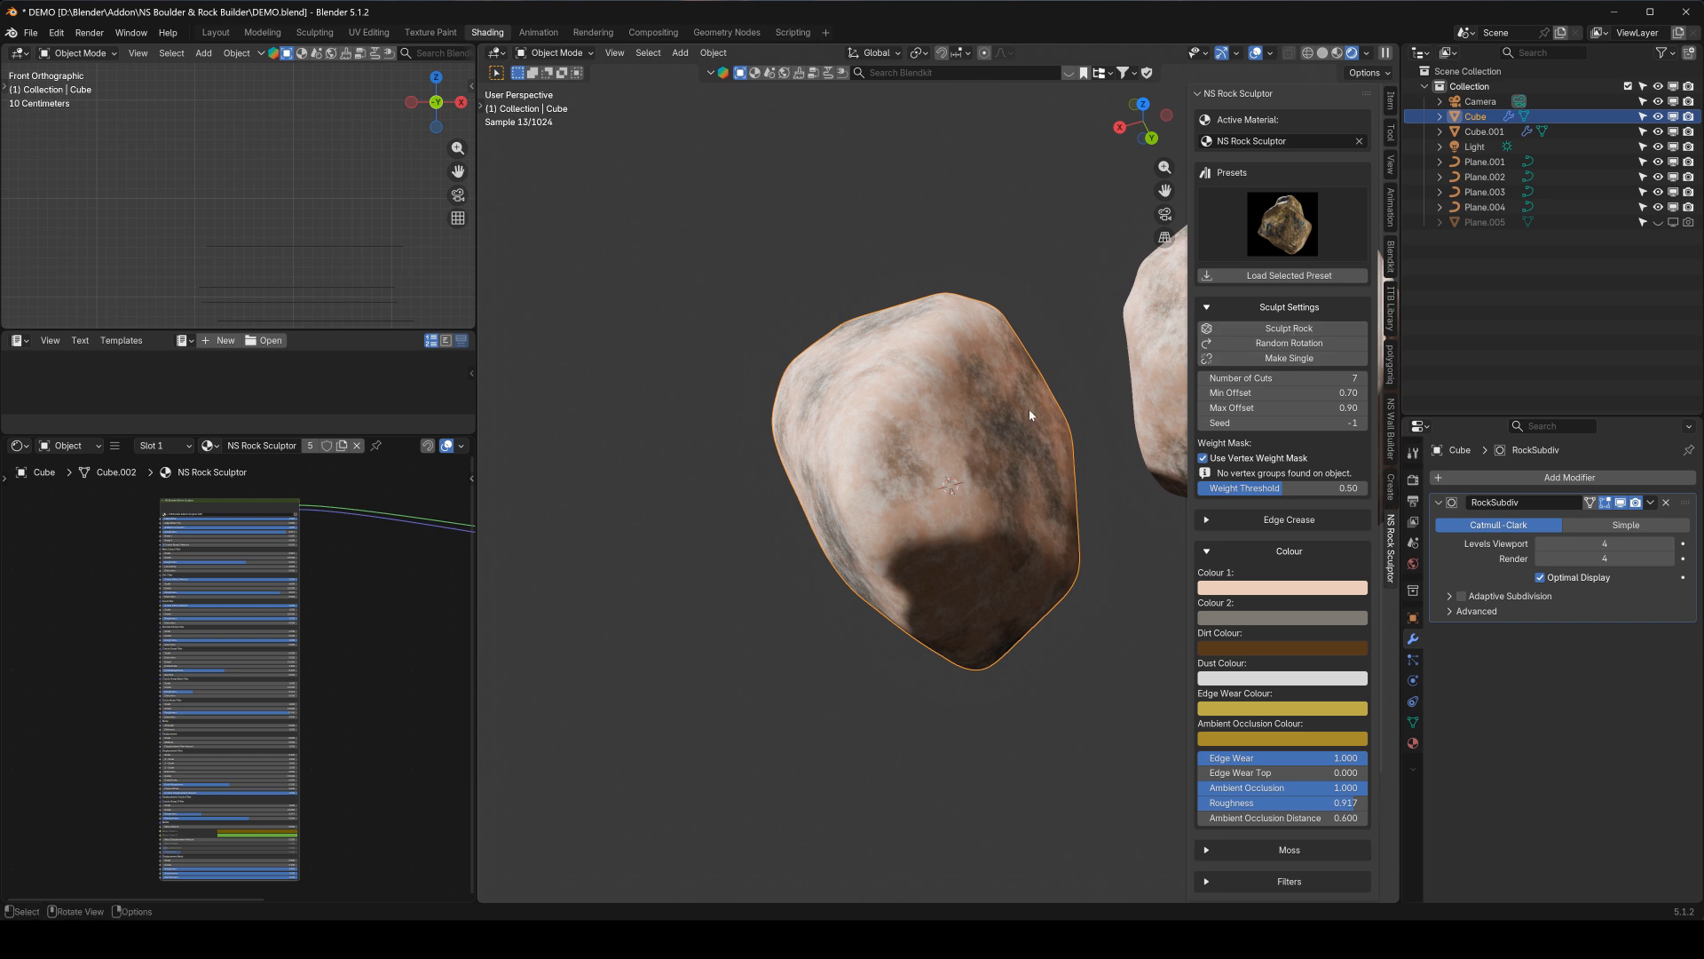
Inspect the resculpted rock in Weight Paint mode with solid shading, return to Object Mode, and collapse the Sculpt Settings
left_click(1323, 55)
key("q")
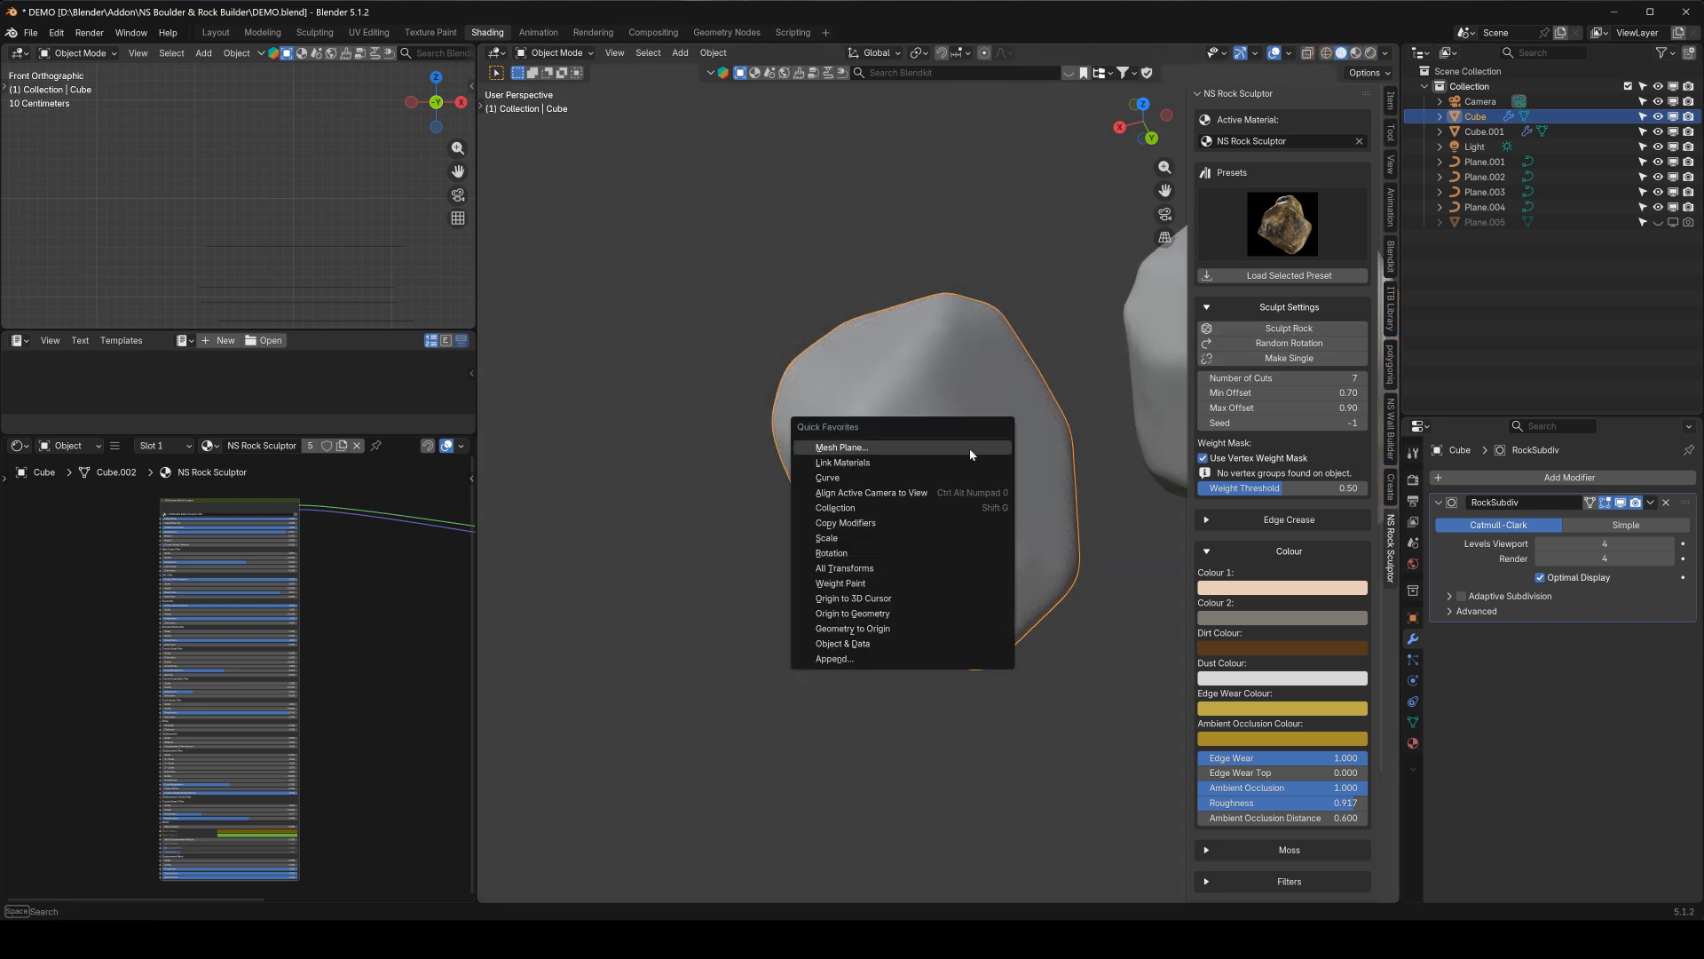
left_click(896, 583)
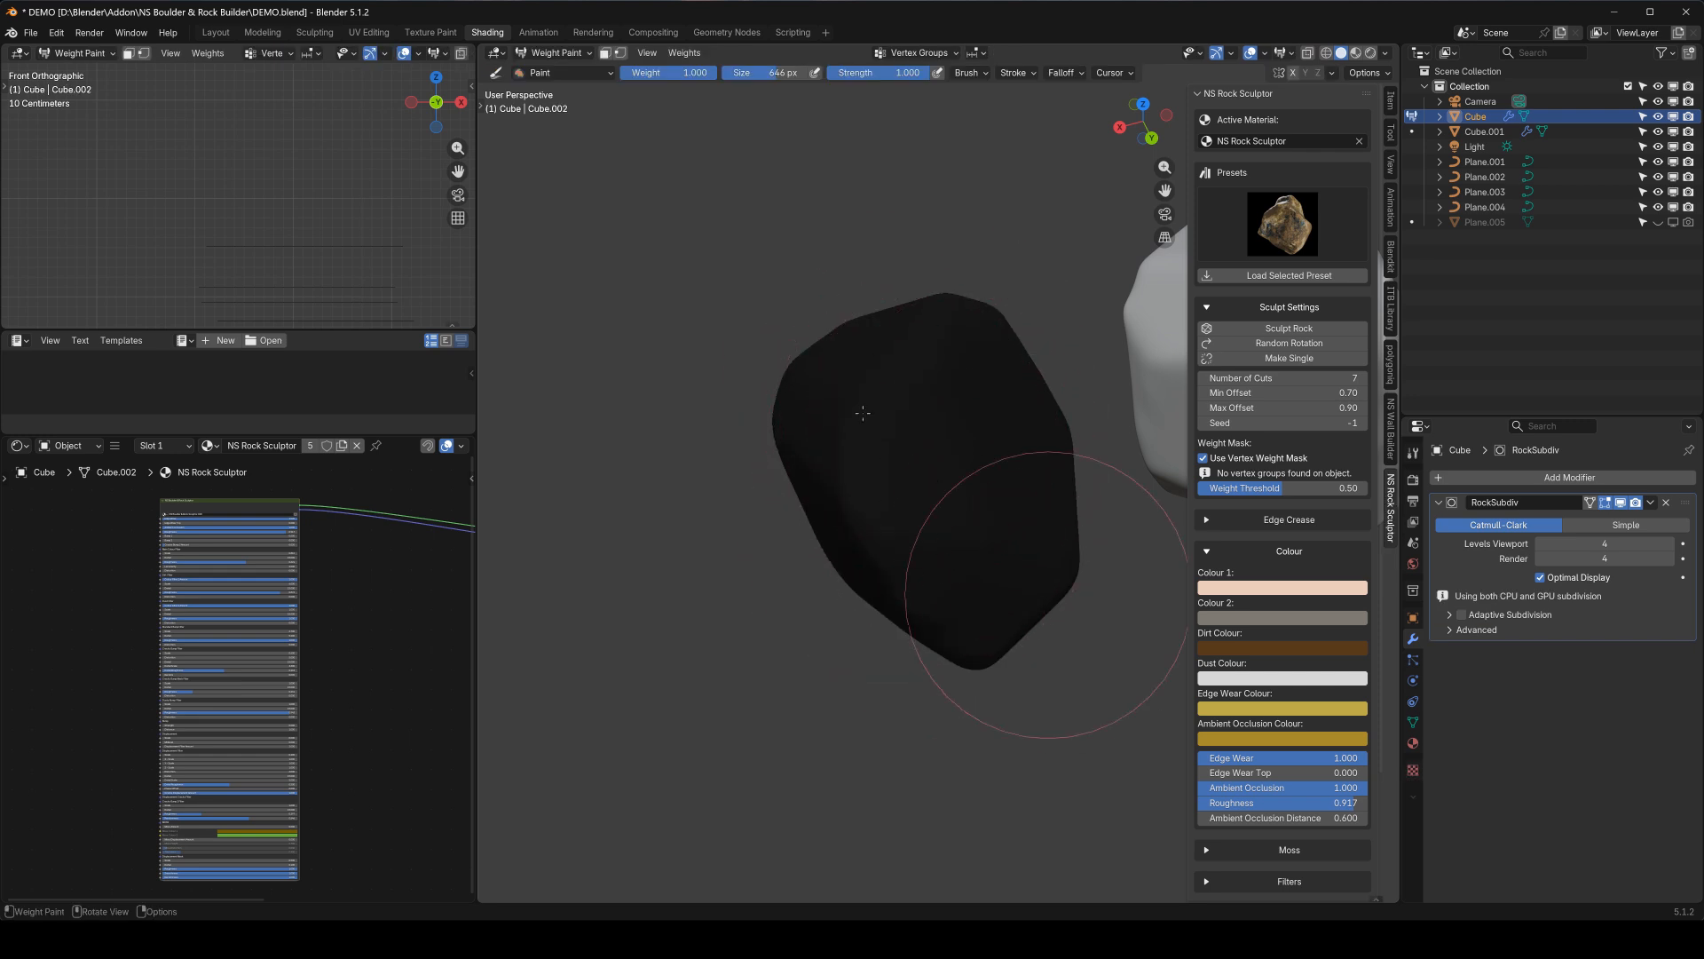
middle_click_drag(1009, 496, 923, 468)
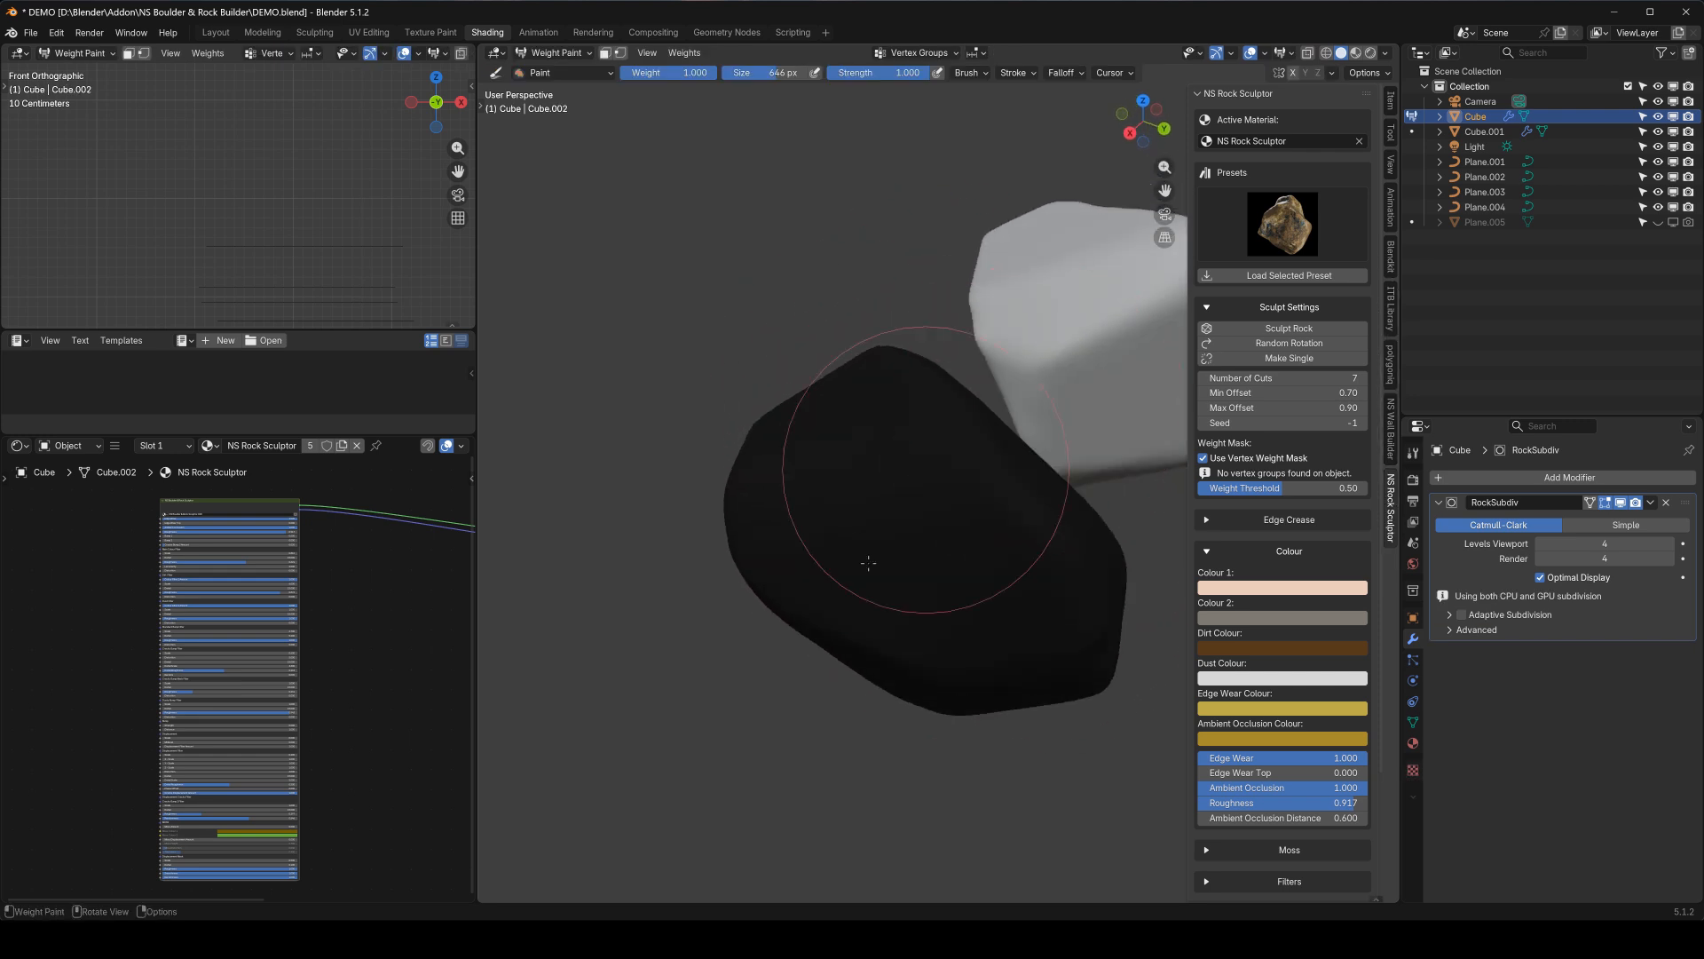
key("q")
left_click(995, 488)
middle_click_drag(995, 487, 924, 497)
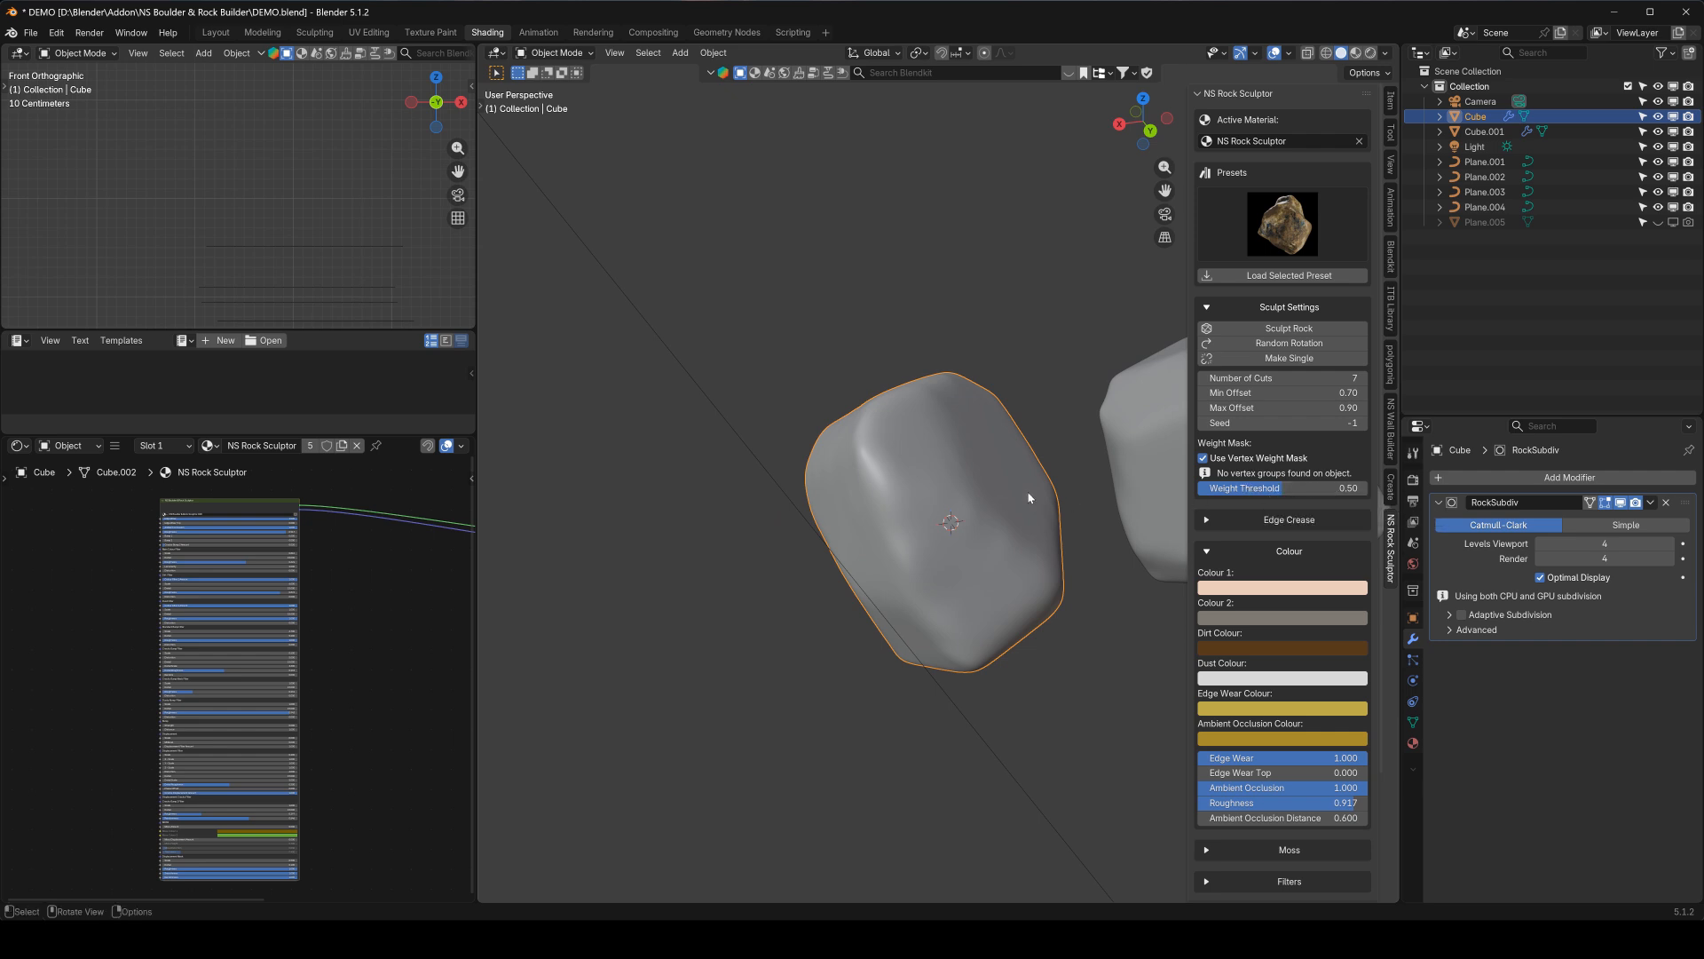
left_click(1289, 306)
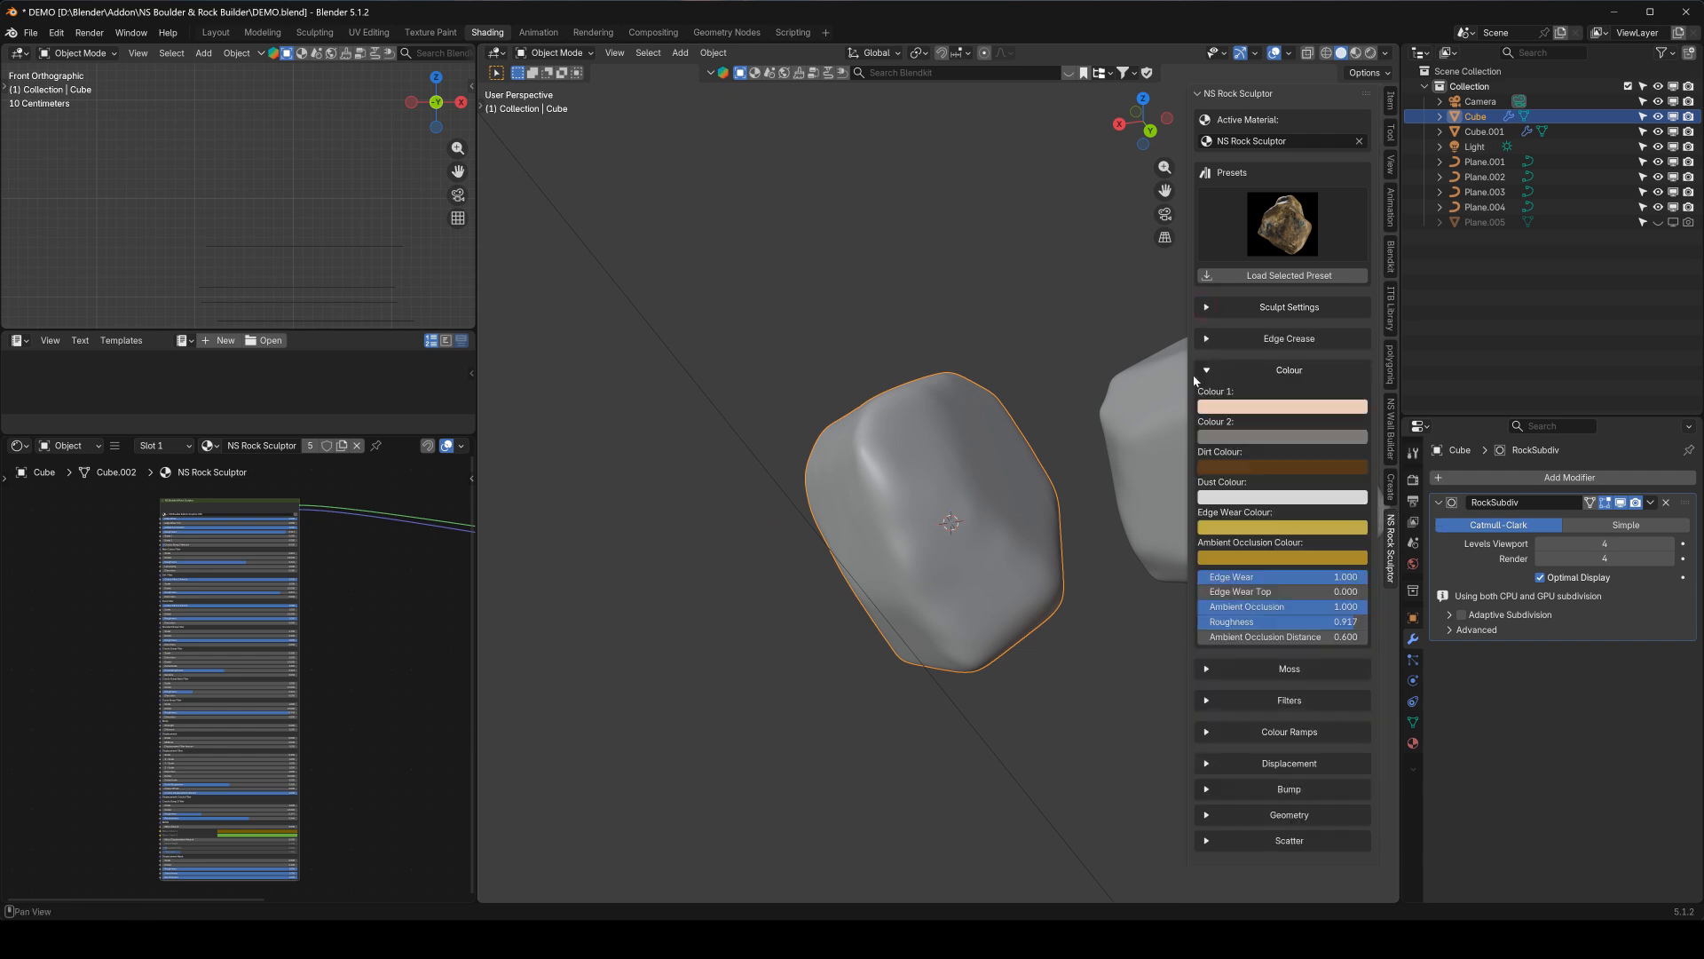